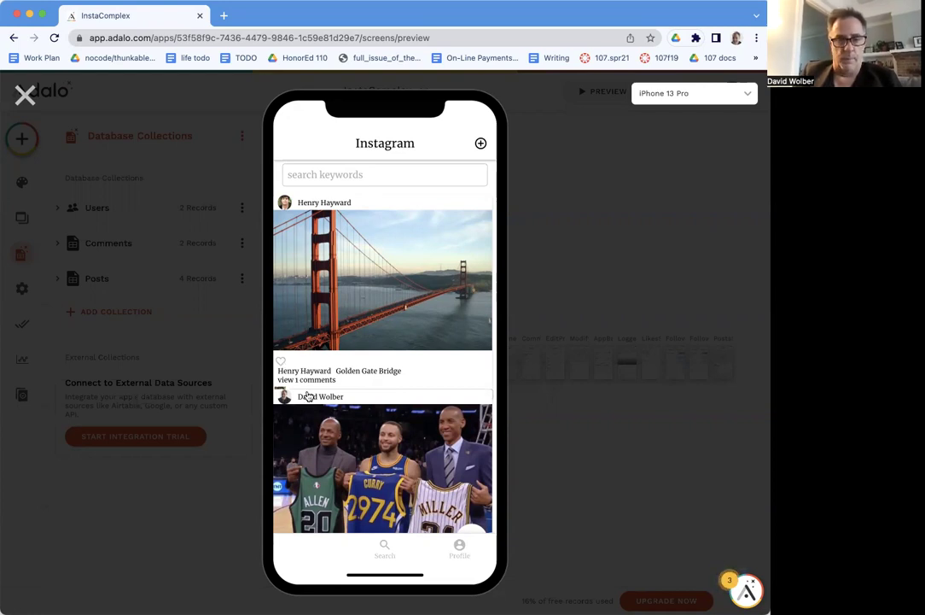
View the profile of the second post's author in the preview, and switch to the Instragram2 app project.
{"action": "left_click", "coordinate": [309, 396]}
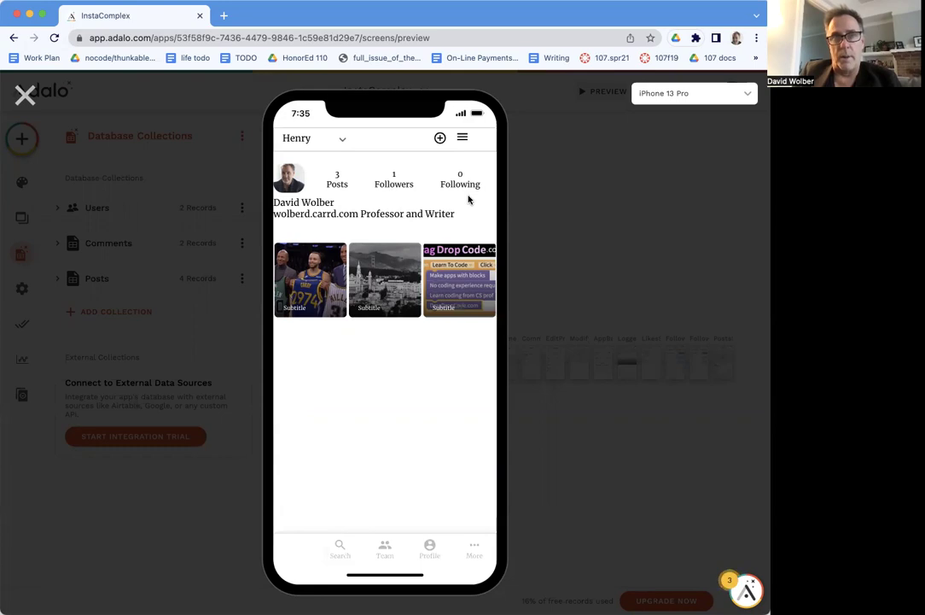
{"action": "left_click", "coordinate": [26, 97]}
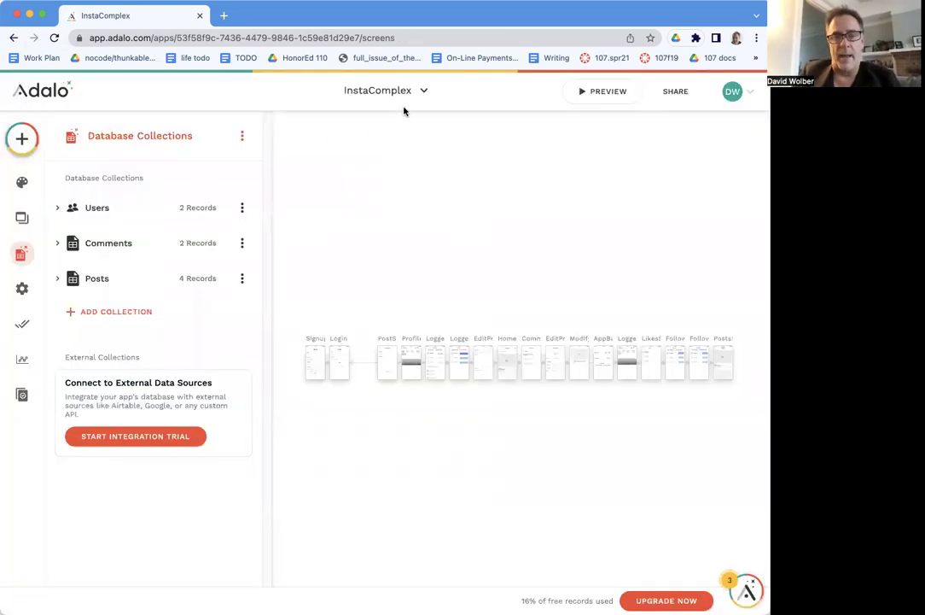
{"action": "left_click", "coordinate": [378, 89]}
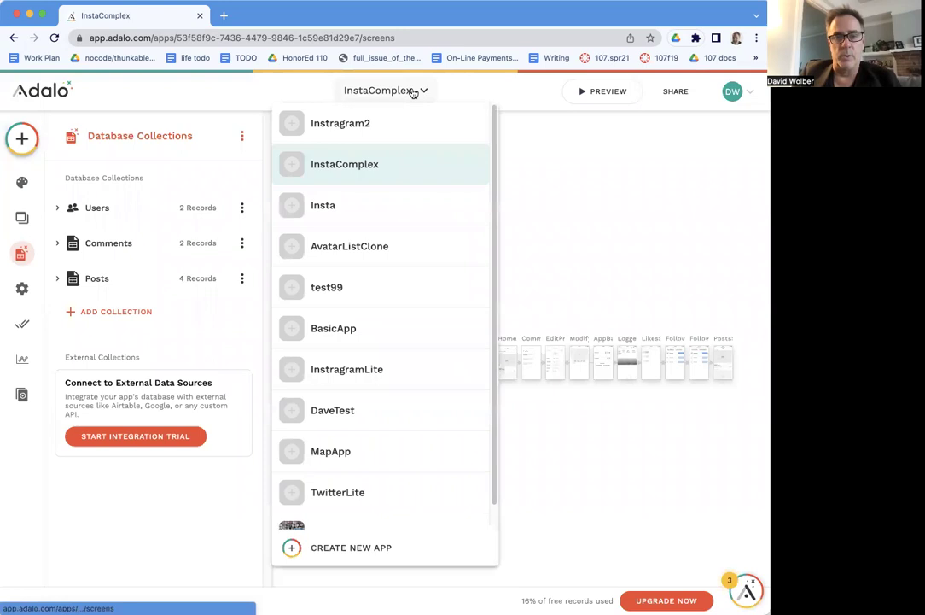
{"action": "left_click", "coordinate": [366, 128]}
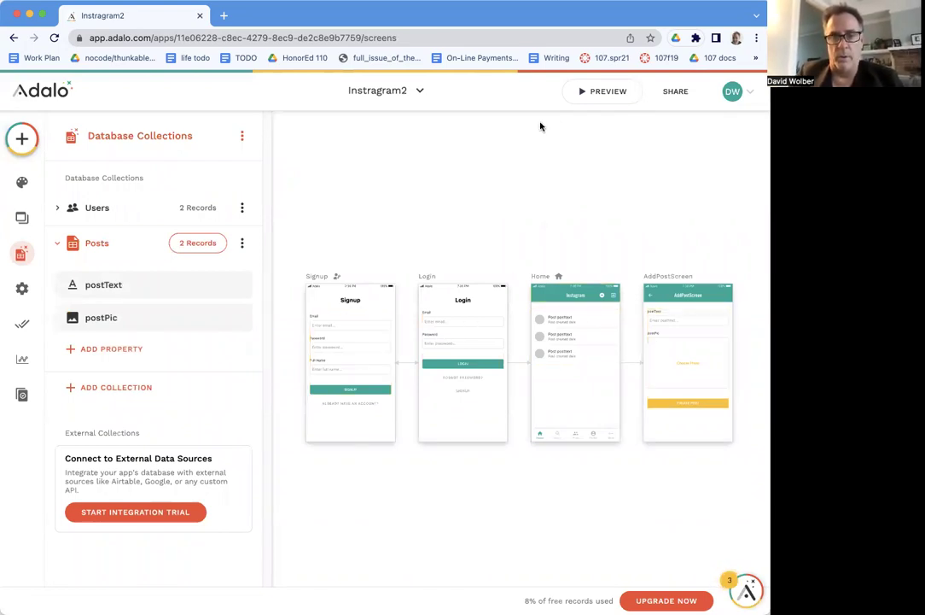
Preview the Instragram2 app and inspect the settings of the simple list on its Home screen.
{"action": "left_click", "coordinate": [597, 92]}
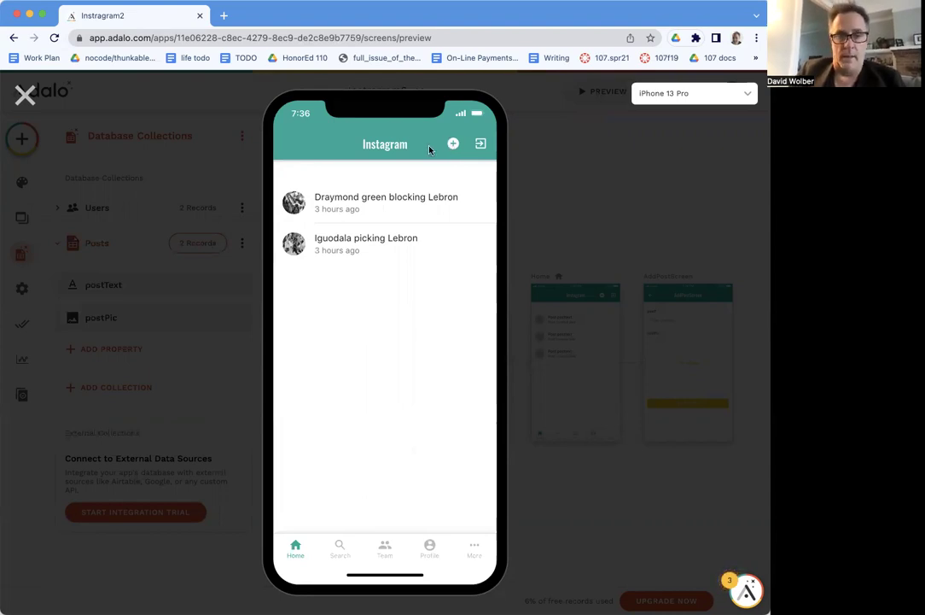
{"action": "left_click", "coordinate": [25, 95]}
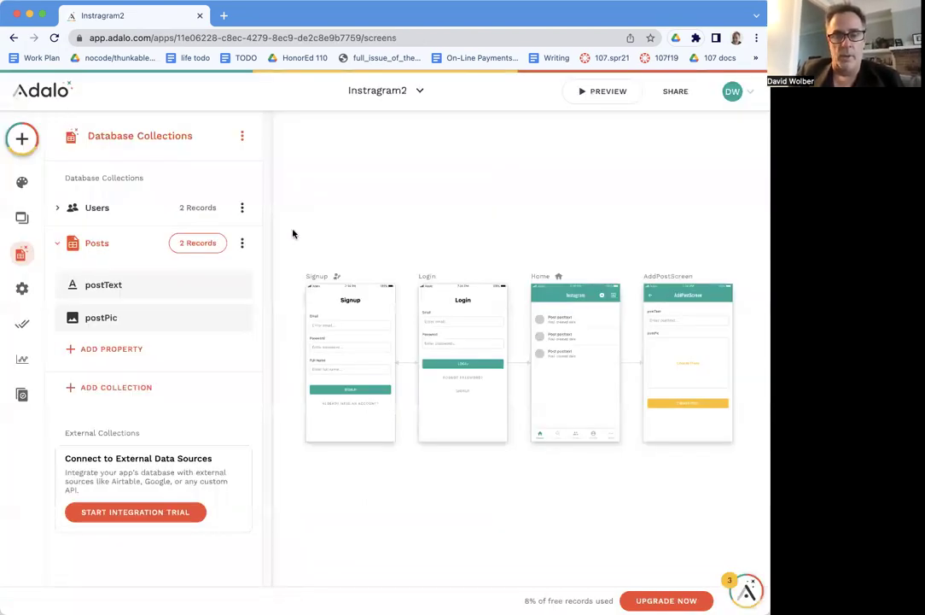
{"action": "left_click", "coordinate": [568, 334]}
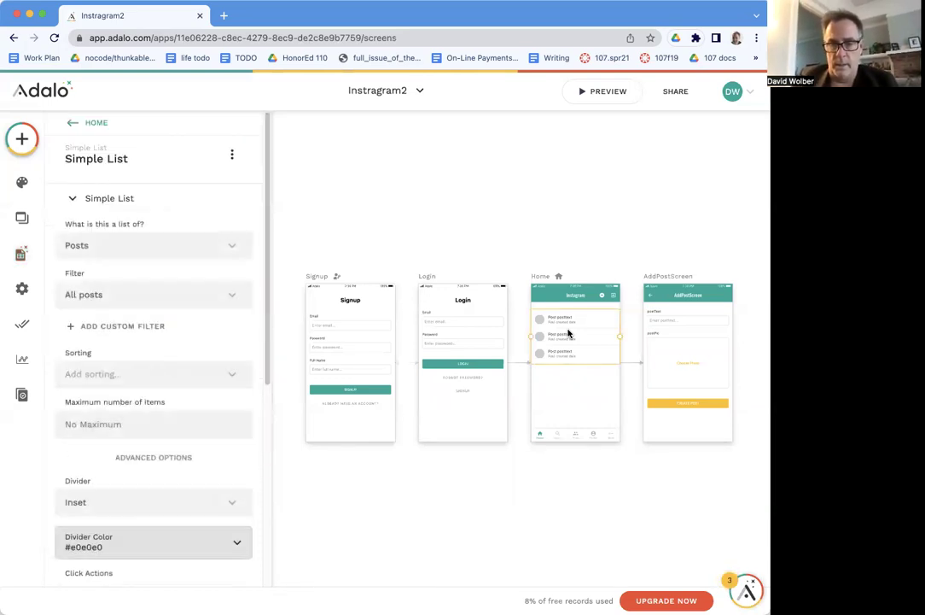
{"action": "left_click", "coordinate": [511, 238]}
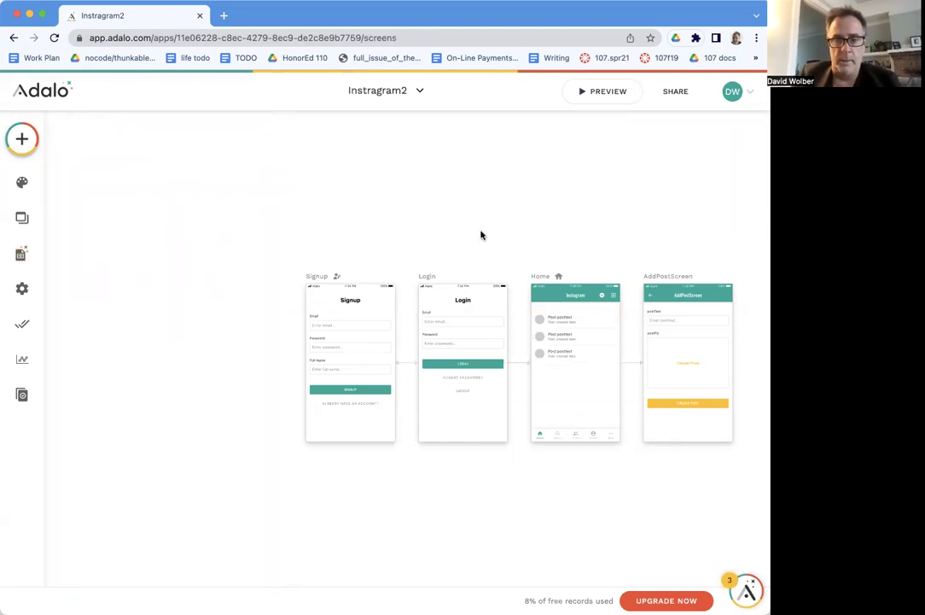
Delete the simple list of posts from the Home screen.
{"action": "scroll", "coordinate": [481, 236], "scroll_direction": "up", "scroll_amount": 5}
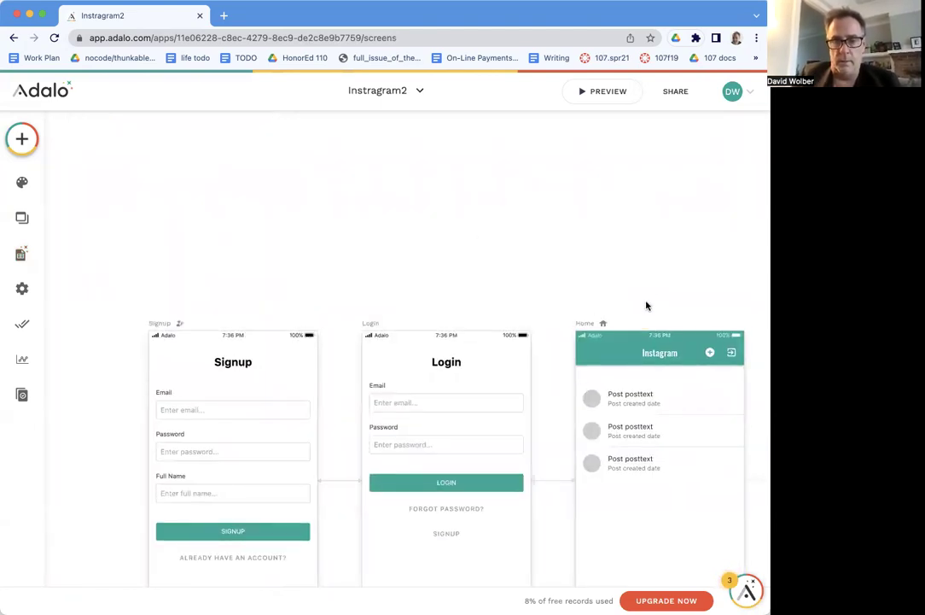
{"action": "scroll", "coordinate": [467, 248], "scroll_direction": "right", "scroll_amount": 10}
{"action": "scroll", "coordinate": [467, 247], "scroll_direction": "down", "scroll_amount": 3}
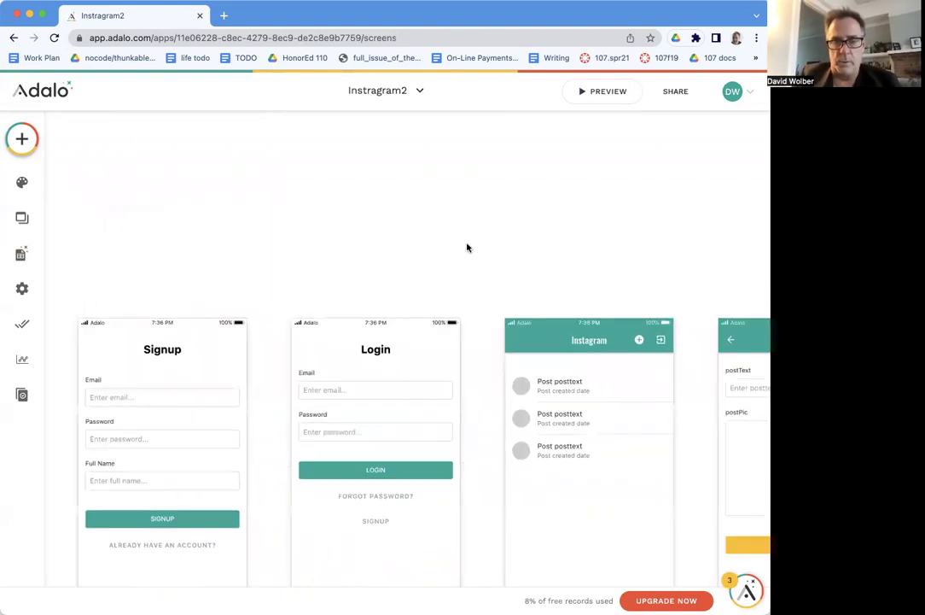
{"action": "scroll", "coordinate": [467, 247], "scroll_direction": "right", "scroll_amount": 4}
{"action": "scroll", "coordinate": [467, 247], "scroll_direction": "down", "scroll_amount": 2}
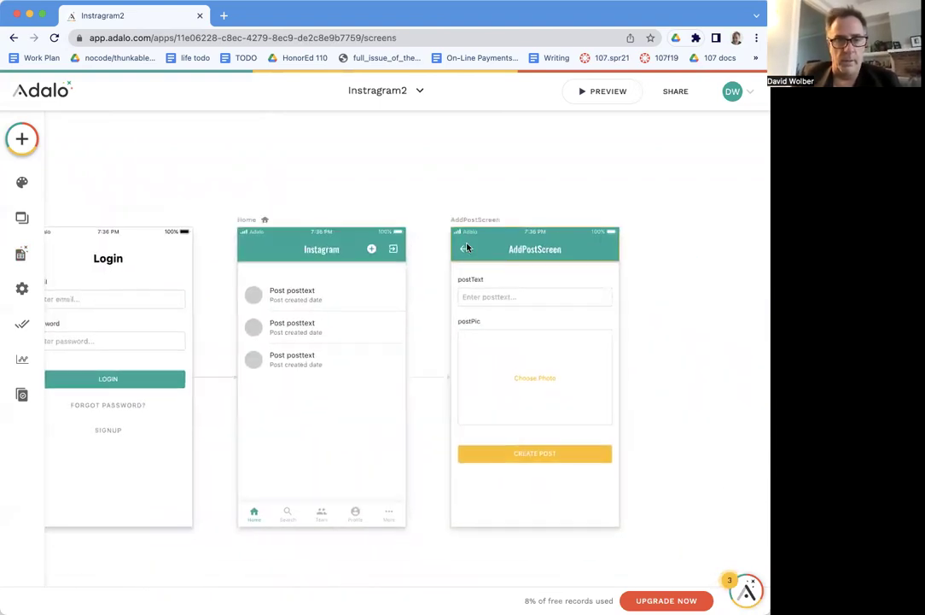
{"action": "left_click", "coordinate": [317, 306]}
{"action": "key", "text": "Delete"}
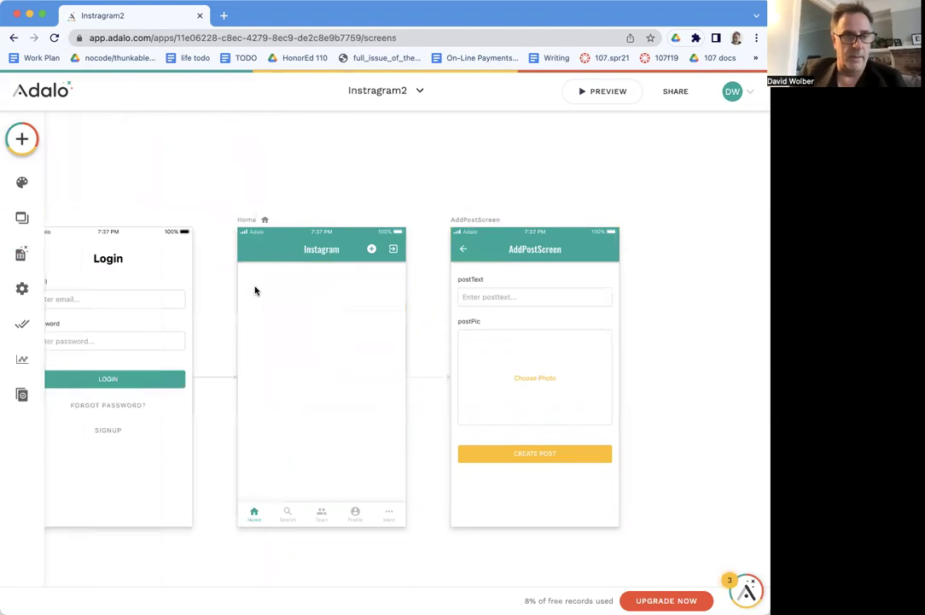
Add a Custom List component to the Home screen below the Instagram app bar.
{"action": "left_click", "coordinate": [22, 218]}
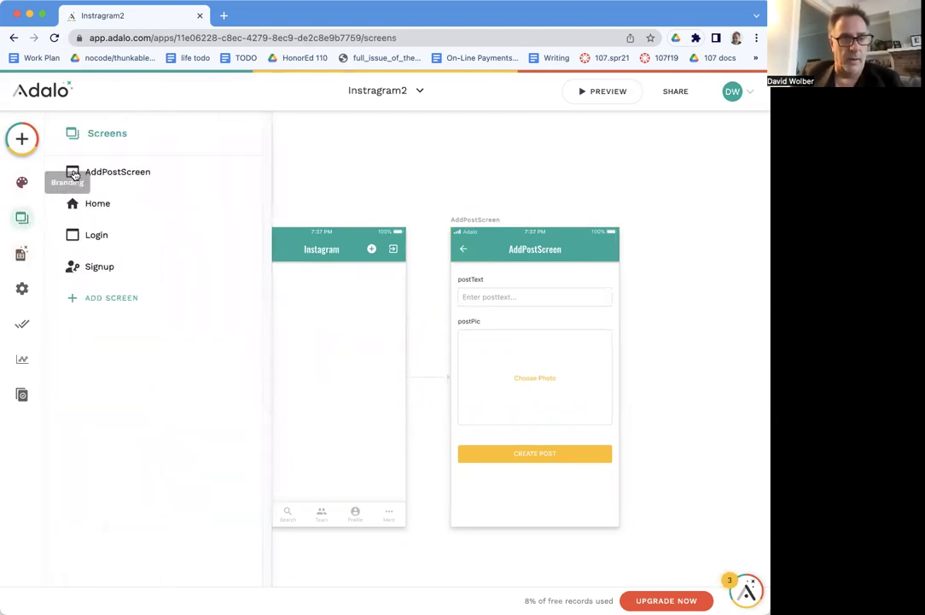
{"action": "left_click", "coordinate": [94, 204]}
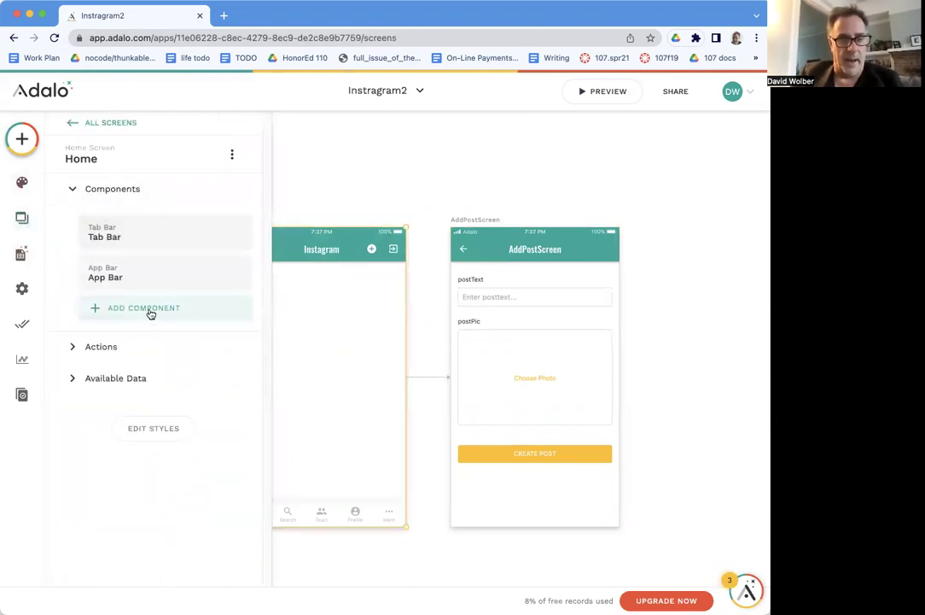
{"action": "left_click", "coordinate": [148, 310]}
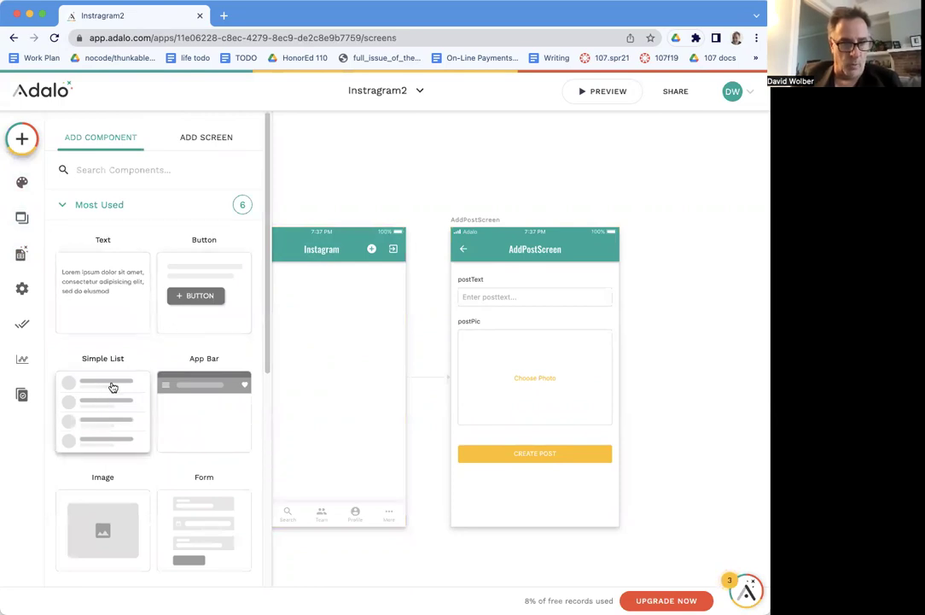
{"action": "scroll", "coordinate": [267, 451], "scroll_direction": "down", "scroll_amount": 5}
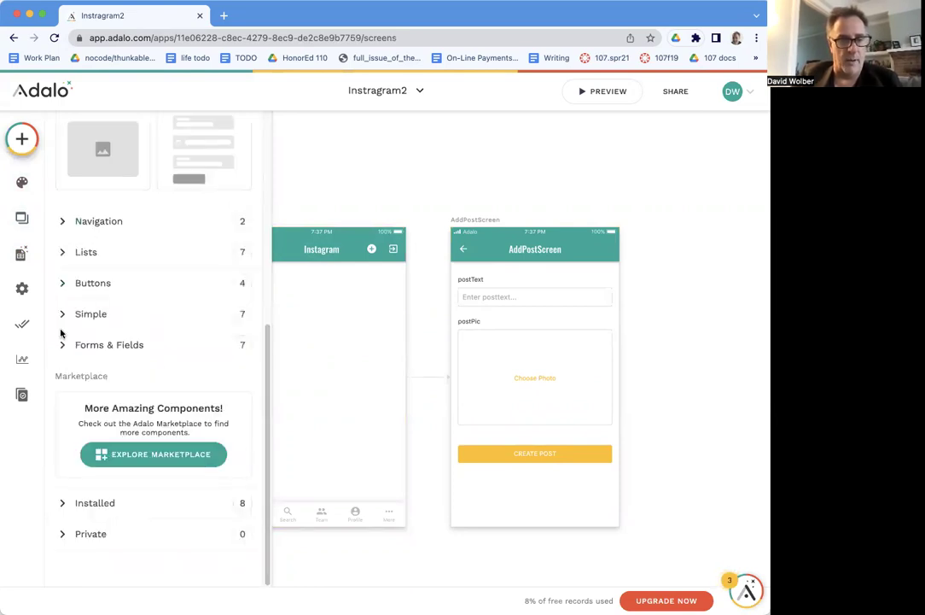
{"action": "left_click", "coordinate": [62, 251]}
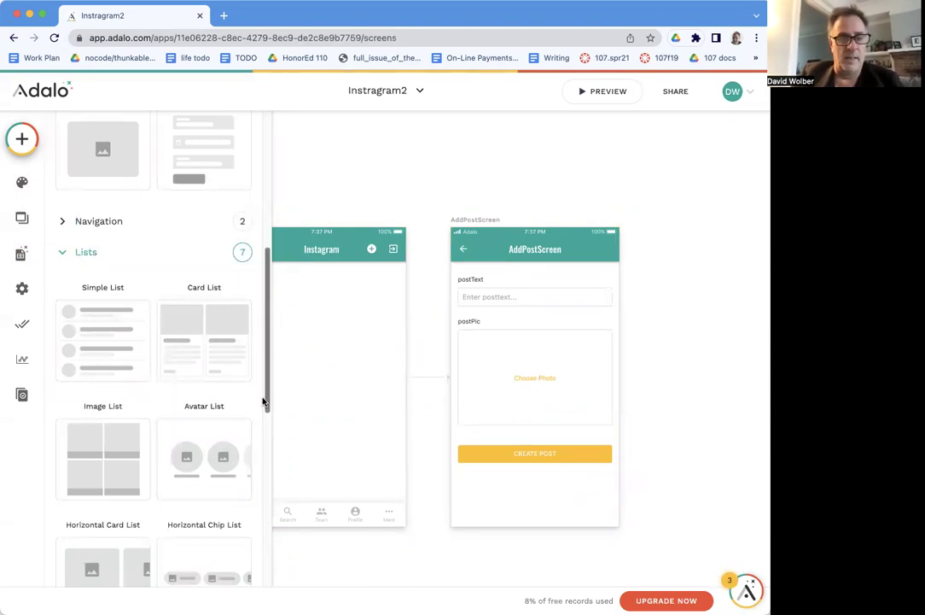
{"action": "left_click_drag", "start_coordinate": [266, 405], "coordinate": [271, 491]}
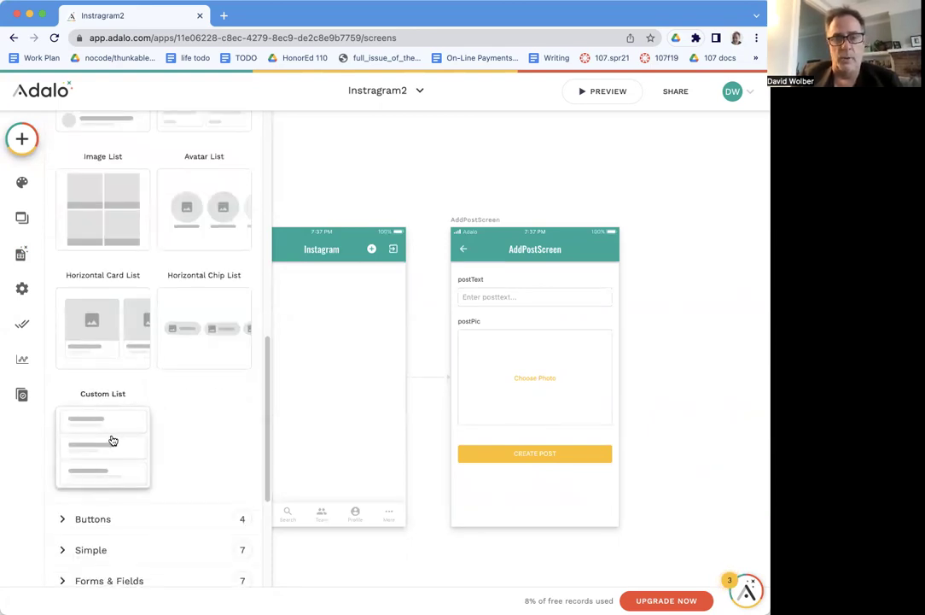
{"action": "left_click_drag", "start_coordinate": [106, 442], "coordinate": [322, 343]}
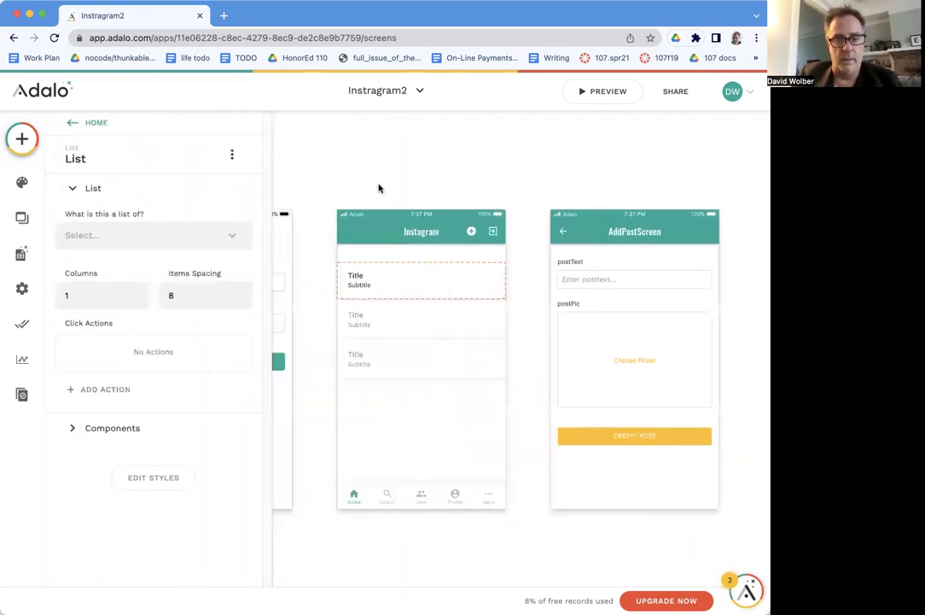
{"action": "left_click", "coordinate": [461, 399]}
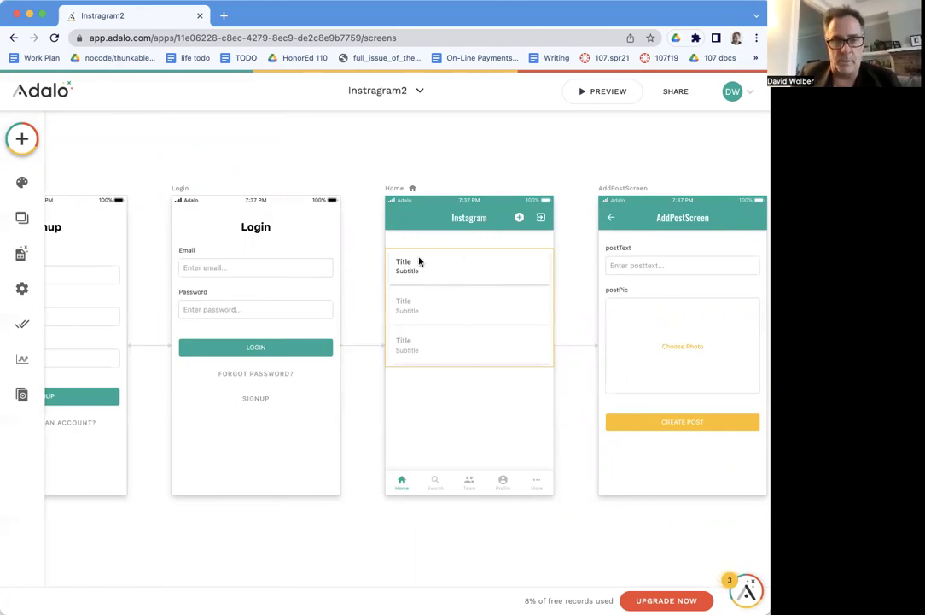
Rename the new custom list PostList and make it a list of Posts.
{"action": "left_click", "coordinate": [444, 250]}
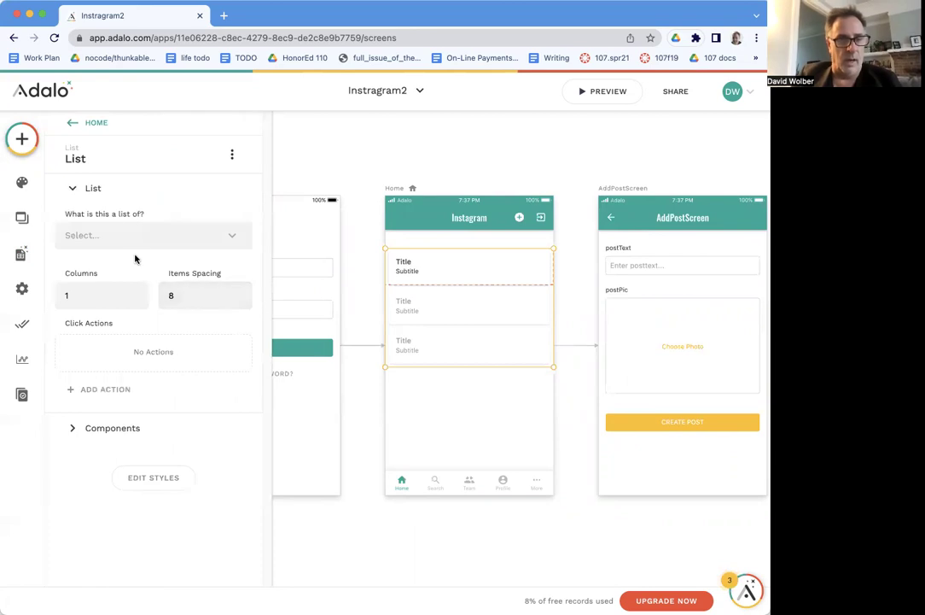
{"action": "left_click", "coordinate": [100, 157]}
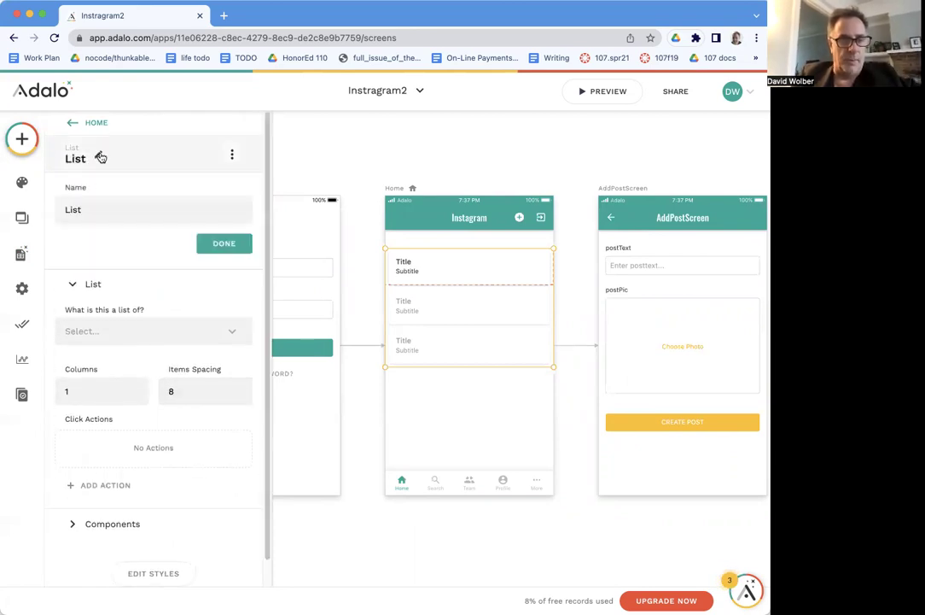
{"action": "left_click", "coordinate": [63, 211]}
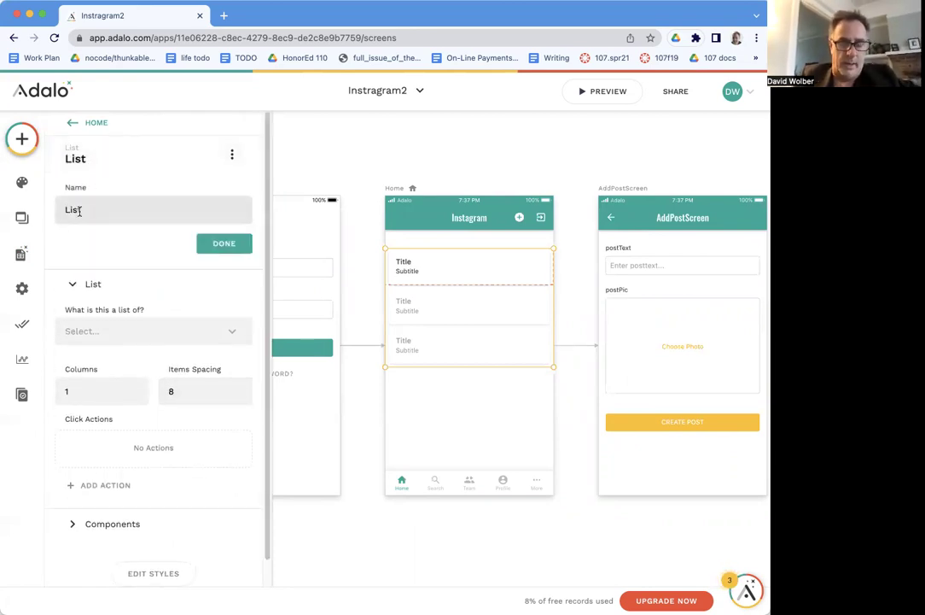
{"action": "type", "text": "Post"}
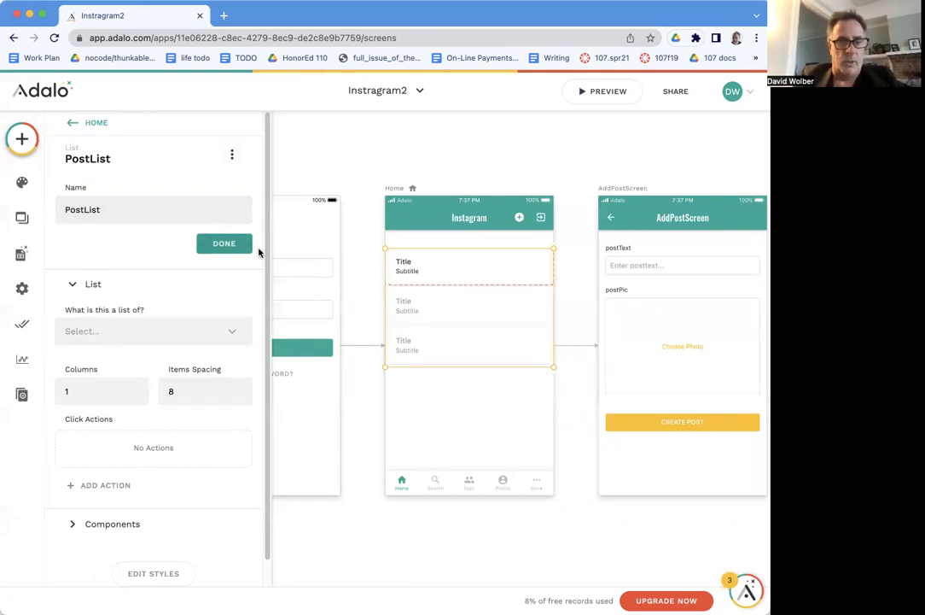
{"action": "left_click", "coordinate": [224, 244]}
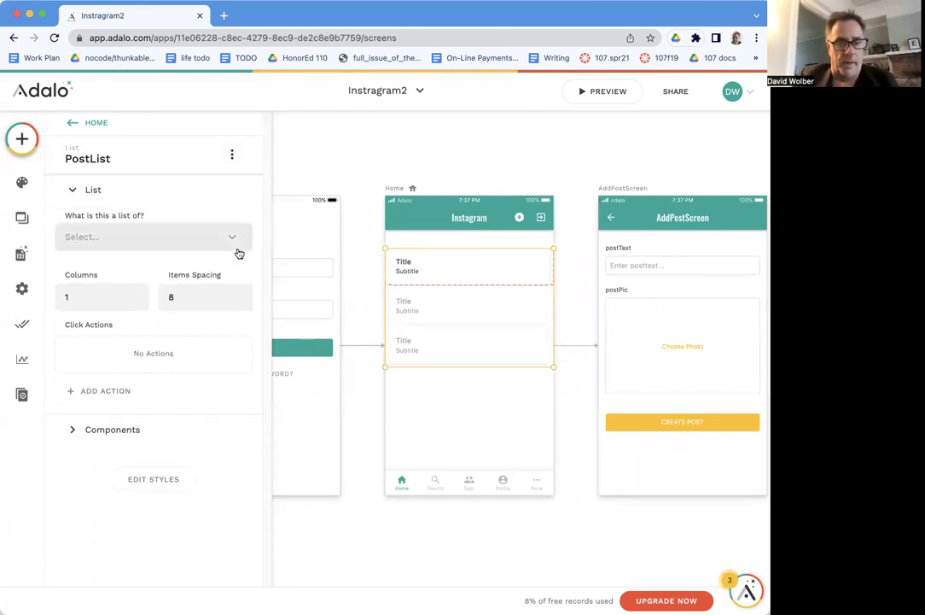
{"action": "left_click", "coordinate": [115, 239]}
{"action": "left_click", "coordinate": [109, 269]}
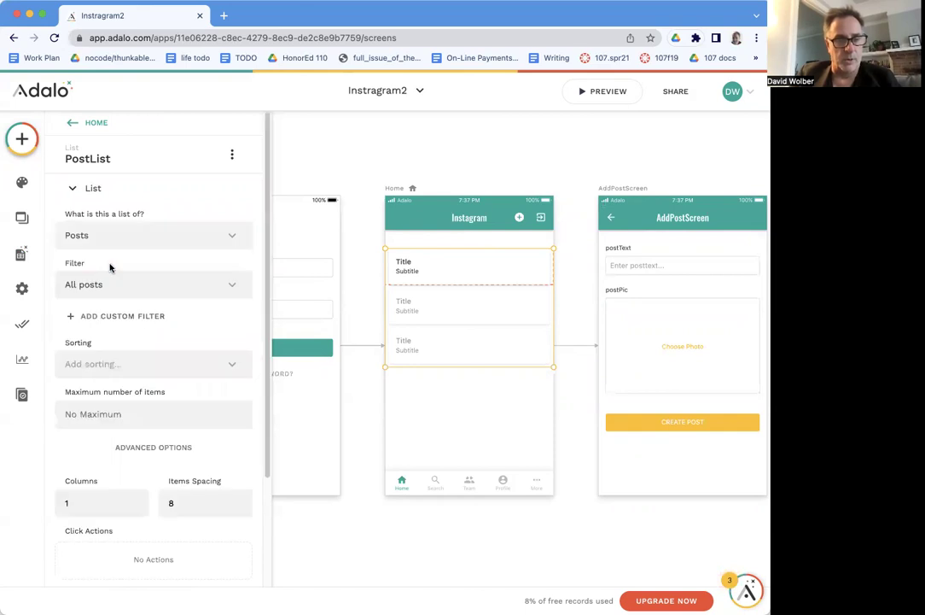
Replace the text of PostList's Title component with the current post's postText.
{"action": "left_click_drag", "start_coordinate": [269, 457], "coordinate": [269, 577]}
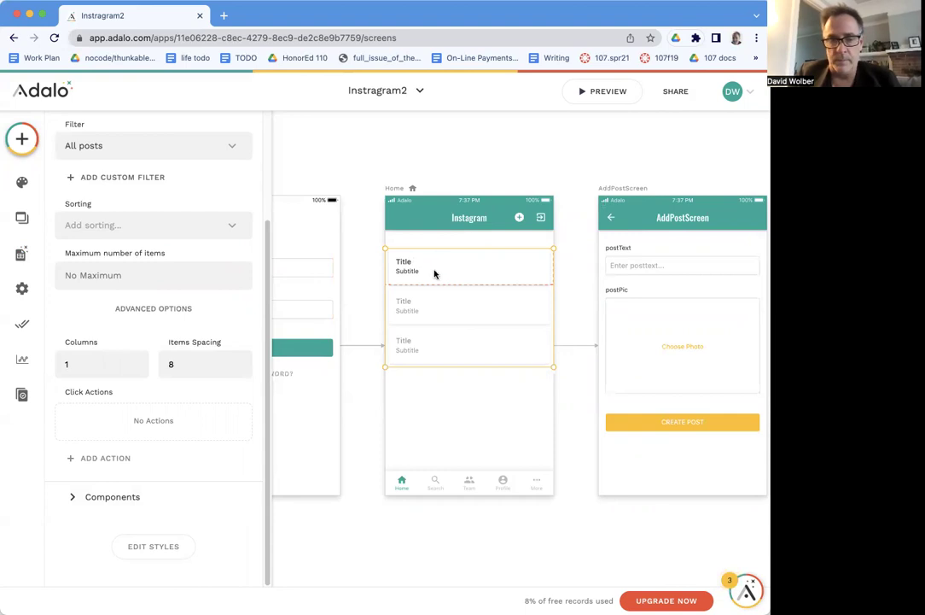
{"action": "left_click", "coordinate": [123, 504]}
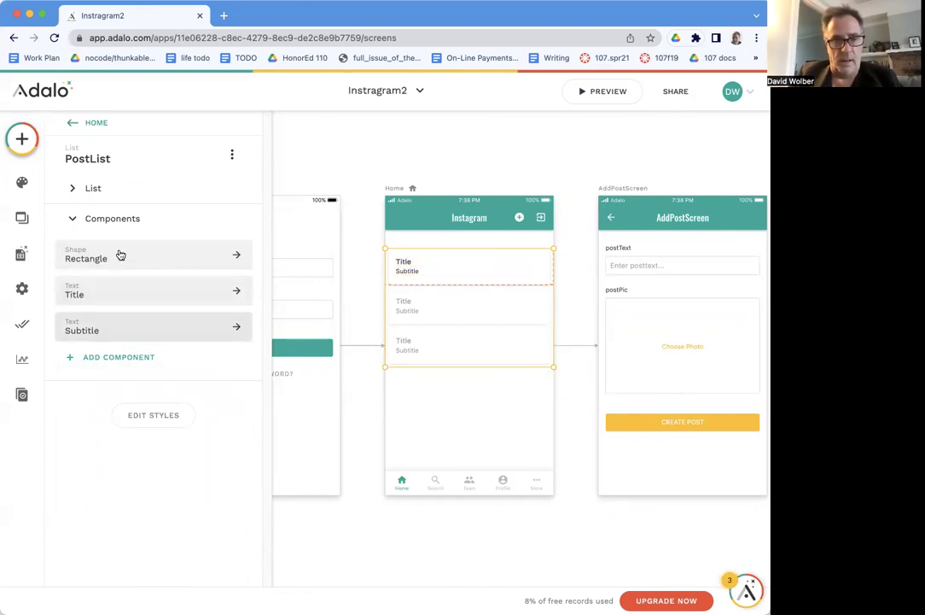
{"action": "left_click", "coordinate": [82, 296]}
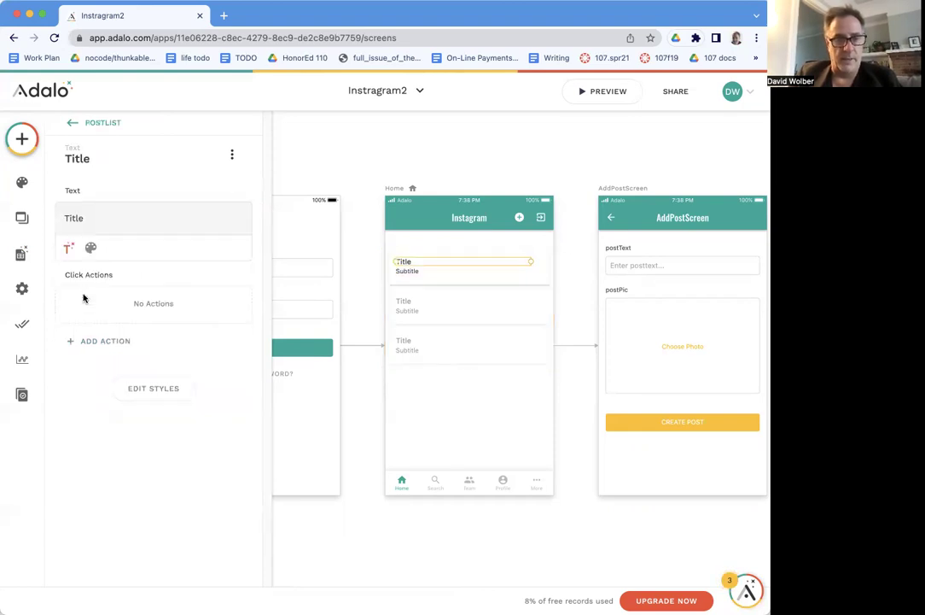
{"action": "left_click", "coordinate": [69, 249]}
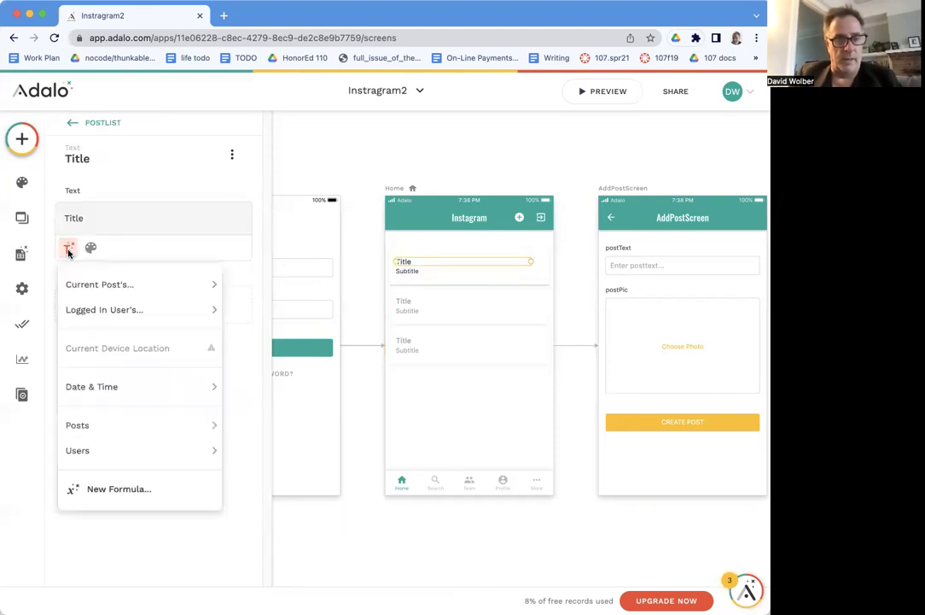
{"action": "mouse_move", "coordinate": [94, 283]}
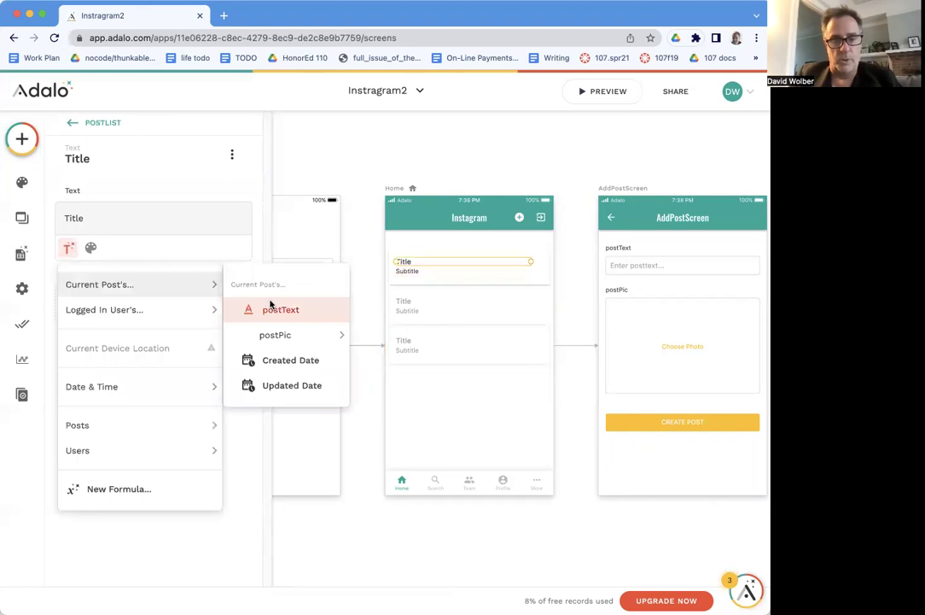
{"action": "left_click", "coordinate": [271, 307]}
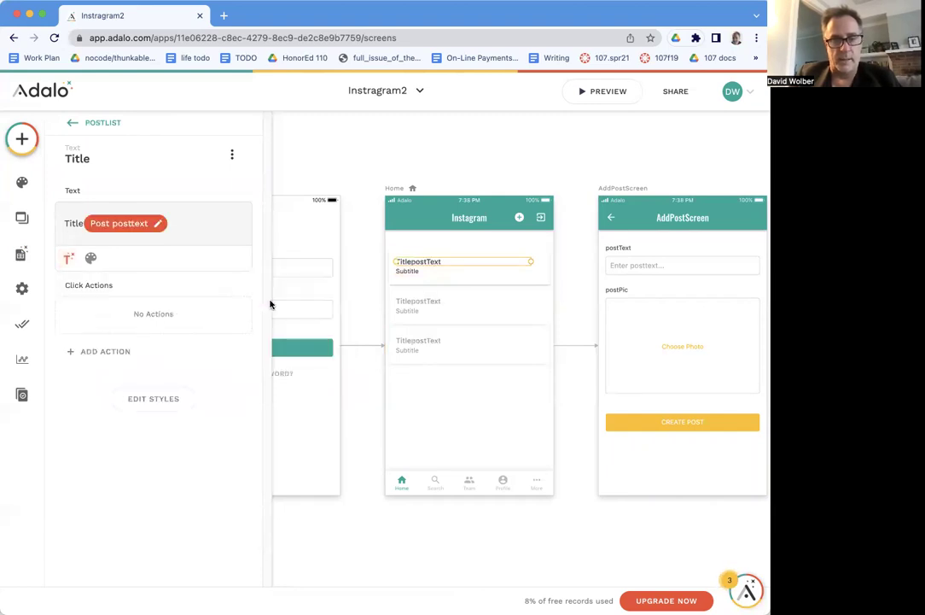
{"action": "double_click", "coordinate": [79, 222]}
{"action": "key", "text": "BackSpace"}
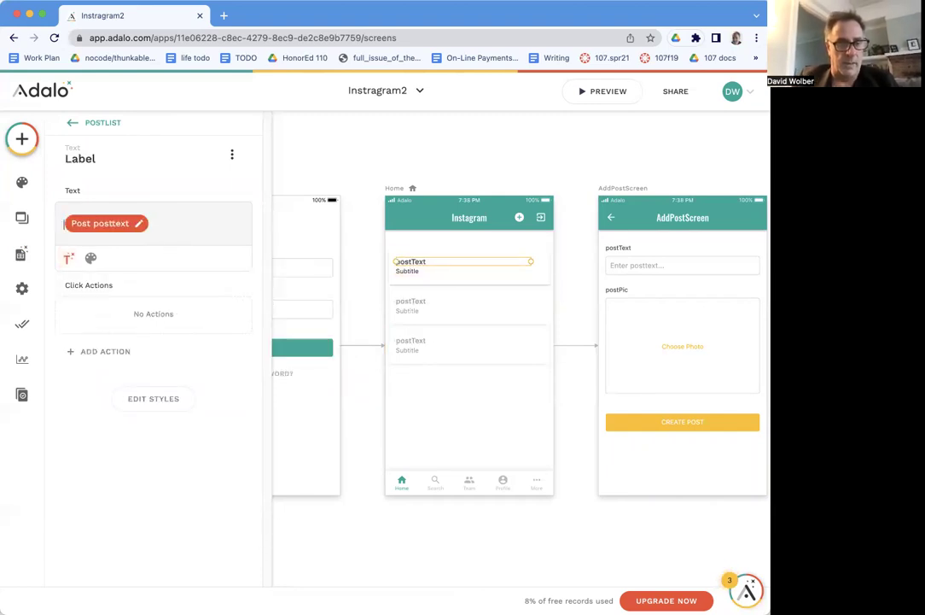
Rename the list's post text component as PostTextLabel.
{"action": "left_click", "coordinate": [110, 156]}
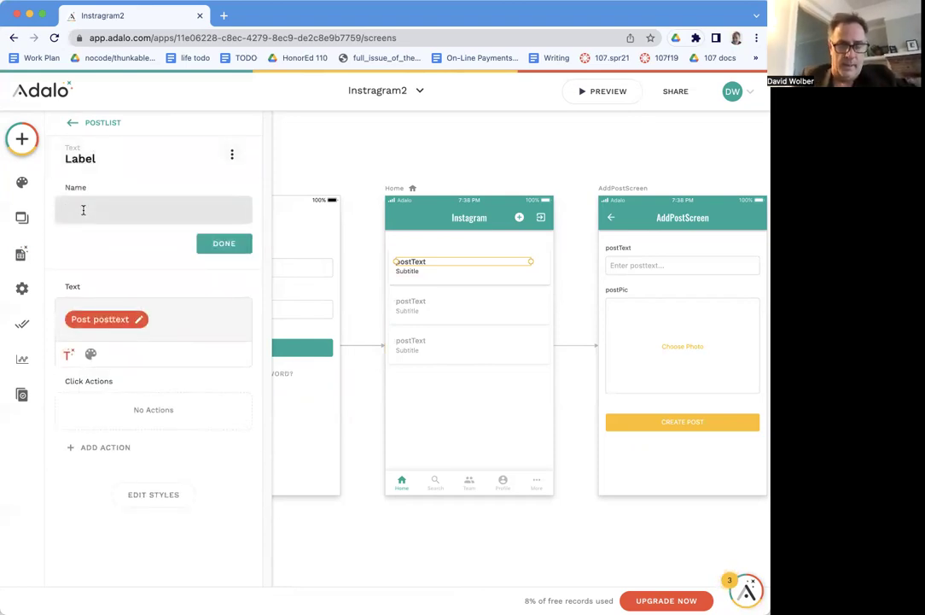
{"action": "type", "text": "PostTextLabel"}
{"action": "left_click", "coordinate": [223, 245]}
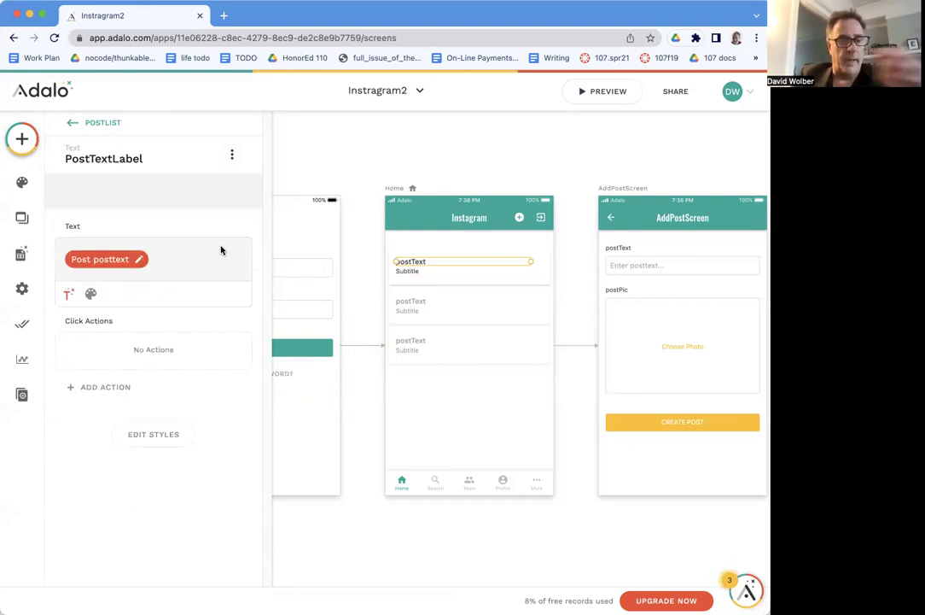
Replace the text of PostList's Subtitle component with the current post's Created Date.
{"action": "left_click", "coordinate": [73, 125]}
{"action": "scroll", "coordinate": [267, 509], "scroll_direction": "down", "scroll_amount": 3}
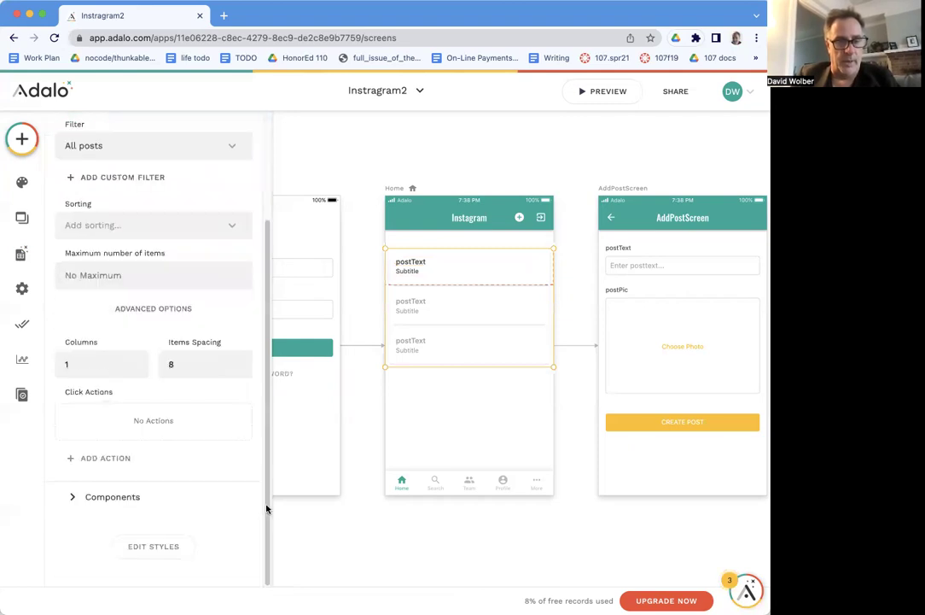
{"action": "left_click", "coordinate": [135, 499]}
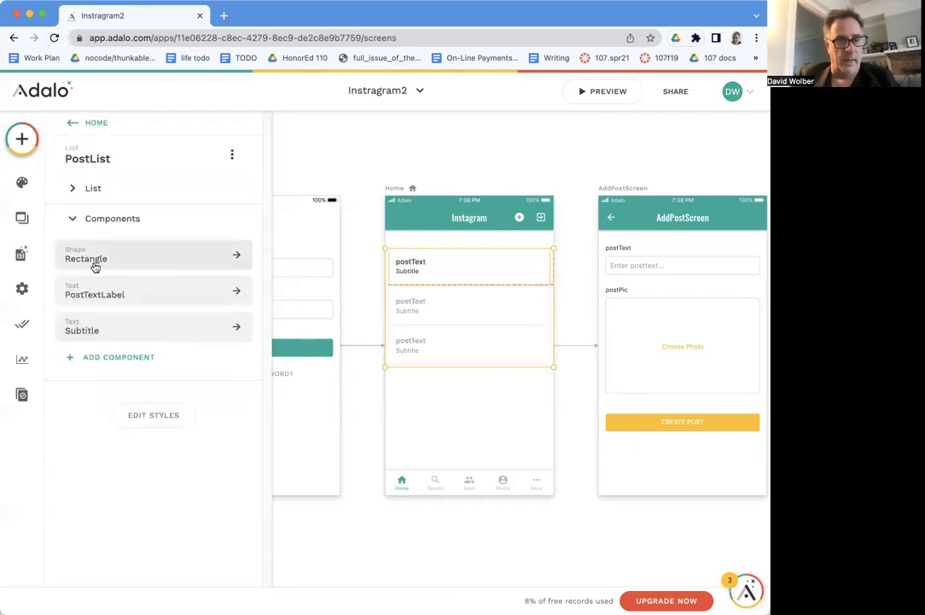
{"action": "left_click", "coordinate": [92, 331]}
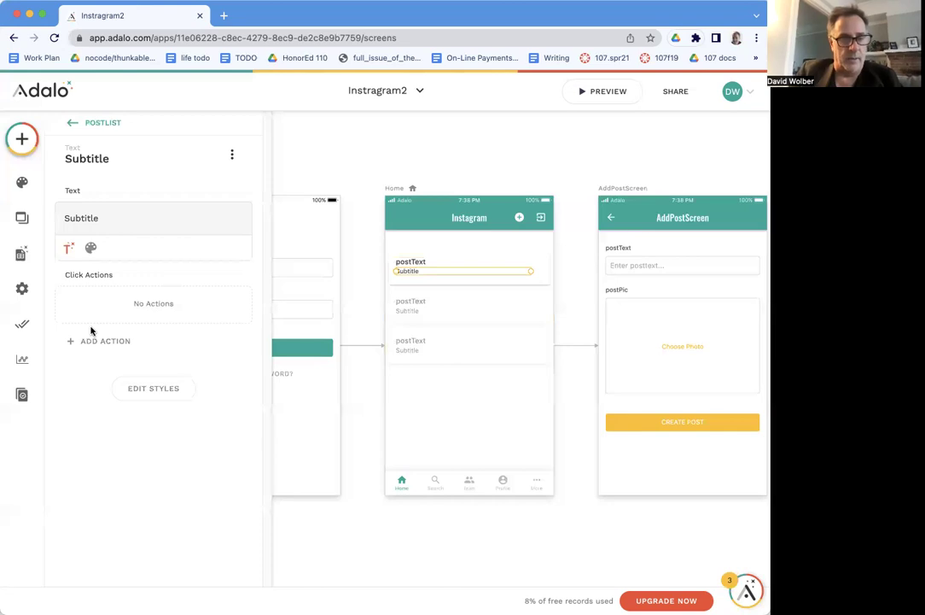
{"action": "left_click", "coordinate": [67, 249]}
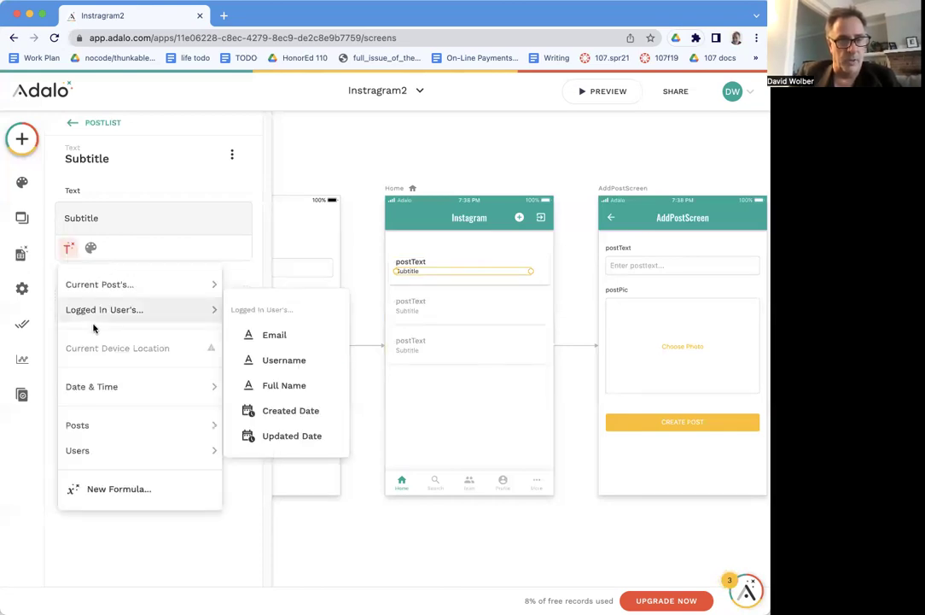
{"action": "mouse_move", "coordinate": [120, 285]}
{"action": "left_click", "coordinate": [289, 361]}
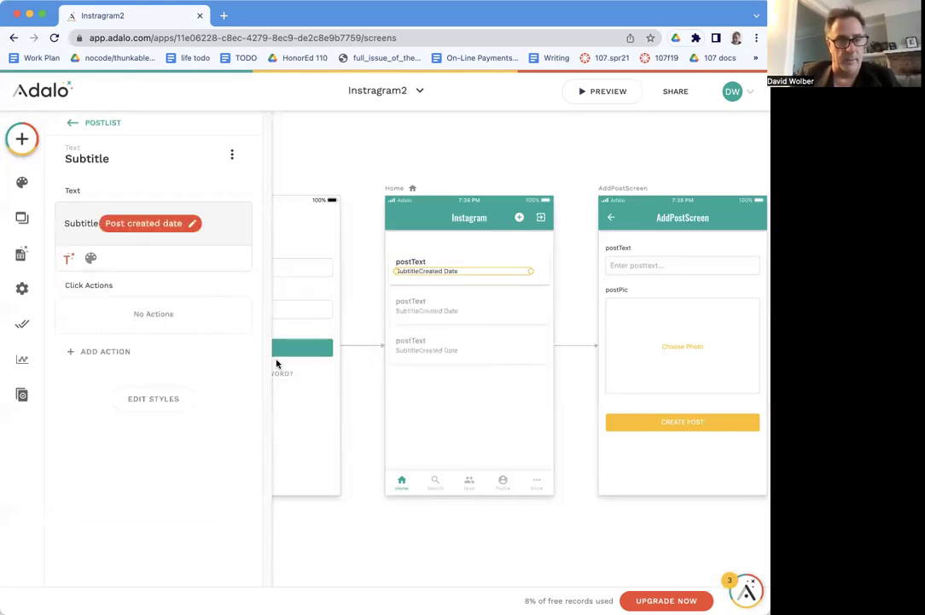
{"action": "left_click_drag", "start_coordinate": [98, 222], "coordinate": [58, 221]}
{"action": "key", "text": "BackSpace"}
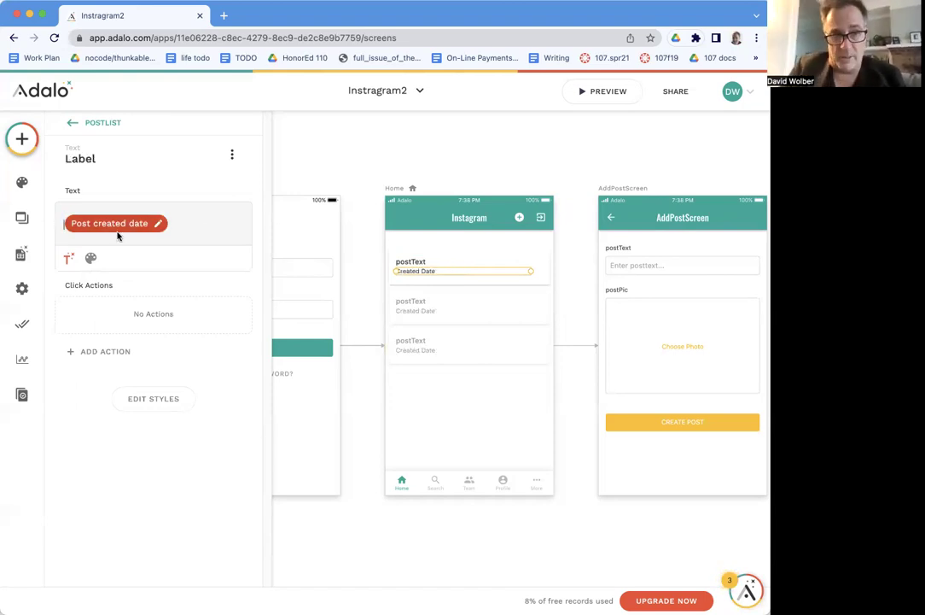
Rename the created-date text component as CreatedLabel and preview the app's post list.
{"action": "left_click", "coordinate": [106, 158]}
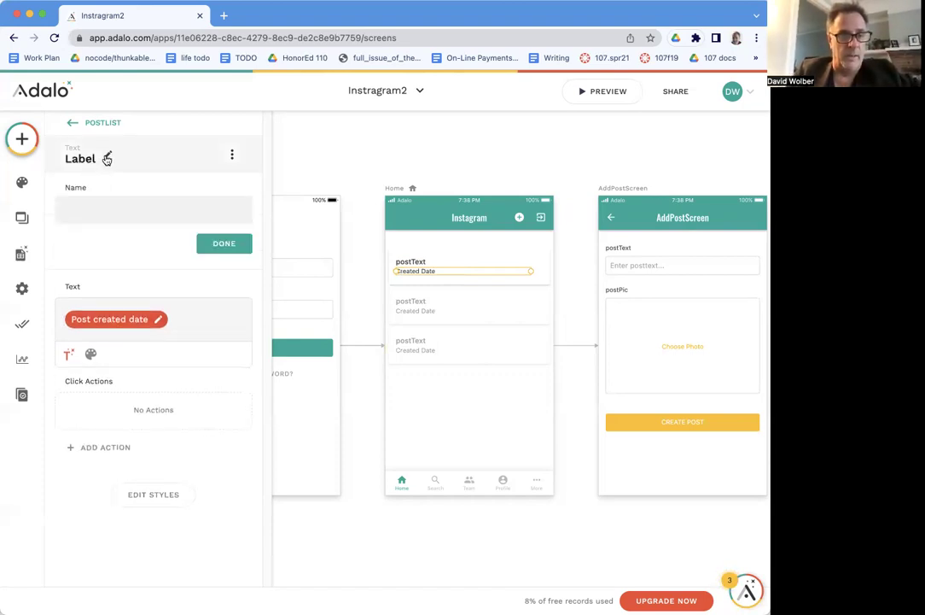
{"action": "left_click", "coordinate": [106, 158]}
{"action": "left_click", "coordinate": [107, 157]}
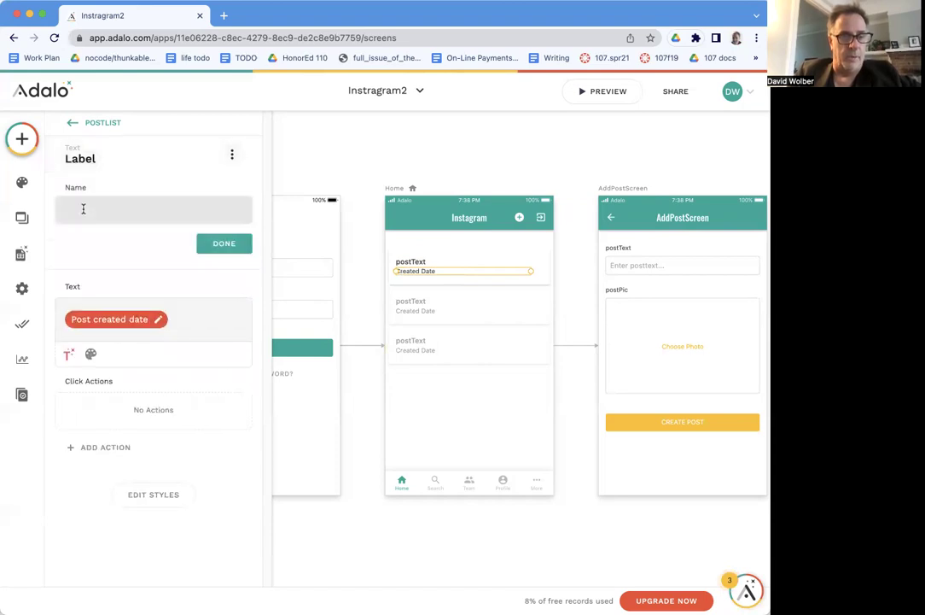
{"action": "type", "text": "Created"}
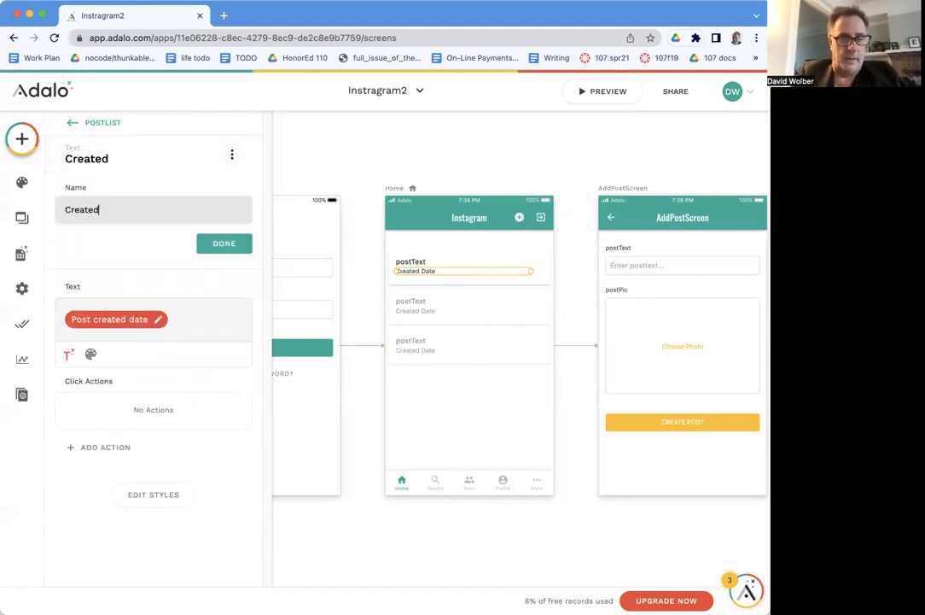
{"action": "type", "text": "Label"}
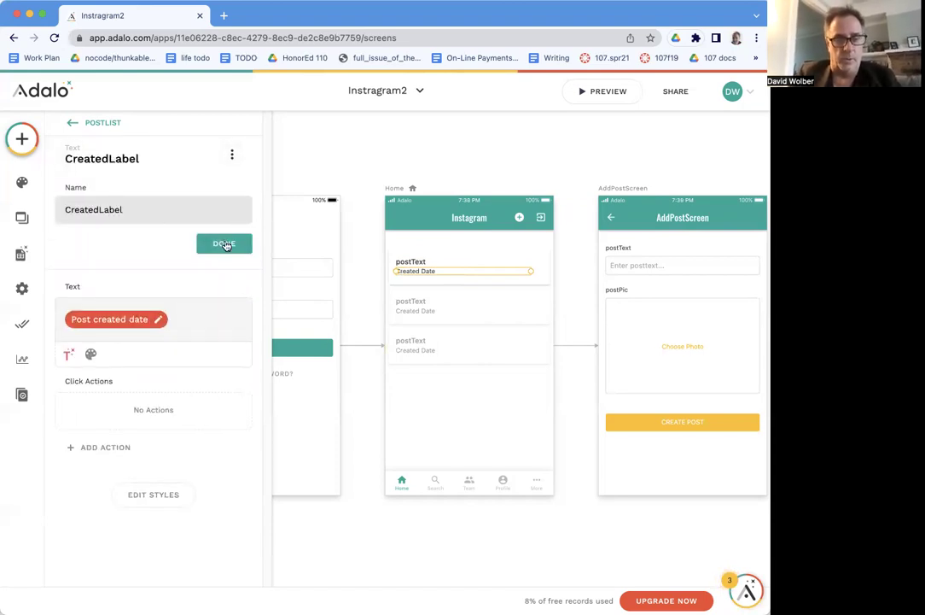
{"action": "left_click", "coordinate": [224, 245]}
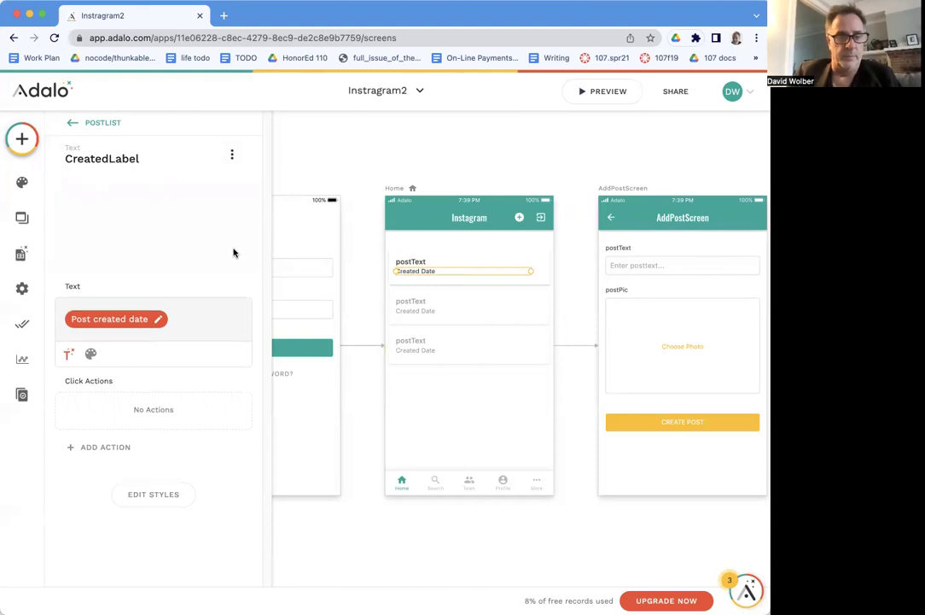
{"action": "left_click", "coordinate": [596, 94]}
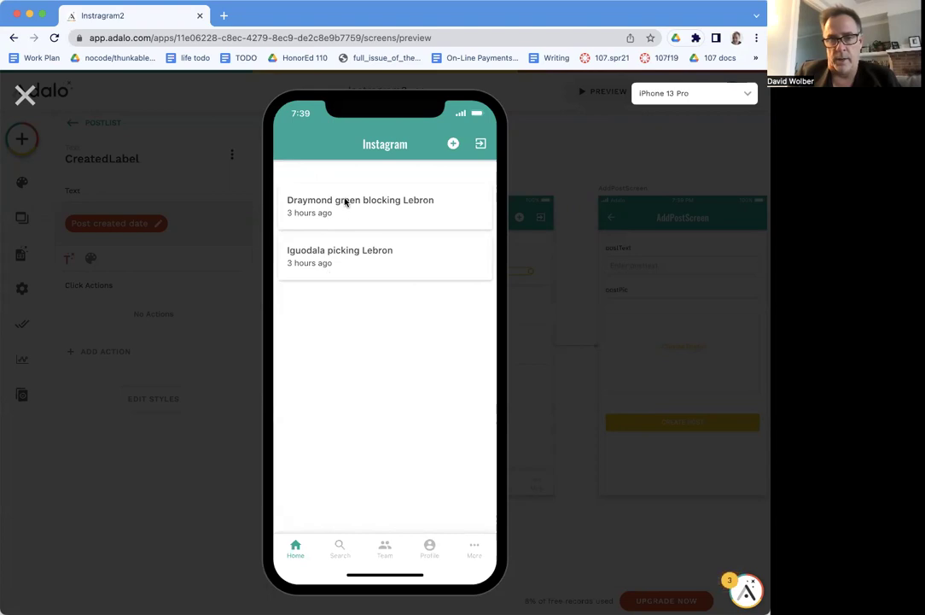
{"action": "left_click", "coordinate": [26, 94]}
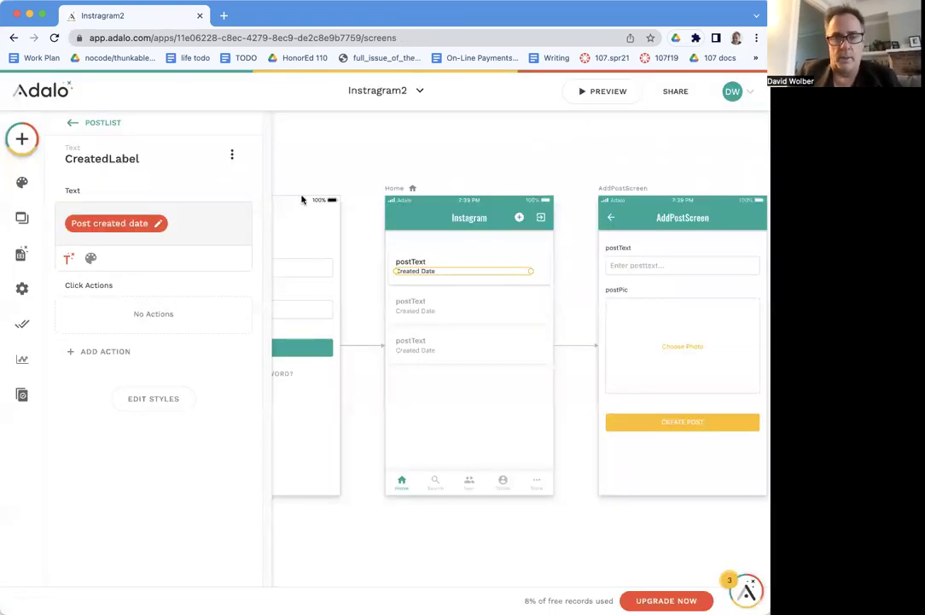
Make PostList's rectangle taller and place the narrowed PostTextLabel and CreatedLabel side by side along its bottom edge.
{"action": "left_click", "coordinate": [541, 262]}
{"action": "left_click_drag", "start_coordinate": [486, 286], "coordinate": [487, 349]}
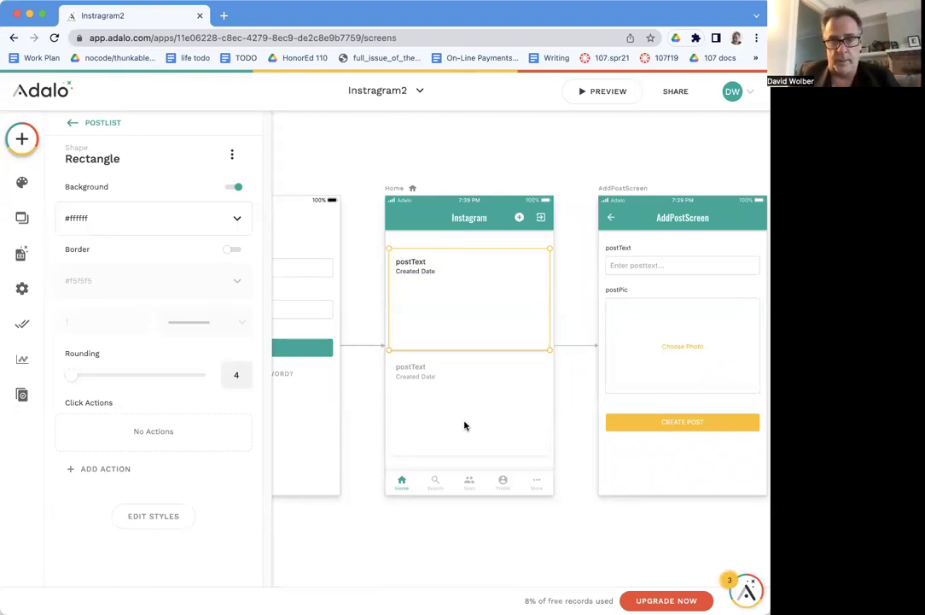
{"action": "left_click_drag", "start_coordinate": [419, 263], "coordinate": [419, 338]}
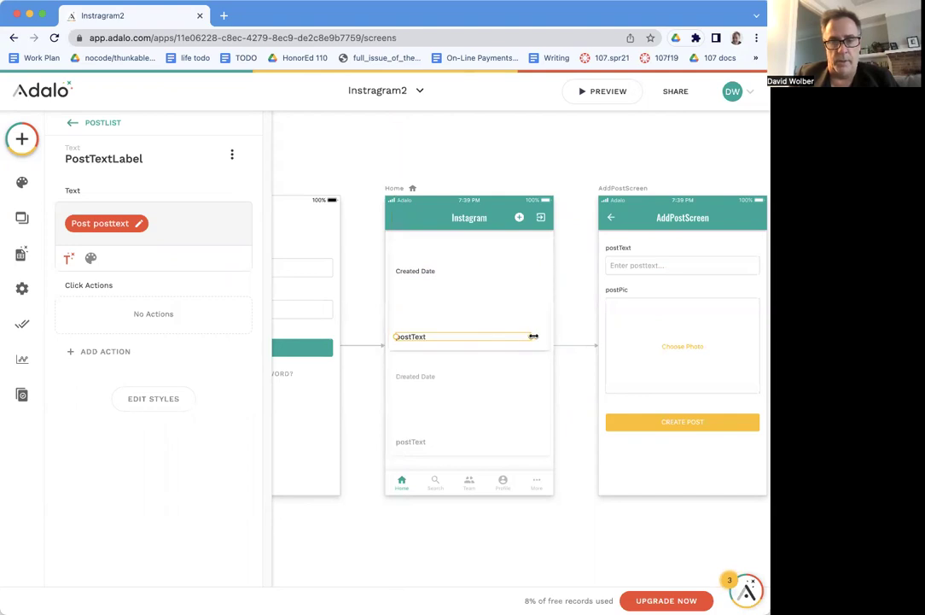
{"action": "left_click_drag", "start_coordinate": [532, 337], "coordinate": [486, 338]}
{"action": "left_click_drag", "start_coordinate": [419, 273], "coordinate": [523, 338]}
{"action": "left_click_drag", "start_coordinate": [635, 336], "coordinate": [548, 337]}
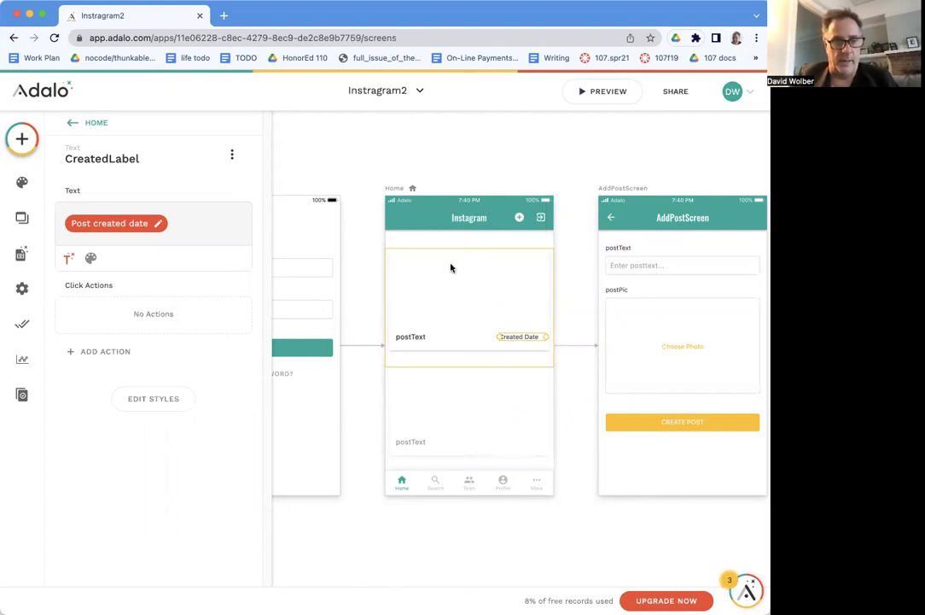
Add an Image component to PostList, centred above the post text and created date labels.
{"action": "left_click", "coordinate": [74, 125]}
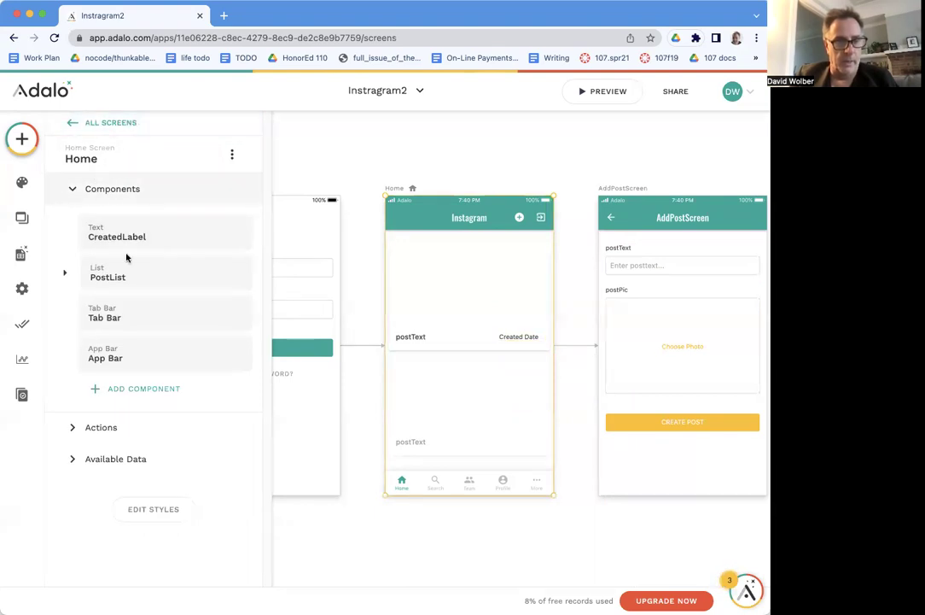
{"action": "left_click", "coordinate": [130, 284]}
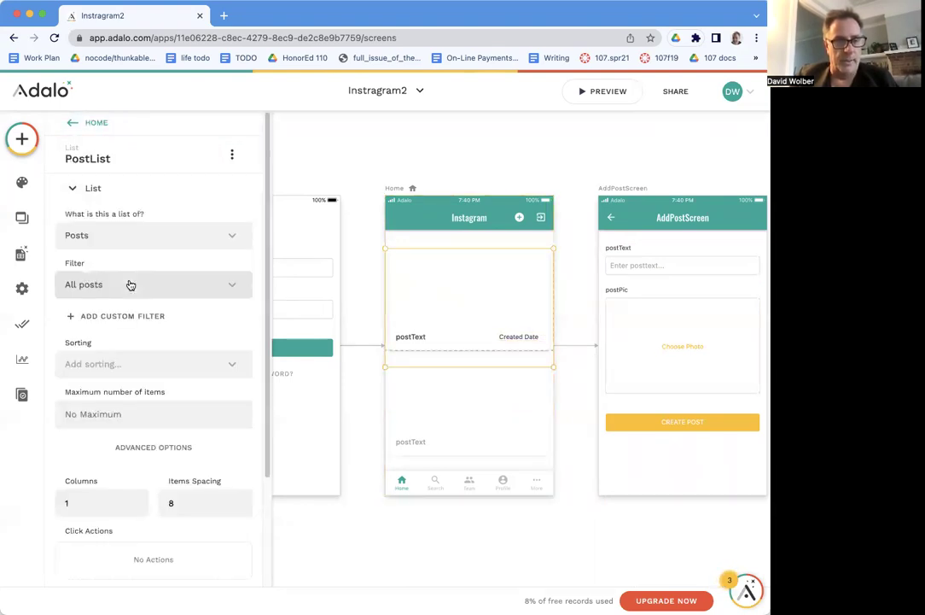
{"action": "scroll", "coordinate": [266, 506], "scroll_direction": "down", "scroll_amount": 3}
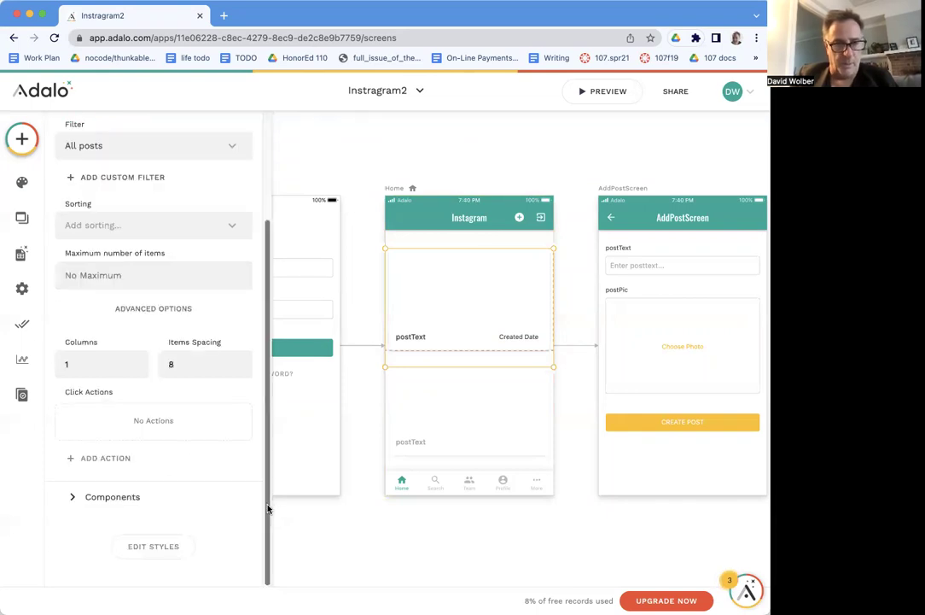
{"action": "left_click", "coordinate": [129, 506]}
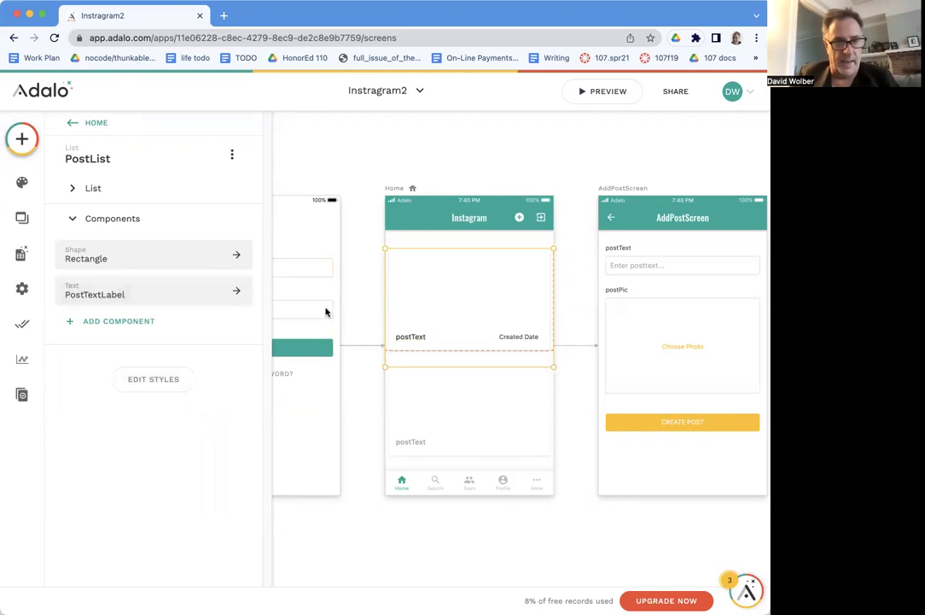
{"action": "left_click", "coordinate": [130, 325]}
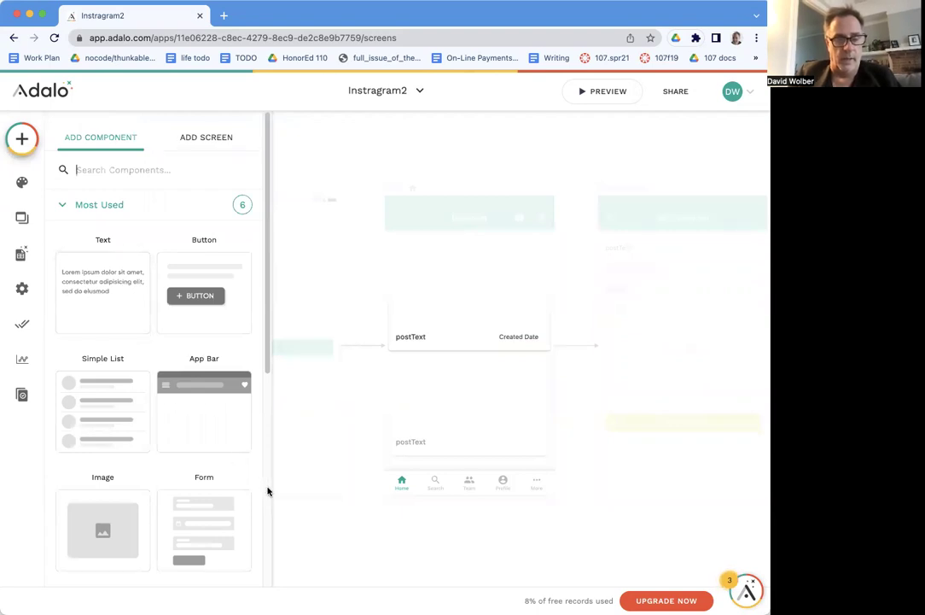
{"action": "scroll", "coordinate": [267, 491], "scroll_direction": "down", "scroll_amount": 5}
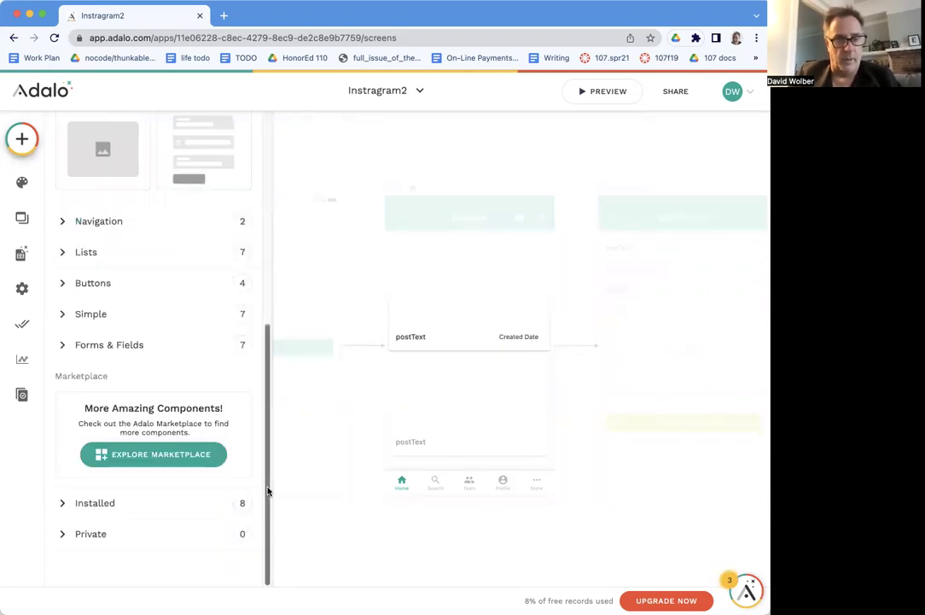
{"action": "scroll", "coordinate": [269, 287], "scroll_direction": "up", "scroll_amount": 5}
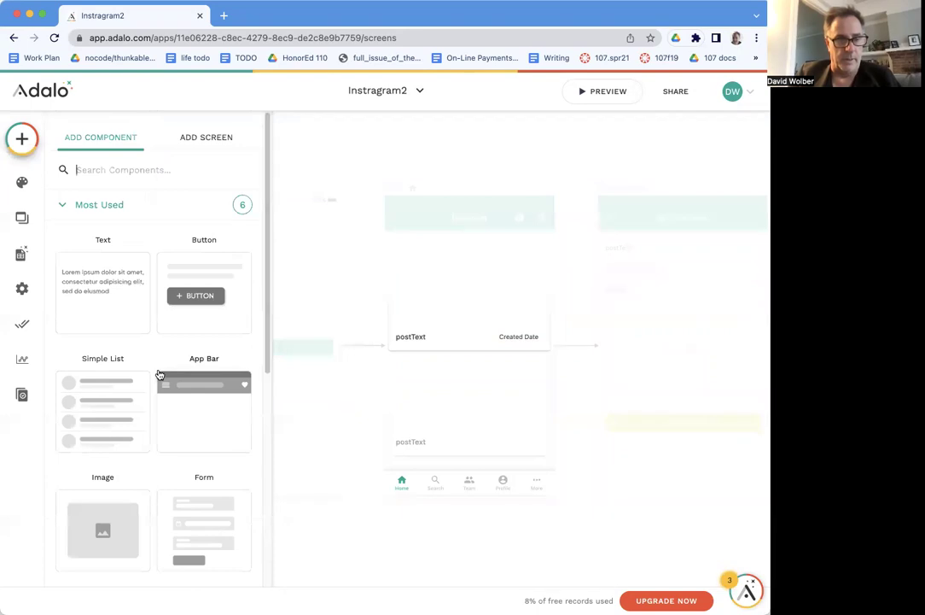
{"action": "left_click_drag", "start_coordinate": [107, 530], "coordinate": [369, 324]}
{"action": "left_click_drag", "start_coordinate": [433, 278], "coordinate": [470, 282]}
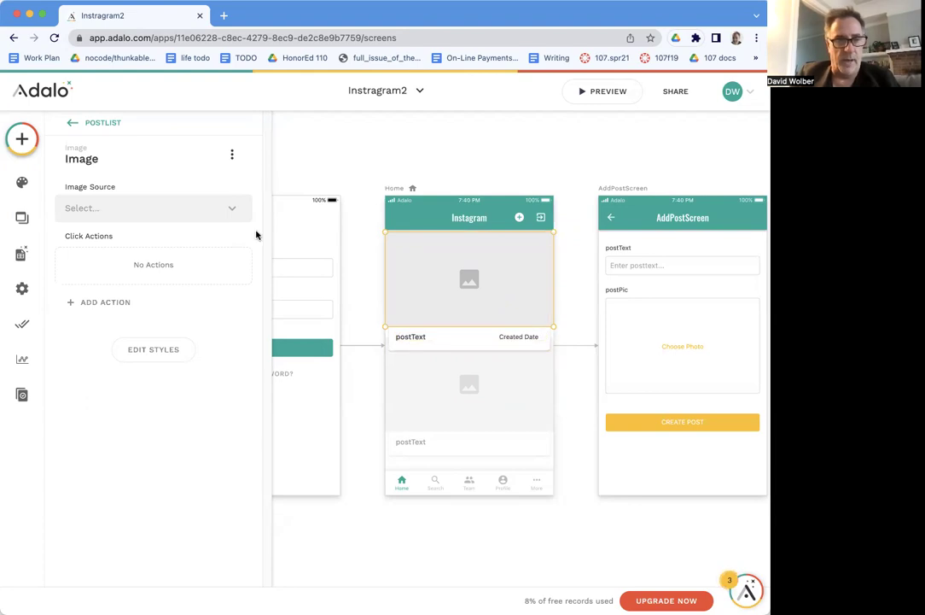
Set the image's source to the current post's postPic from the database and preview the app.
{"action": "left_click", "coordinate": [147, 216]}
{"action": "mouse_move", "coordinate": [138, 267]}
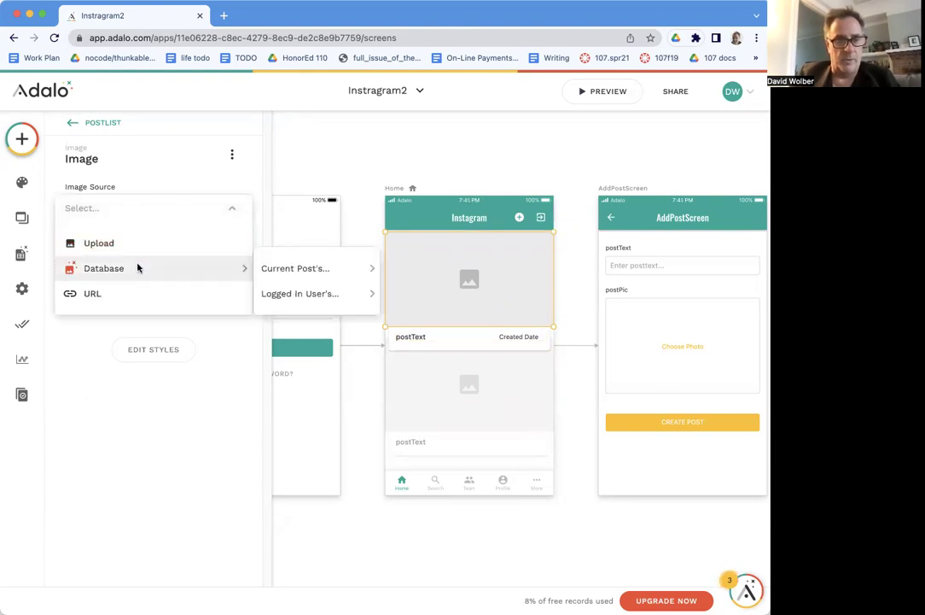
{"action": "mouse_move", "coordinate": [269, 272]}
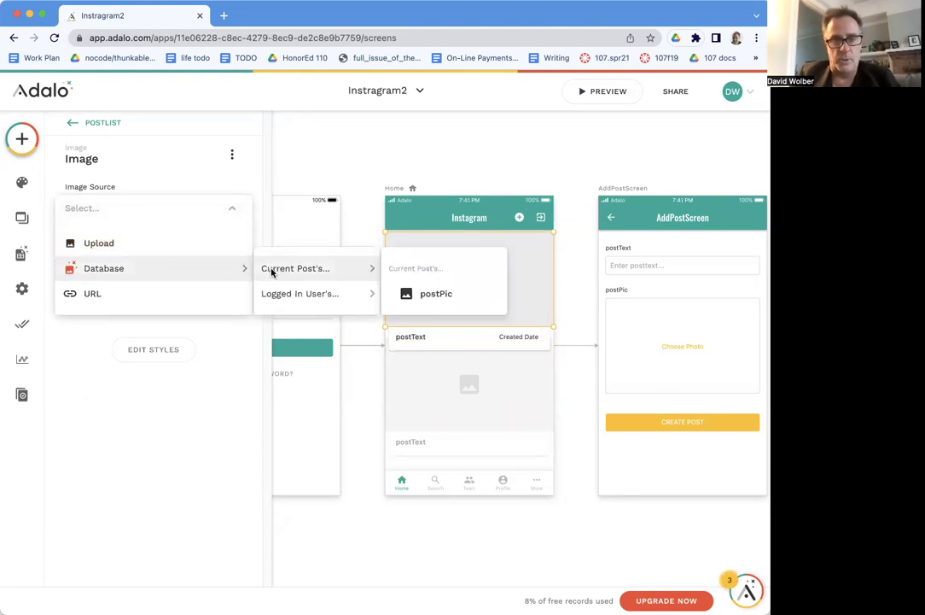
{"action": "left_click", "coordinate": [410, 293]}
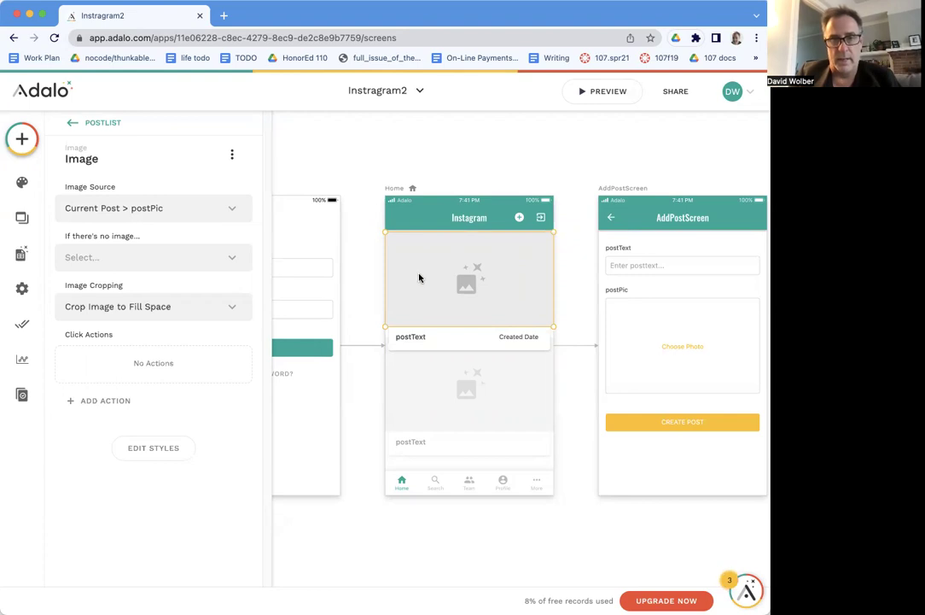
{"action": "left_click", "coordinate": [588, 92]}
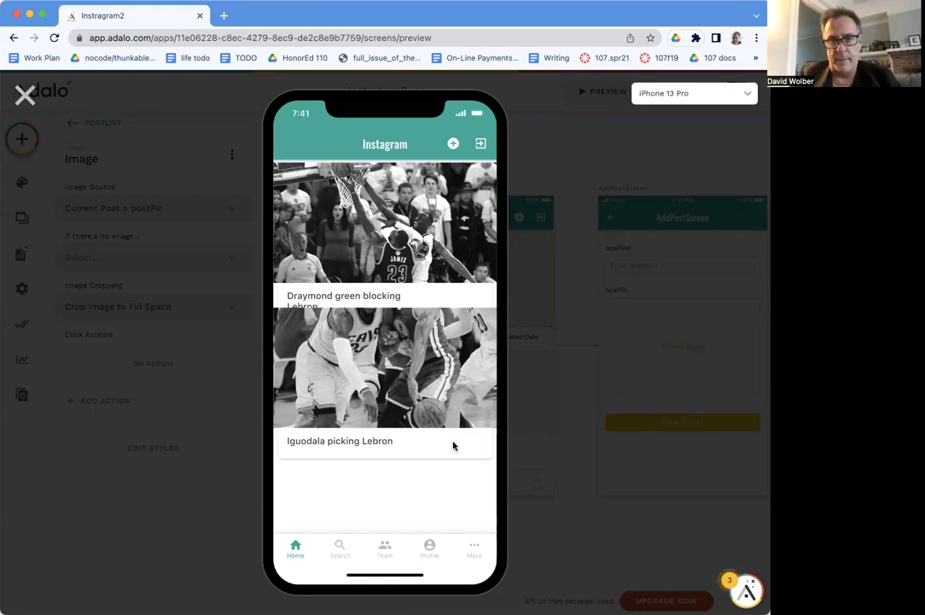
{"action": "left_click", "coordinate": [24, 93]}
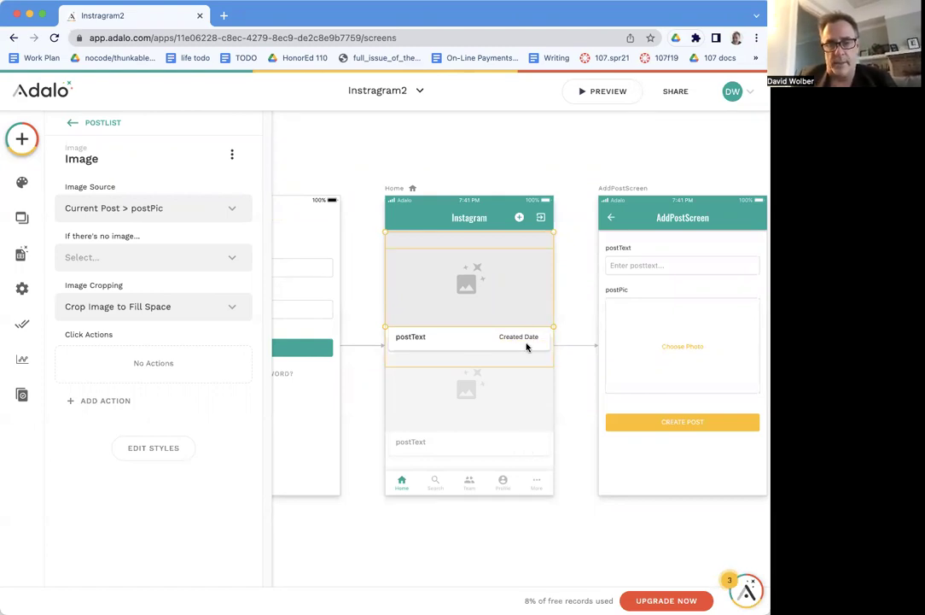
Move CreatedLabel back inside PostList beside the post text and preview the posts again.
{"action": "left_click_drag", "start_coordinate": [499, 330], "coordinate": [521, 337]}
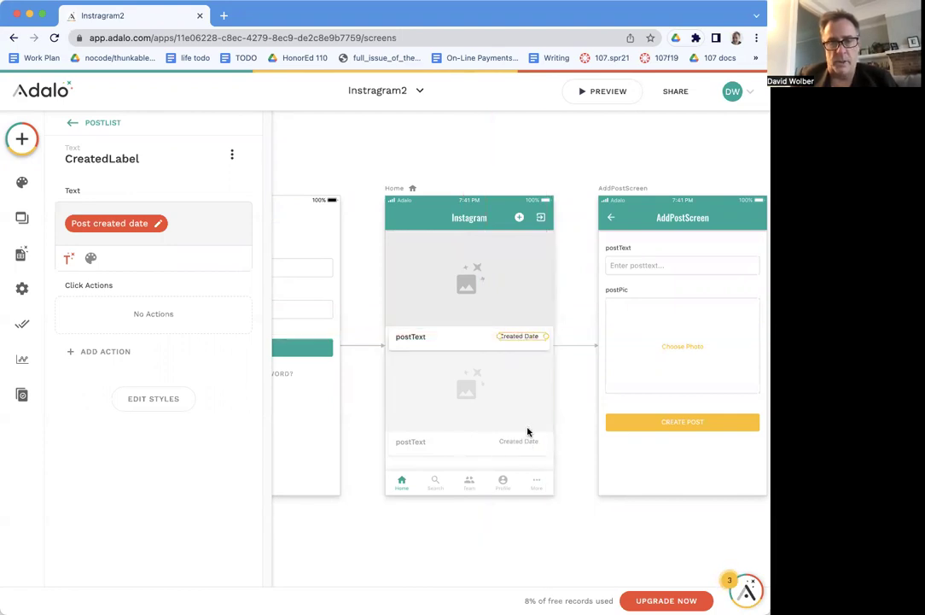
{"action": "left_click", "coordinate": [595, 93]}
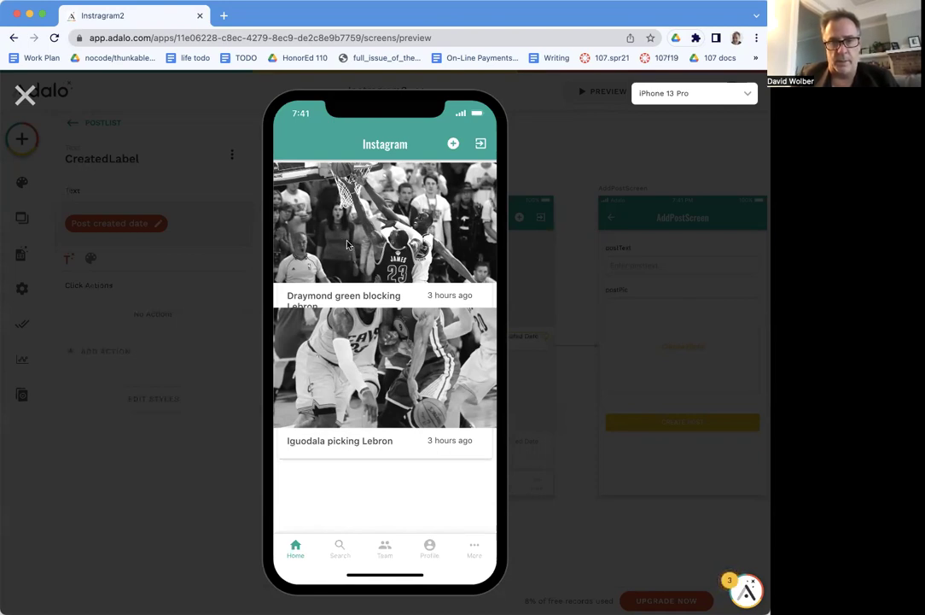
{"action": "left_click", "coordinate": [24, 96]}
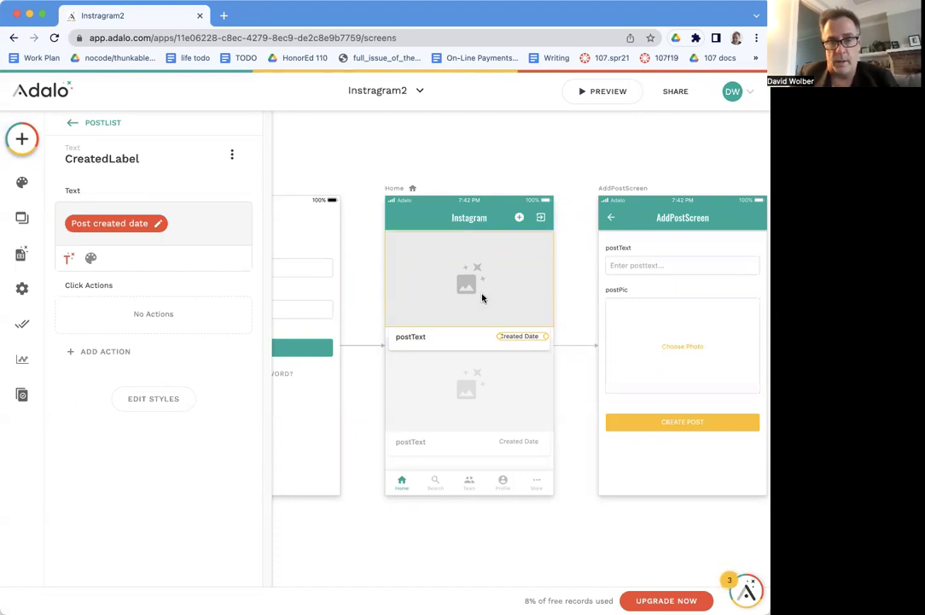
Shrink the post image from its upper-left corner to leave a gap below the Instagram app bar.
{"action": "left_click", "coordinate": [451, 282]}
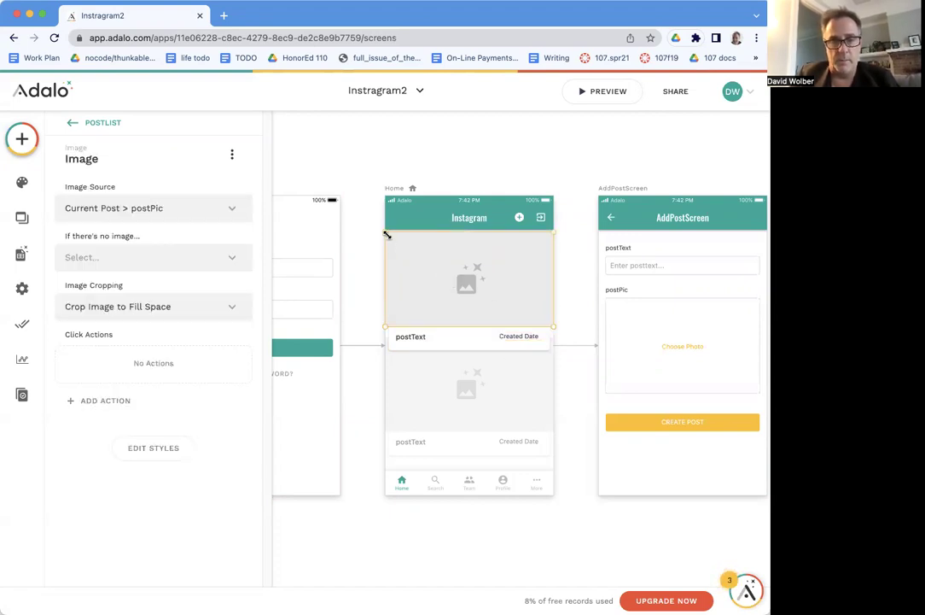
{"action": "left_click_drag", "start_coordinate": [386, 232], "coordinate": [392, 248]}
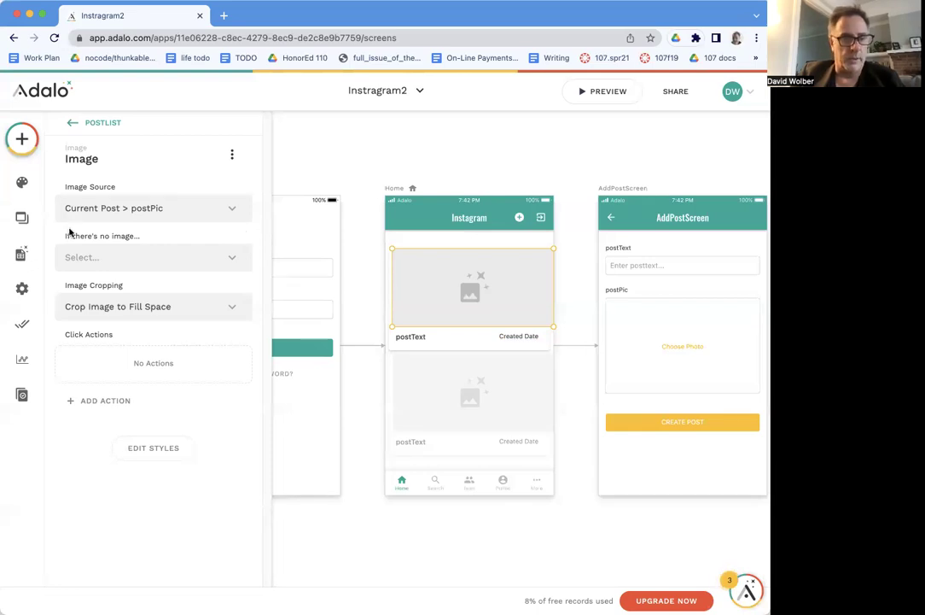
Add an Image property named ProfilePic to the Users database collection.
{"action": "left_click", "coordinate": [22, 254]}
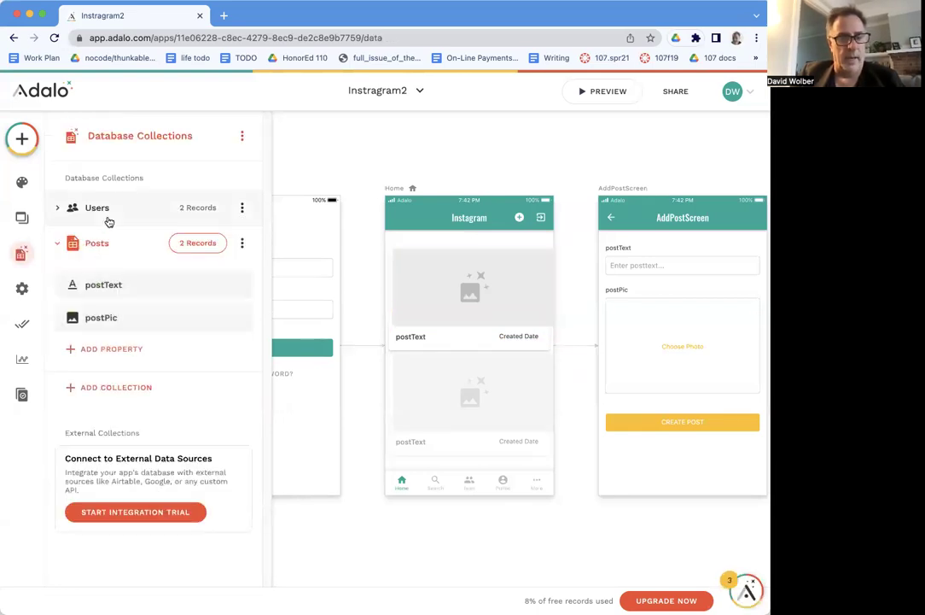
{"action": "left_click", "coordinate": [58, 210]}
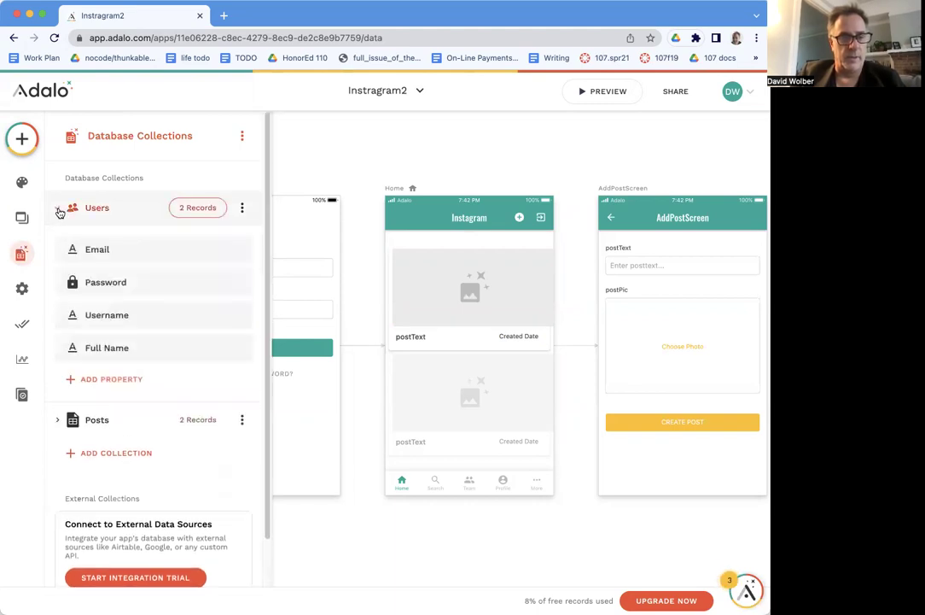
{"action": "left_click", "coordinate": [117, 379]}
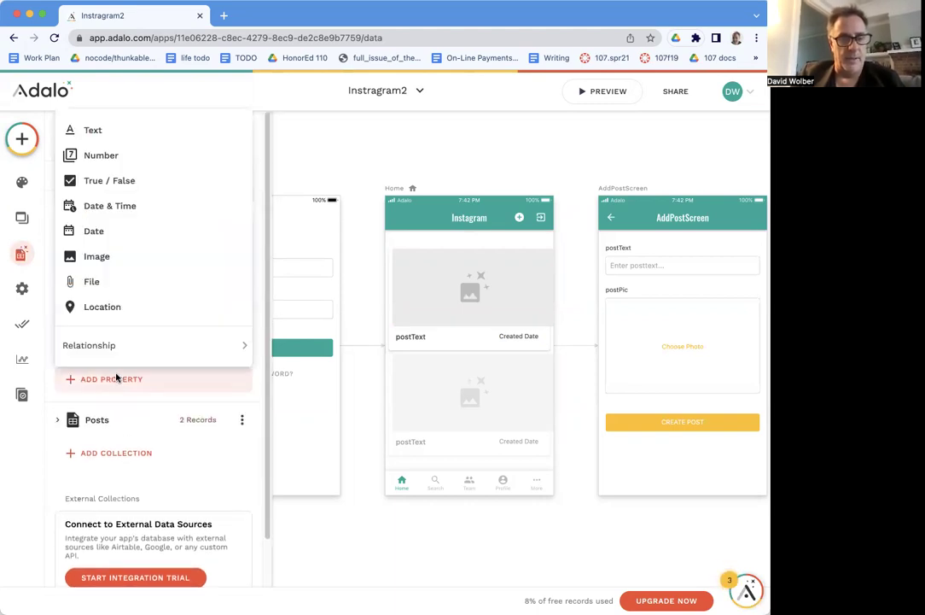
{"action": "left_click", "coordinate": [97, 262]}
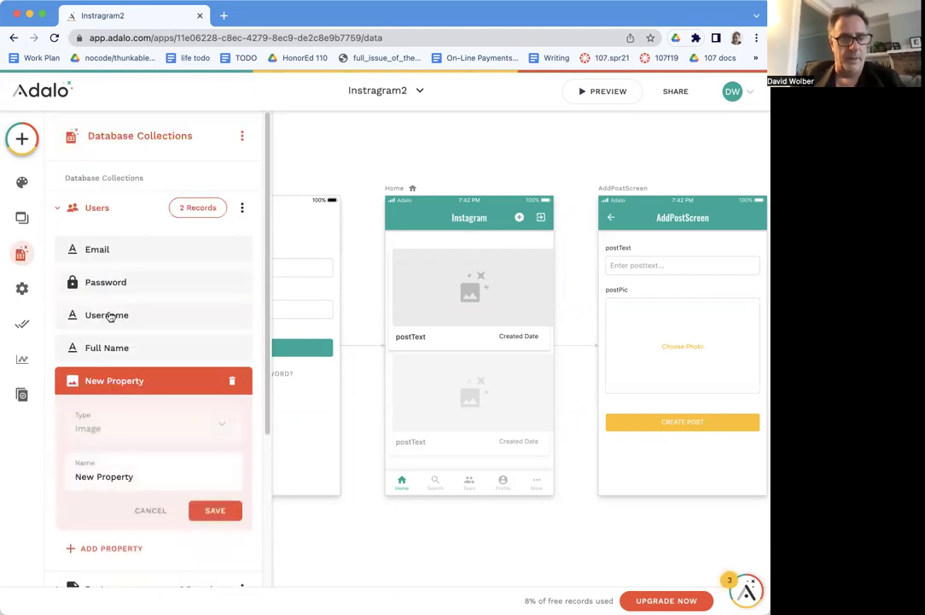
{"action": "triple_click", "coordinate": [126, 475]}
{"action": "type", "text": "ProfilePic"}
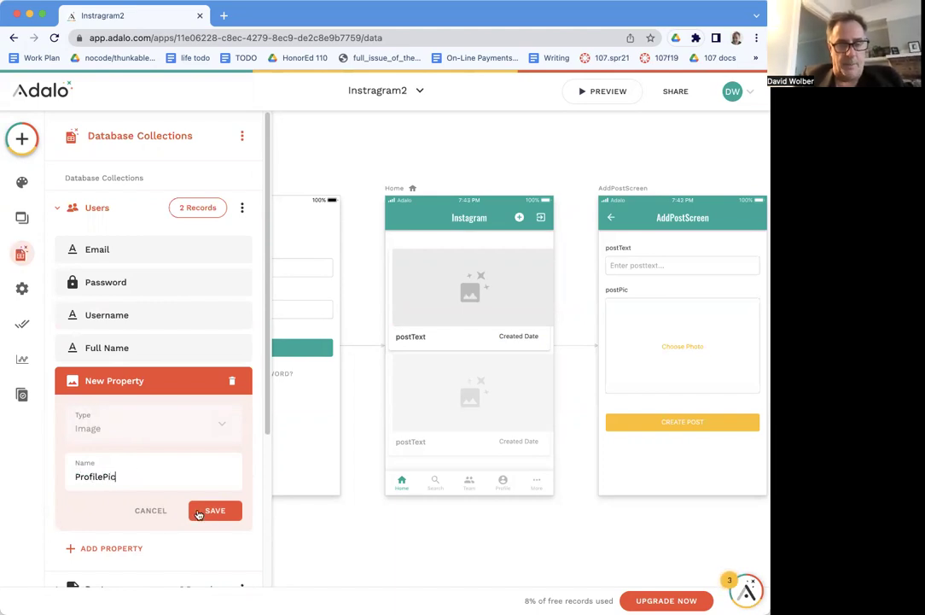
{"action": "left_click", "coordinate": [197, 513]}
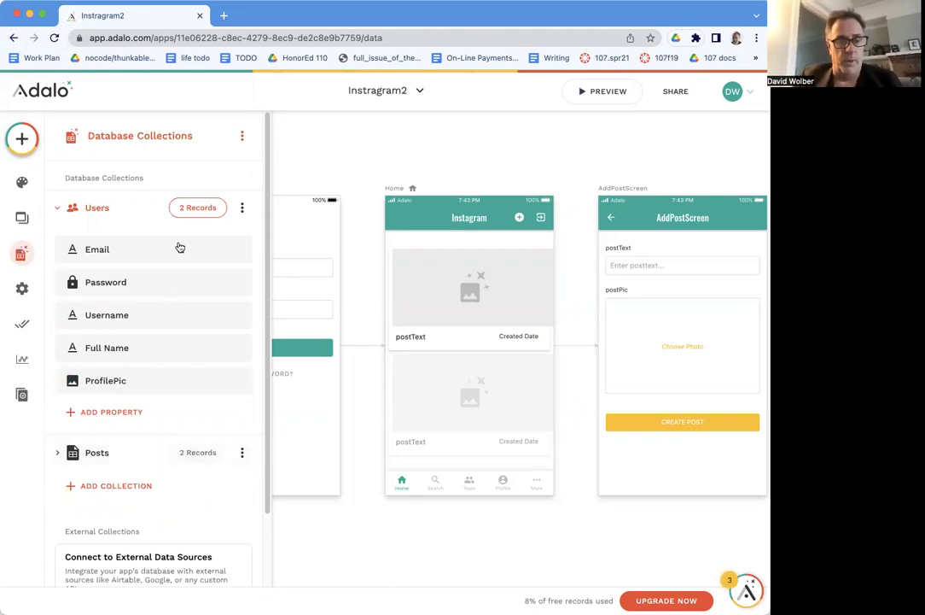
Upload a portrait as the ProfilePic of the first record in the Users collection and save it.
{"action": "left_click", "coordinate": [195, 209]}
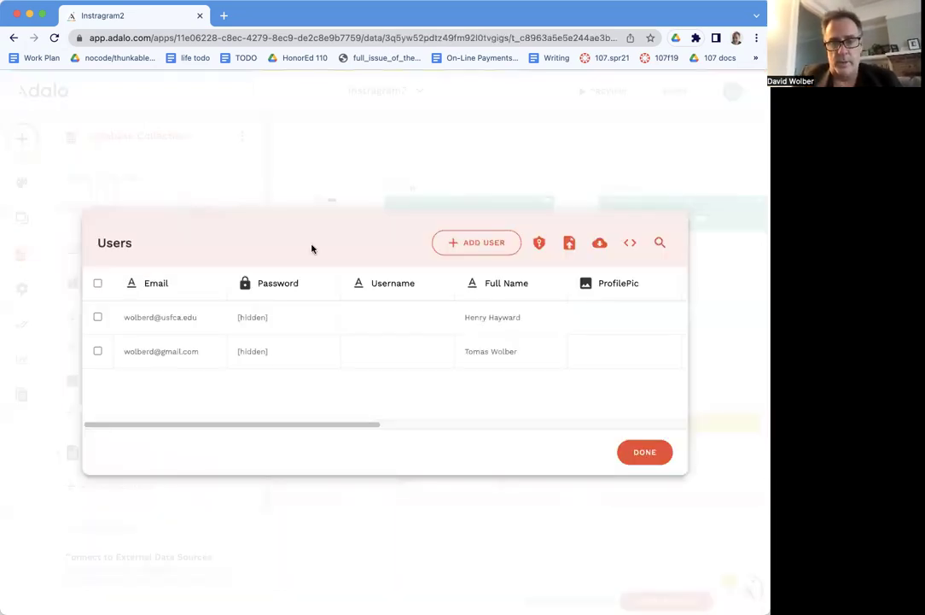
{"action": "left_click_drag", "start_coordinate": [372, 429], "coordinate": [413, 435]}
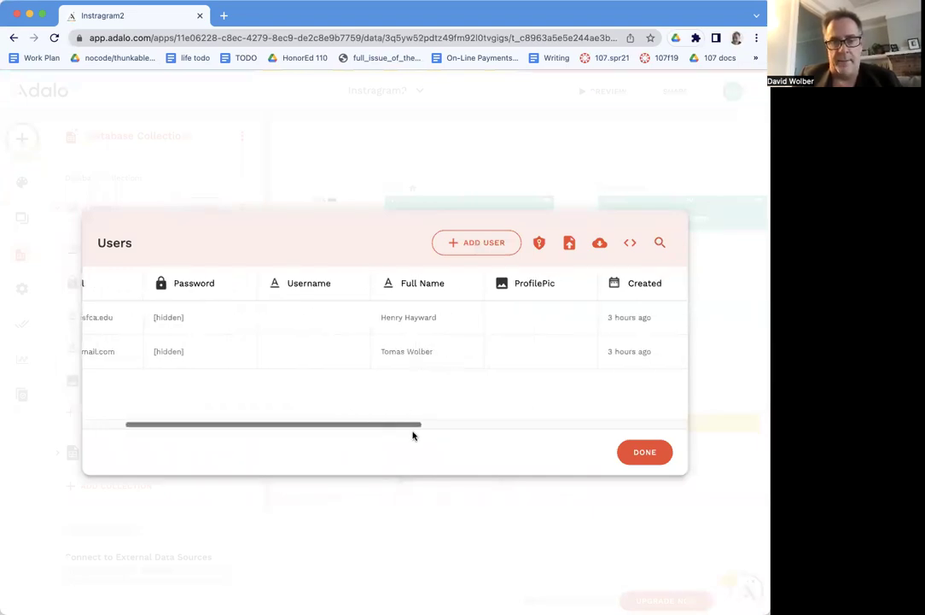
{"action": "left_click", "coordinate": [512, 323]}
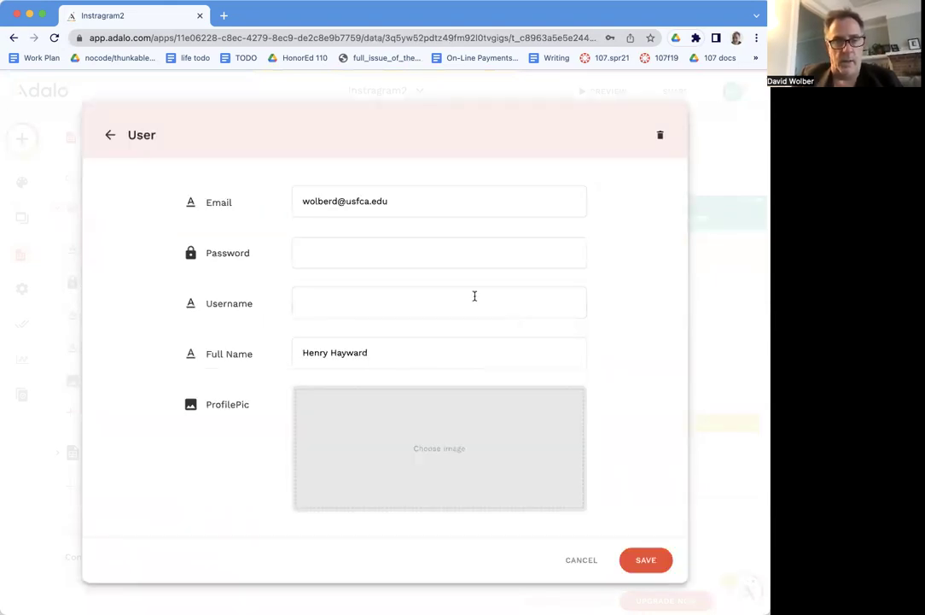
{"action": "left_click", "coordinate": [430, 451]}
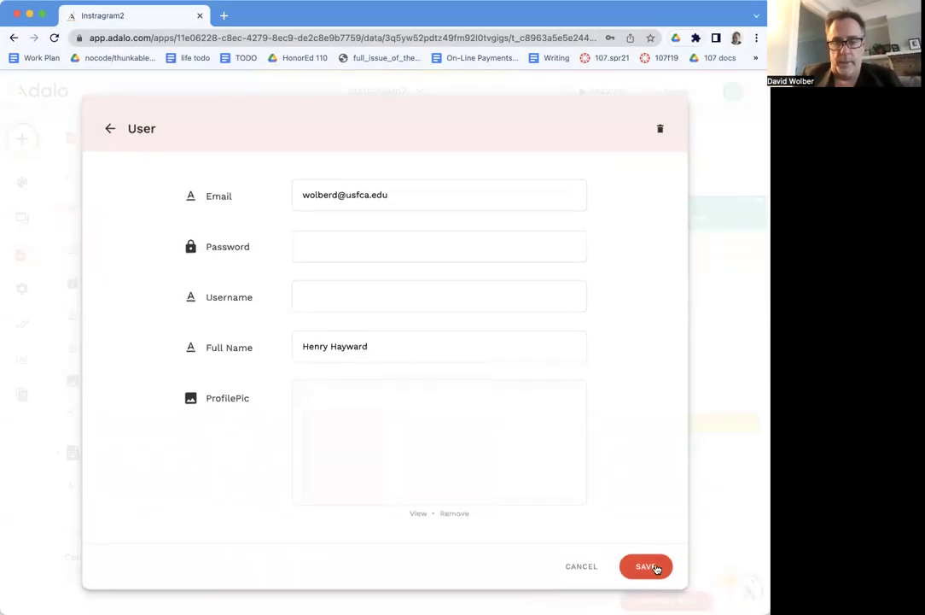
{"action": "left_click", "coordinate": [650, 567]}
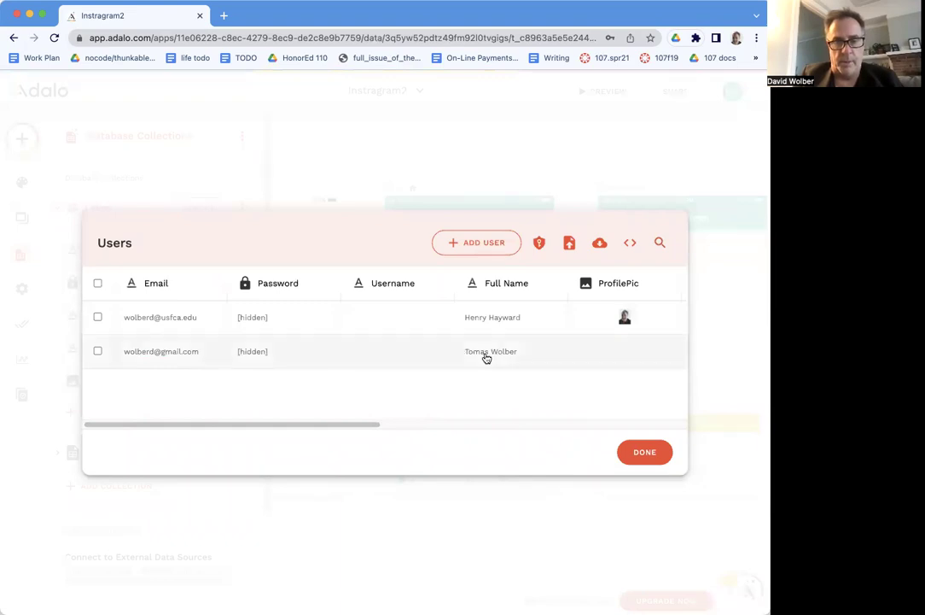
Upload a portrait as the ProfilePic of the second Users record, save it and close the Users records.
{"action": "left_click", "coordinate": [581, 355]}
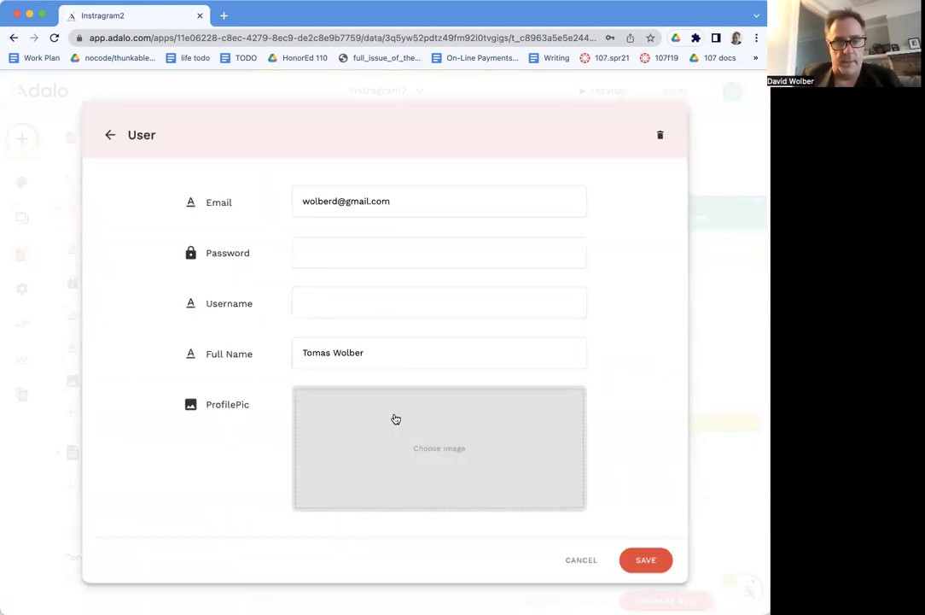
{"action": "left_click", "coordinate": [434, 450]}
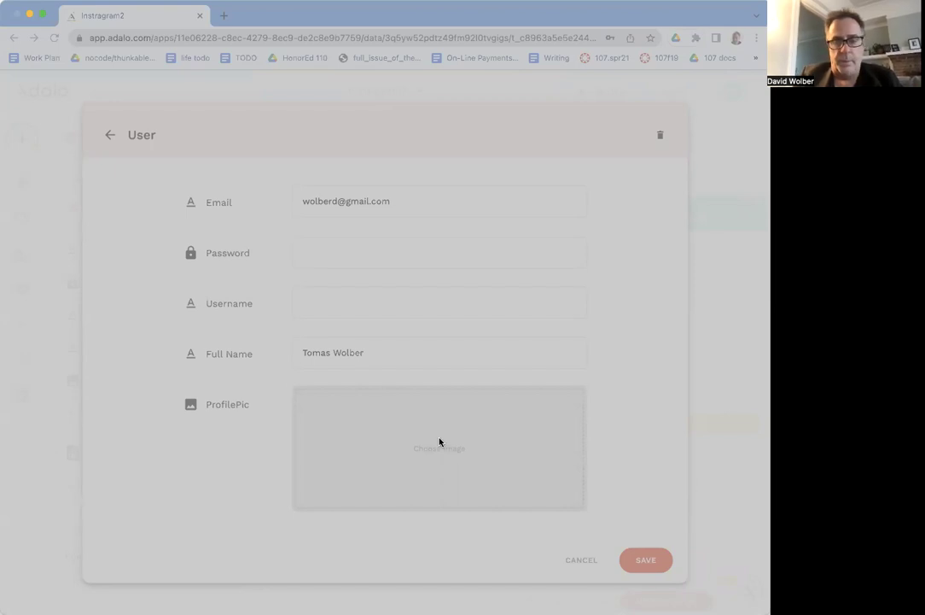
{"action": "left_click", "coordinate": [743, 479]}
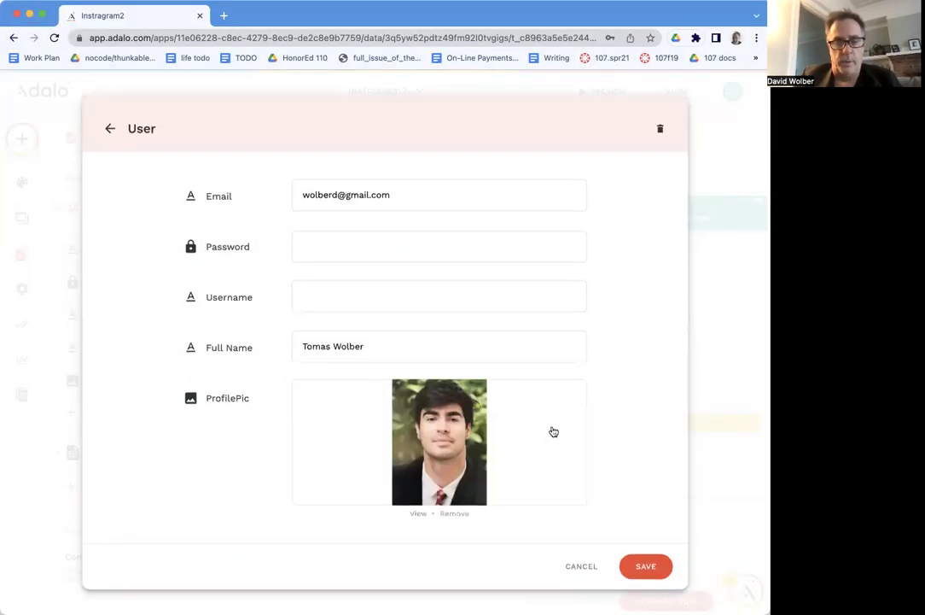
{"action": "left_click", "coordinate": [657, 566]}
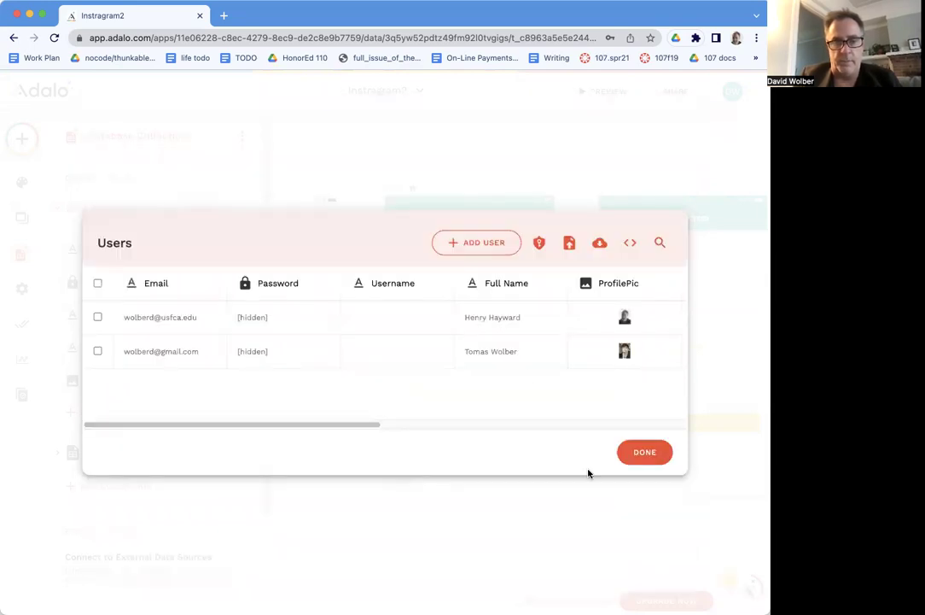
{"action": "left_click", "coordinate": [642, 452]}
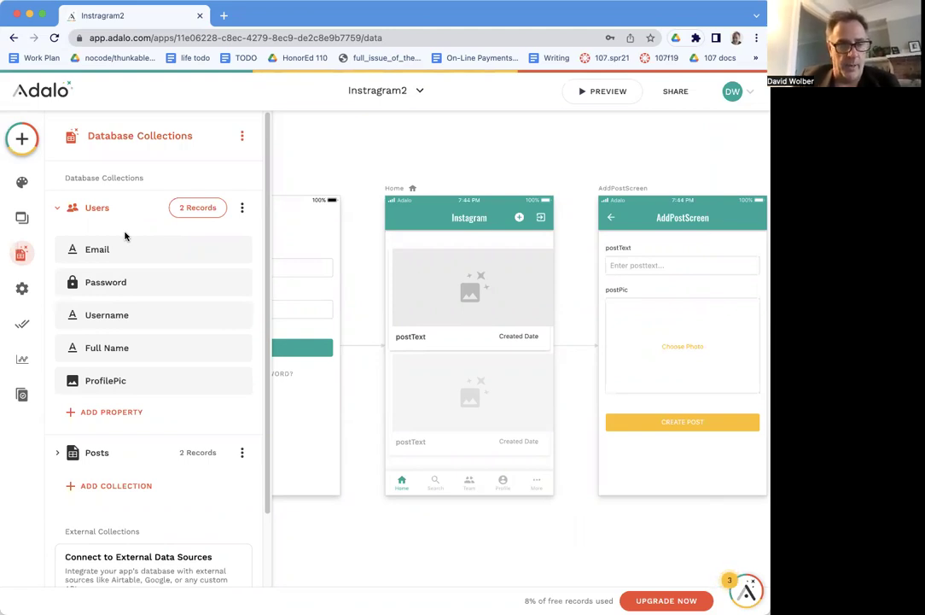
{"action": "left_click", "coordinate": [64, 450]}
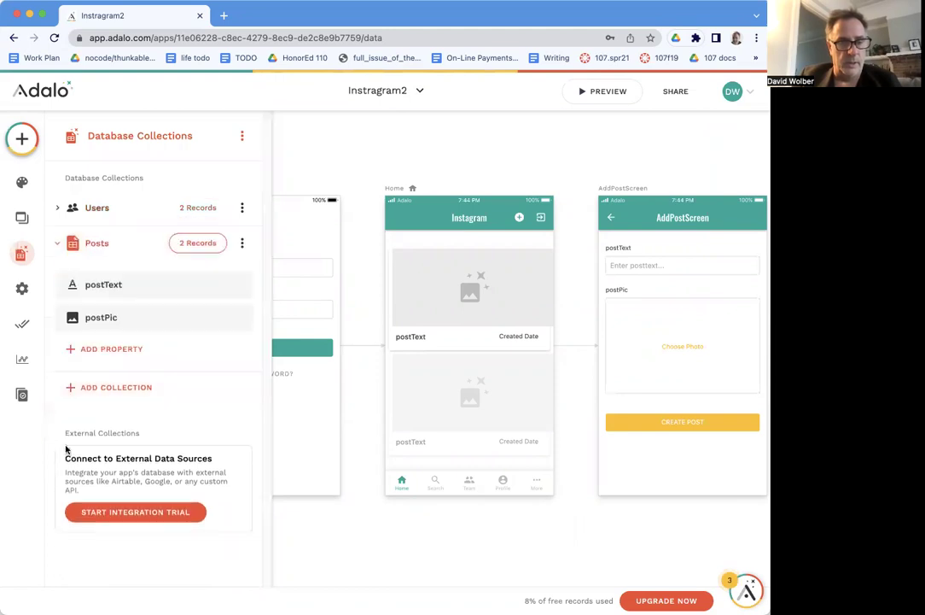
{"action": "left_click", "coordinate": [124, 348]}
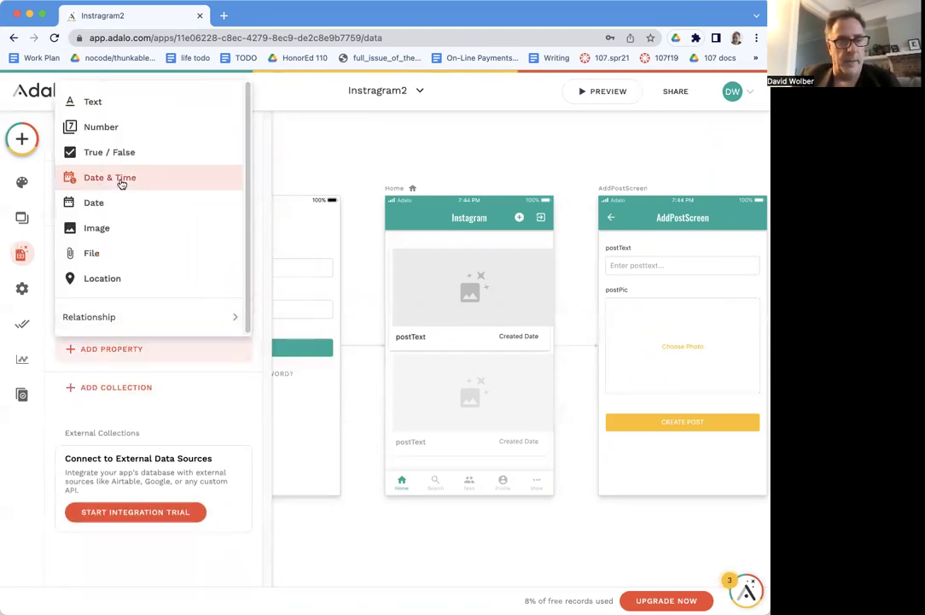
{"action": "left_click", "coordinate": [115, 109]}
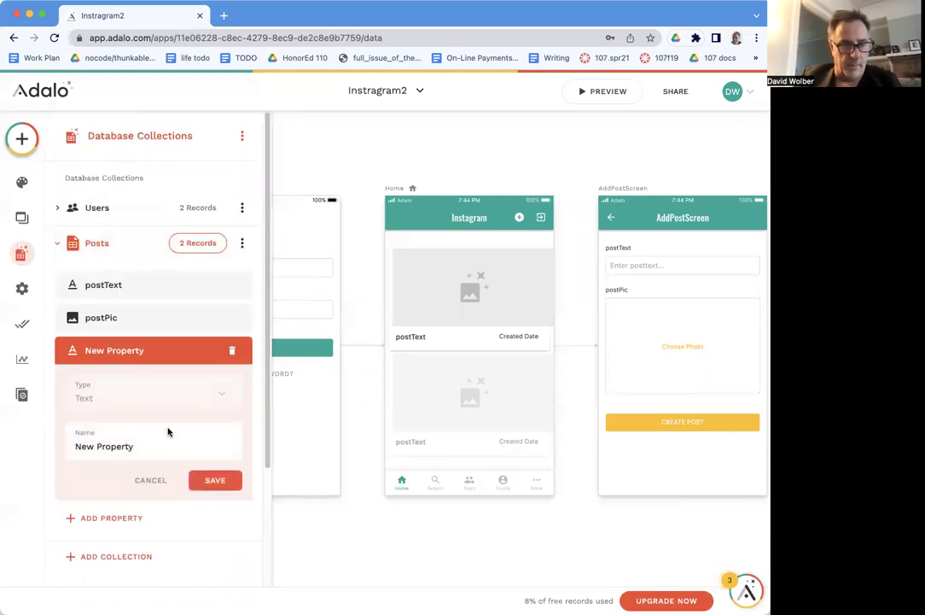
{"action": "left_click", "coordinate": [160, 481]}
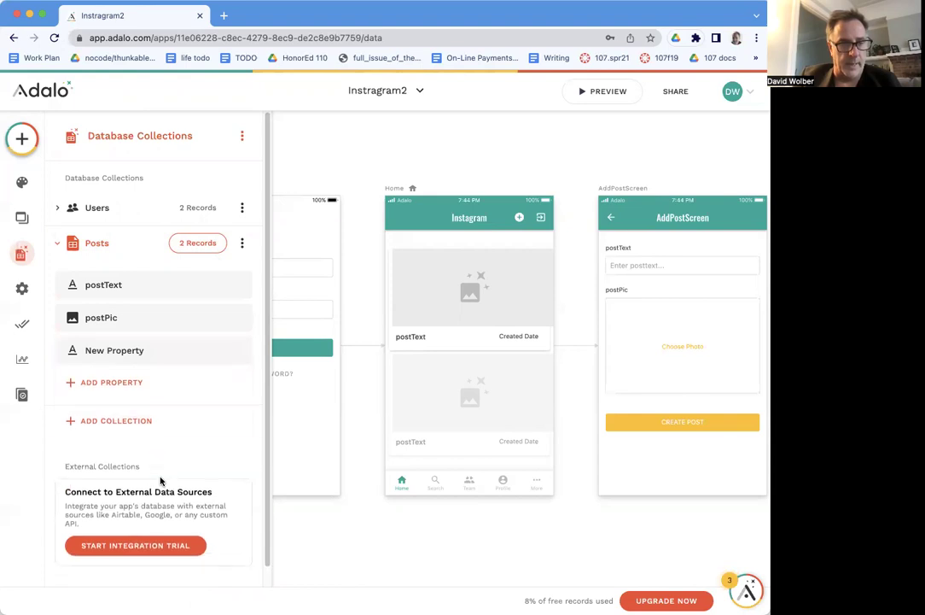
Add a relationship to Users in the Posts collection where a User can have multiple Posts and a Post belongs to one User.
{"action": "left_click", "coordinate": [133, 383]}
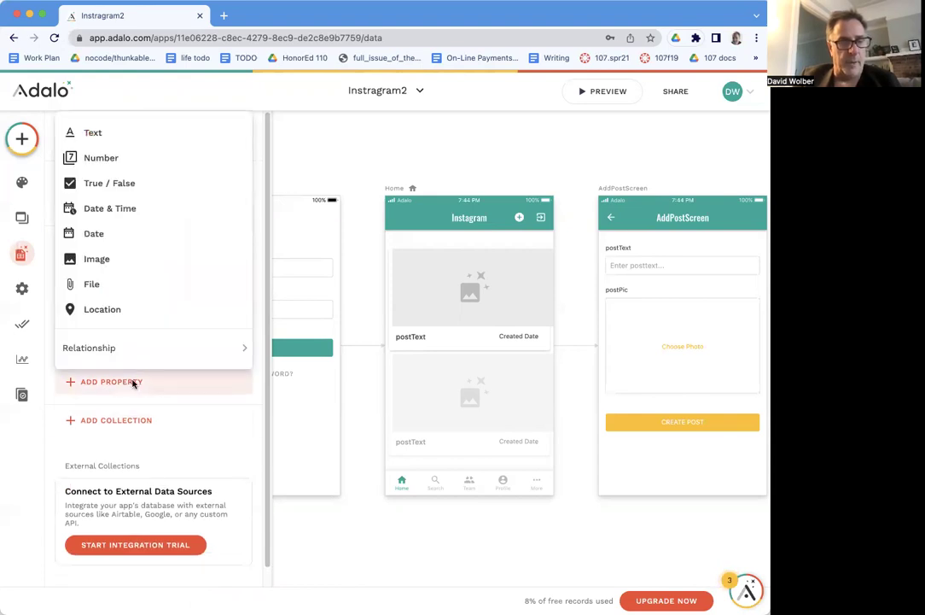
{"action": "mouse_move", "coordinate": [125, 354]}
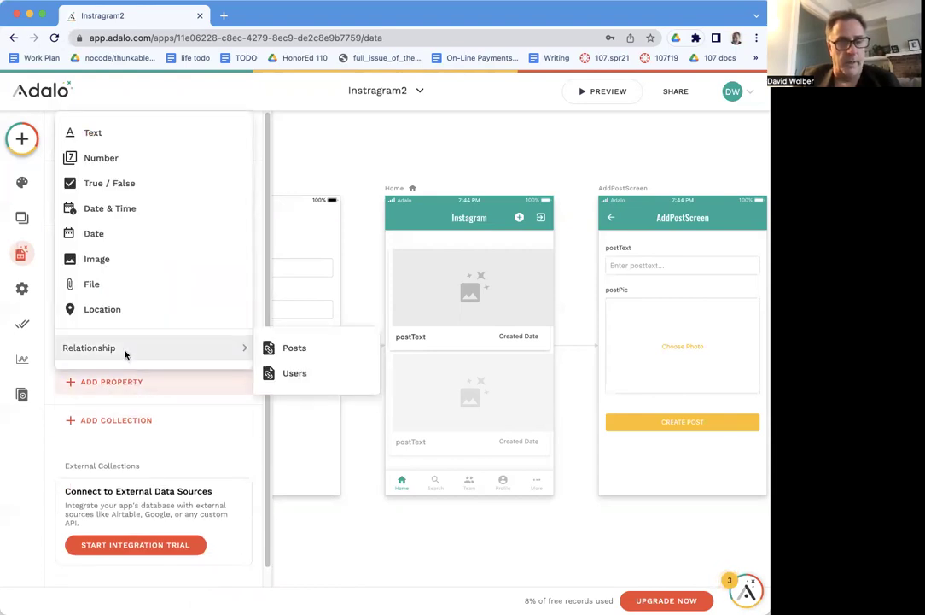
{"action": "left_click", "coordinate": [284, 372]}
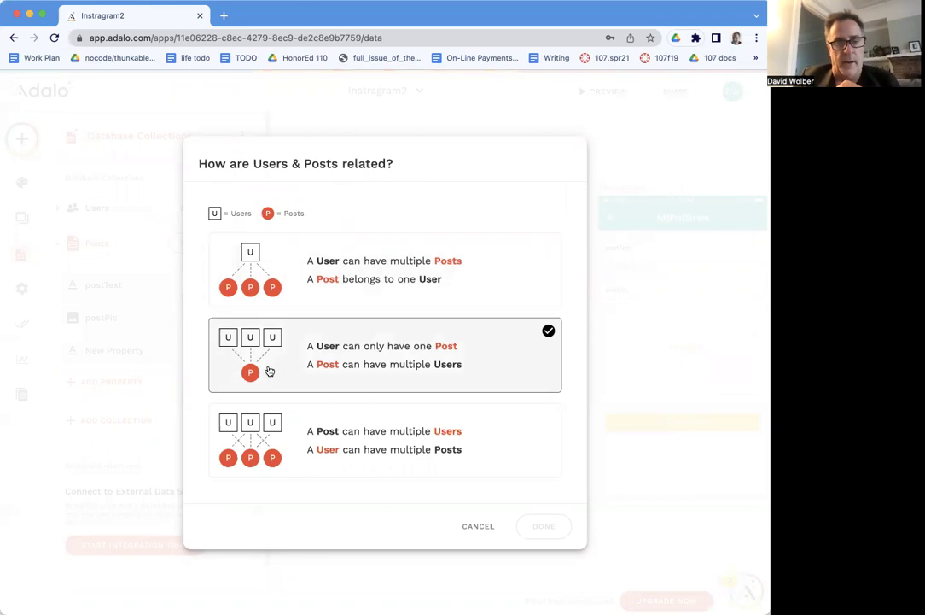
{"action": "left_click", "coordinate": [290, 267]}
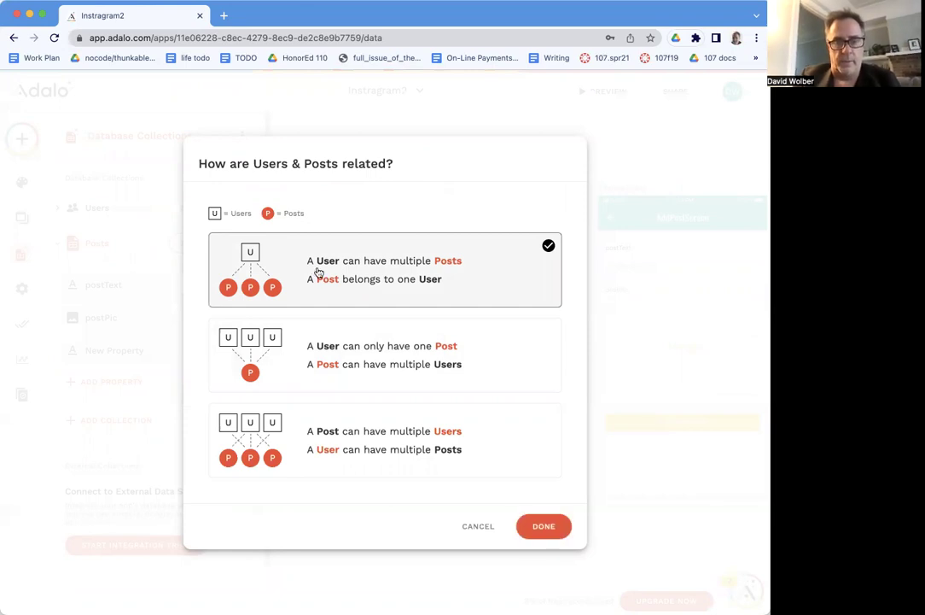
{"action": "left_click", "coordinate": [544, 527]}
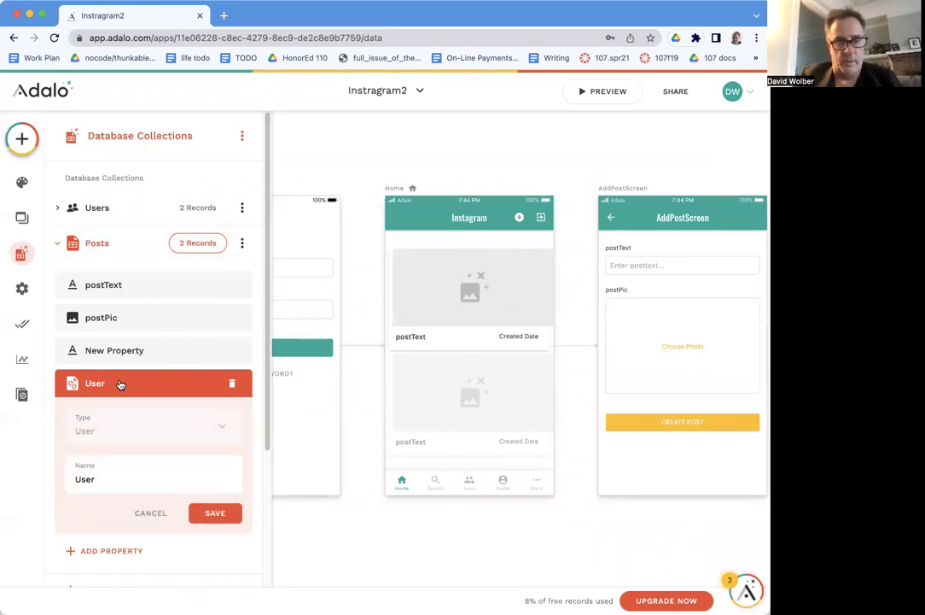
Assign the first listed user to the "Draymond green blocking Lebron" record in the Posts collection and save it.
{"action": "left_click", "coordinate": [192, 246]}
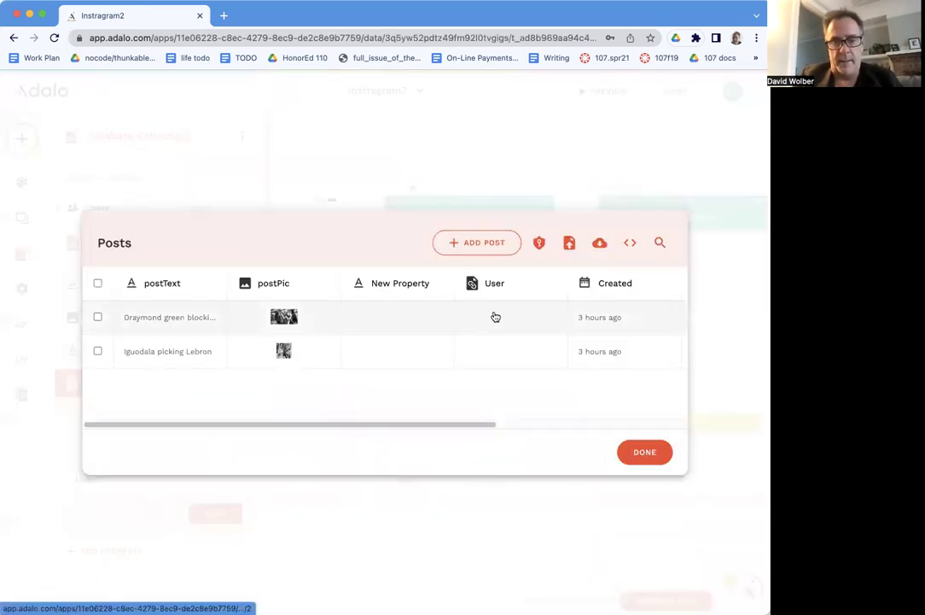
{"action": "left_click", "coordinate": [498, 317]}
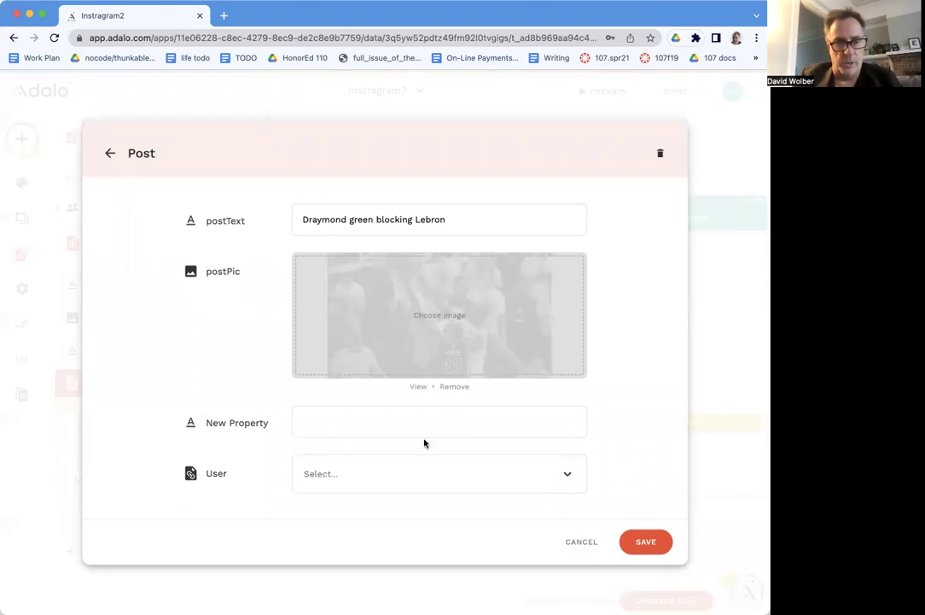
{"action": "left_click", "coordinate": [409, 473]}
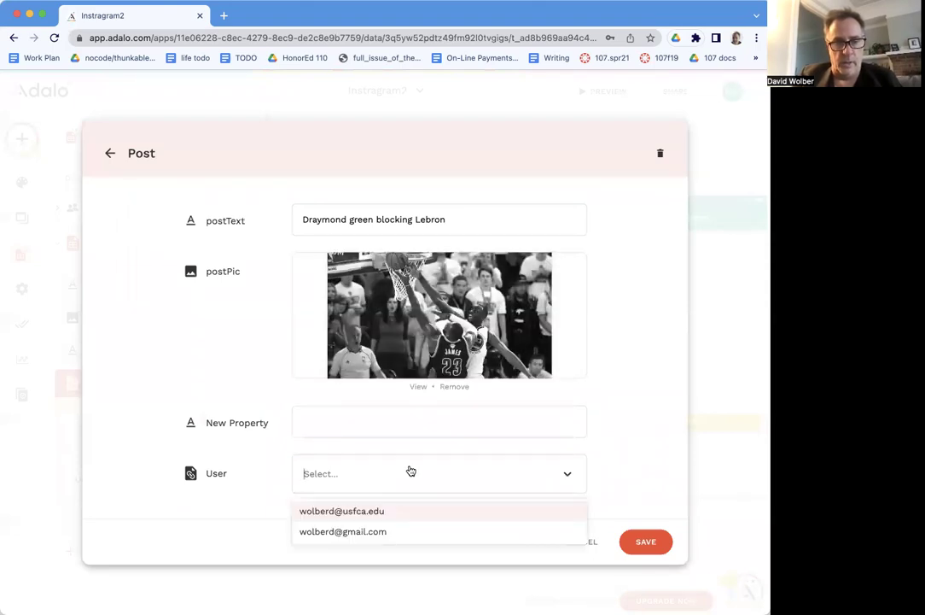
{"action": "left_click", "coordinate": [374, 512]}
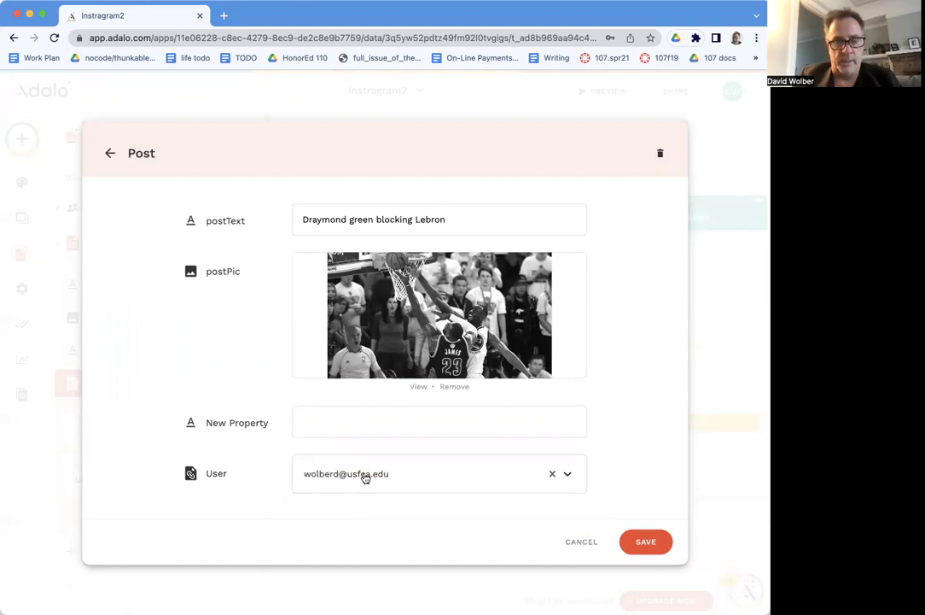
{"action": "left_click", "coordinate": [652, 544]}
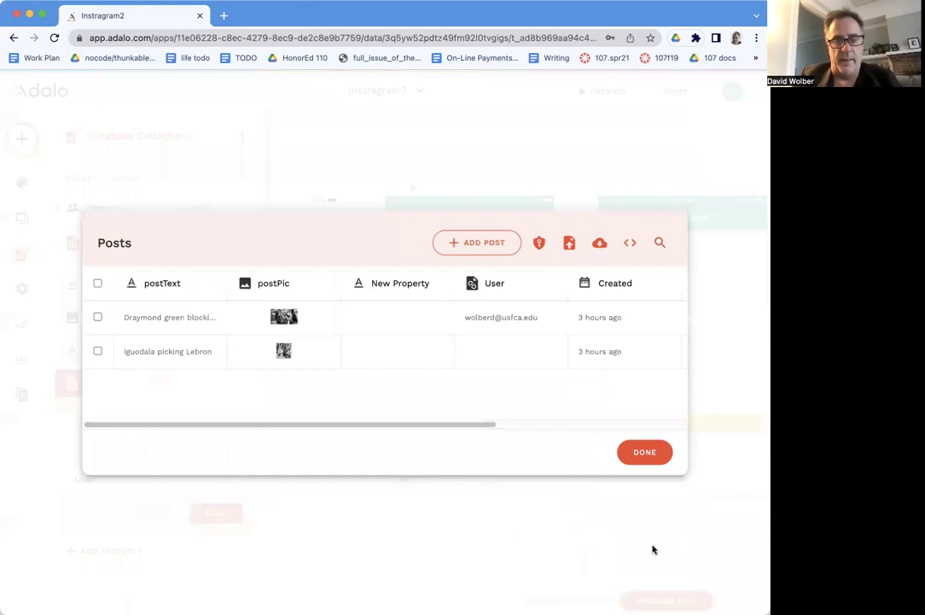
Assign the second listed user to the "Iguodala picking Lebron" post, save it and close the Posts records.
{"action": "left_click", "coordinate": [500, 360]}
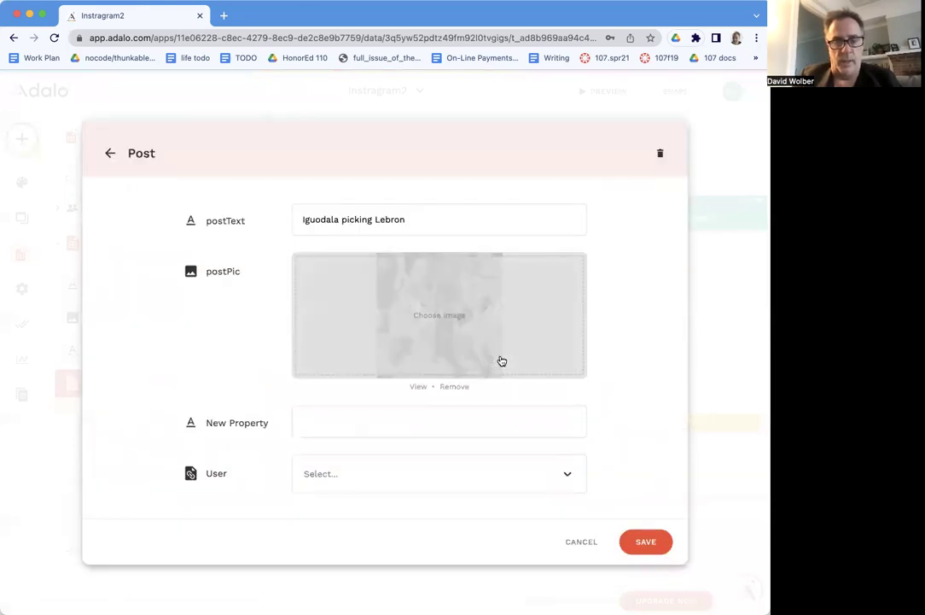
{"action": "left_click", "coordinate": [403, 483]}
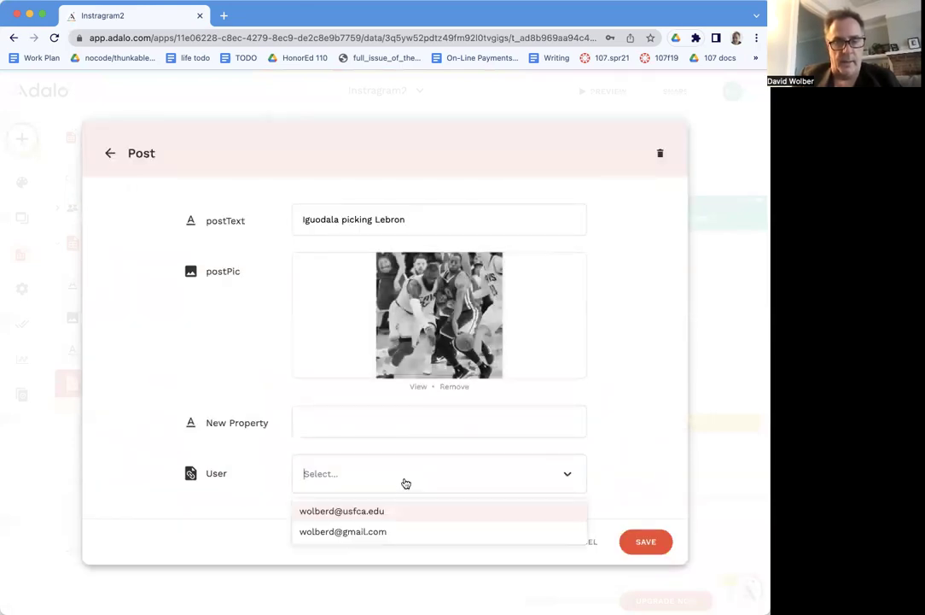
{"action": "left_click", "coordinate": [375, 533]}
{"action": "left_click", "coordinate": [643, 547]}
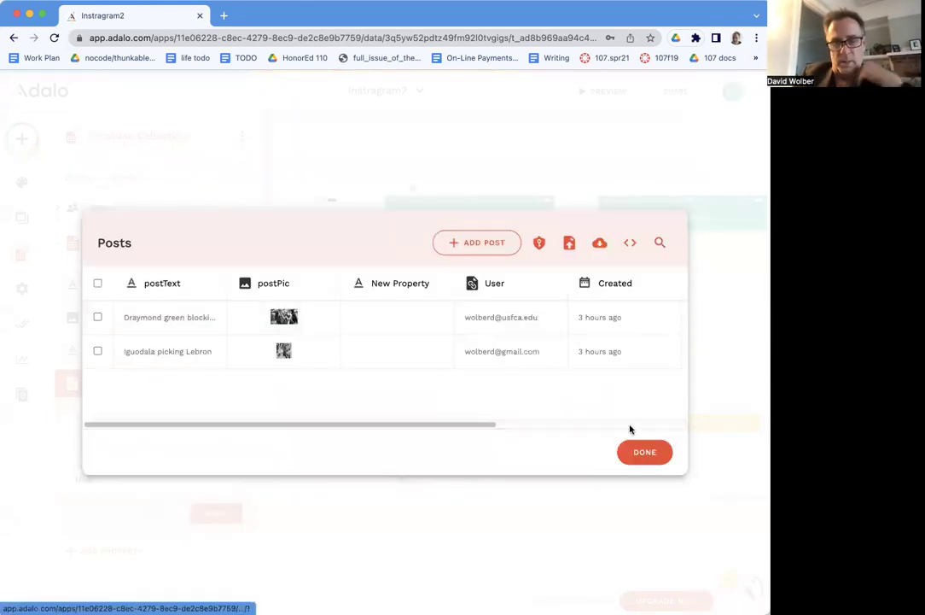
{"action": "left_click", "coordinate": [651, 455]}
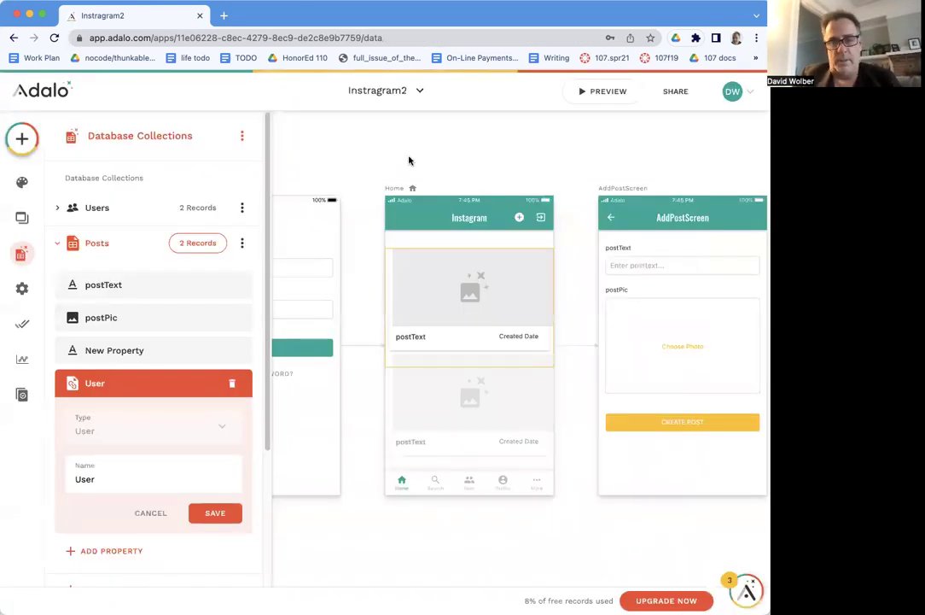
Add User as an automatic field set to Logged In User in the AddPostScreen form.
{"action": "left_click", "coordinate": [681, 270]}
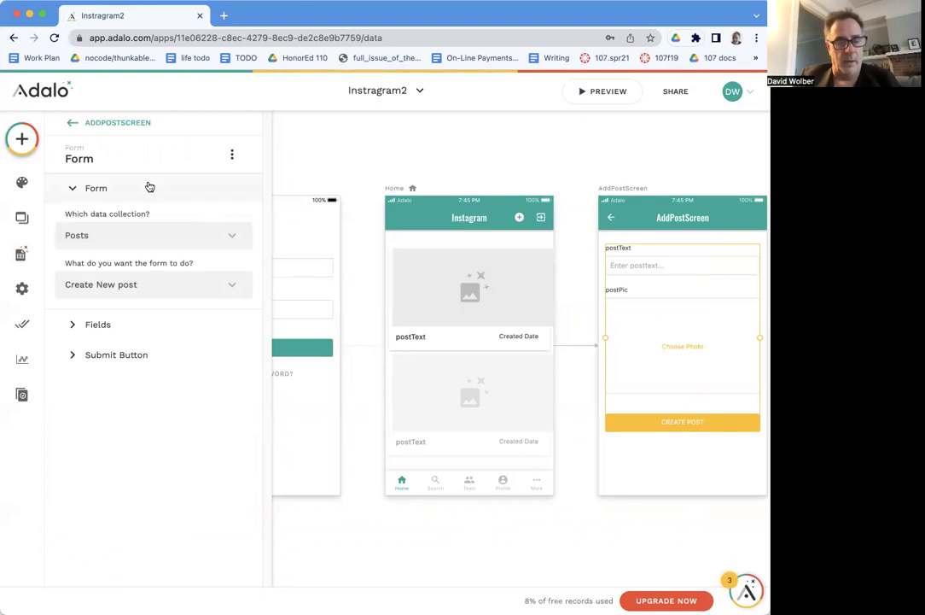
{"action": "left_click", "coordinate": [110, 355]}
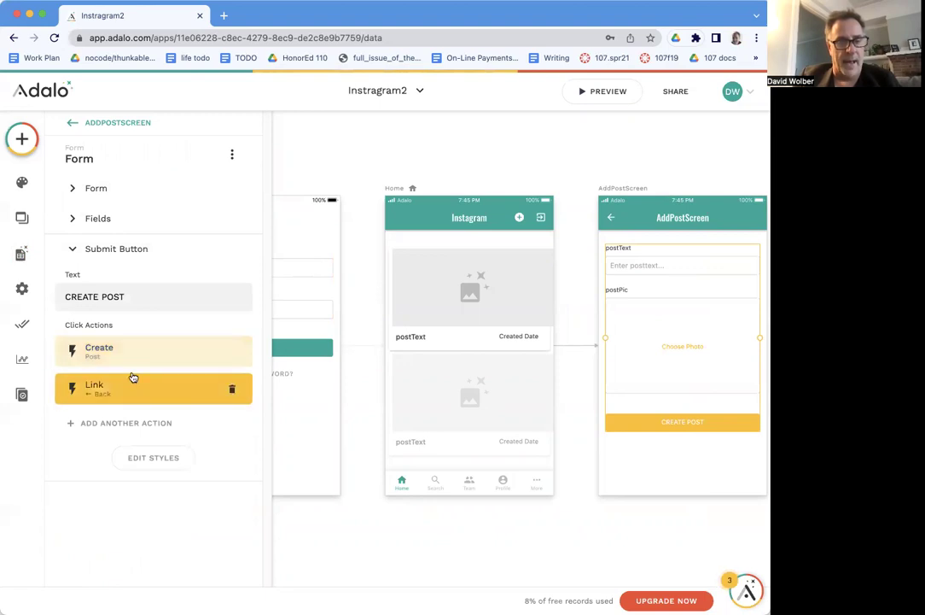
{"action": "left_click", "coordinate": [97, 219]}
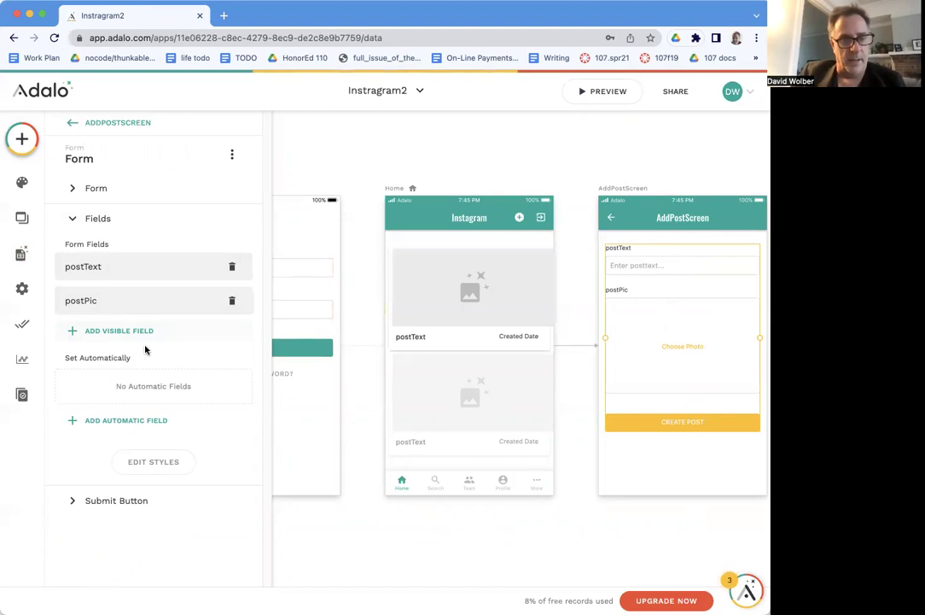
{"action": "left_click", "coordinate": [131, 421]}
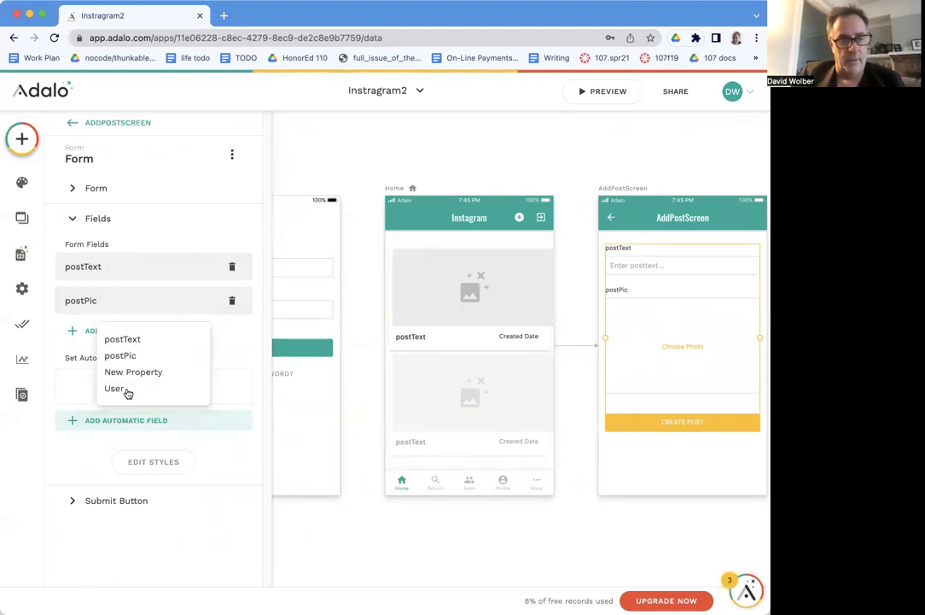
{"action": "left_click", "coordinate": [123, 389]}
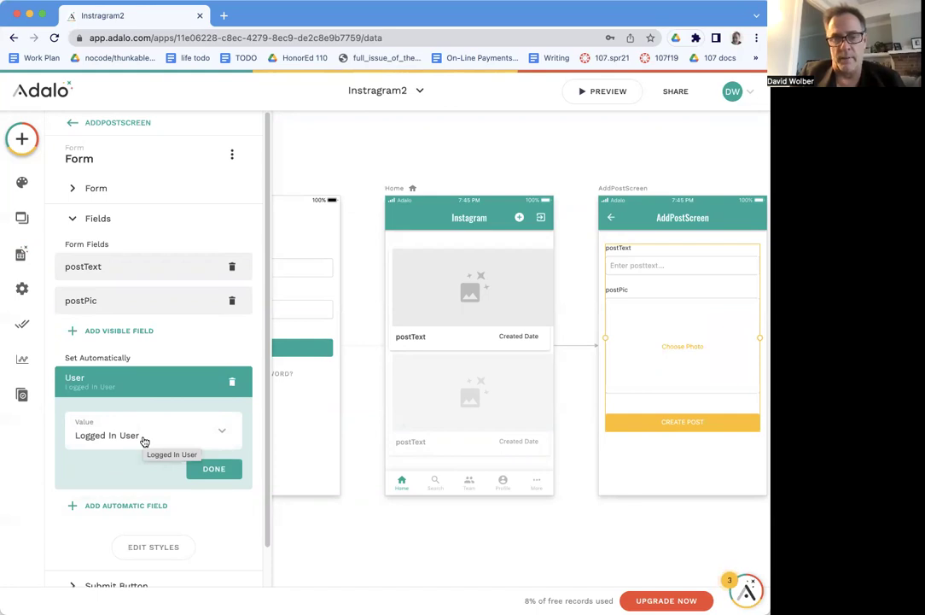
{"action": "left_click", "coordinate": [218, 469]}
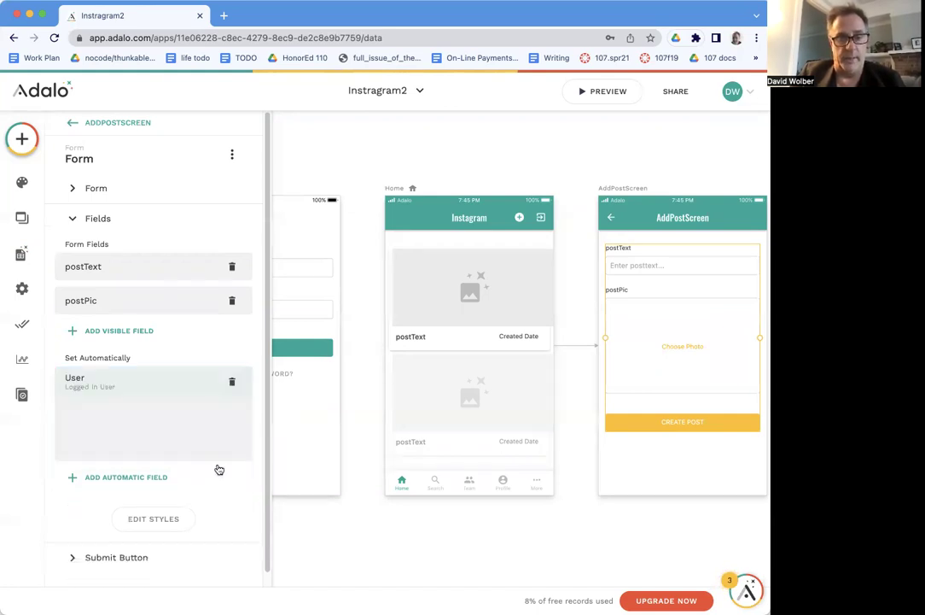
{"action": "left_click", "coordinate": [412, 149]}
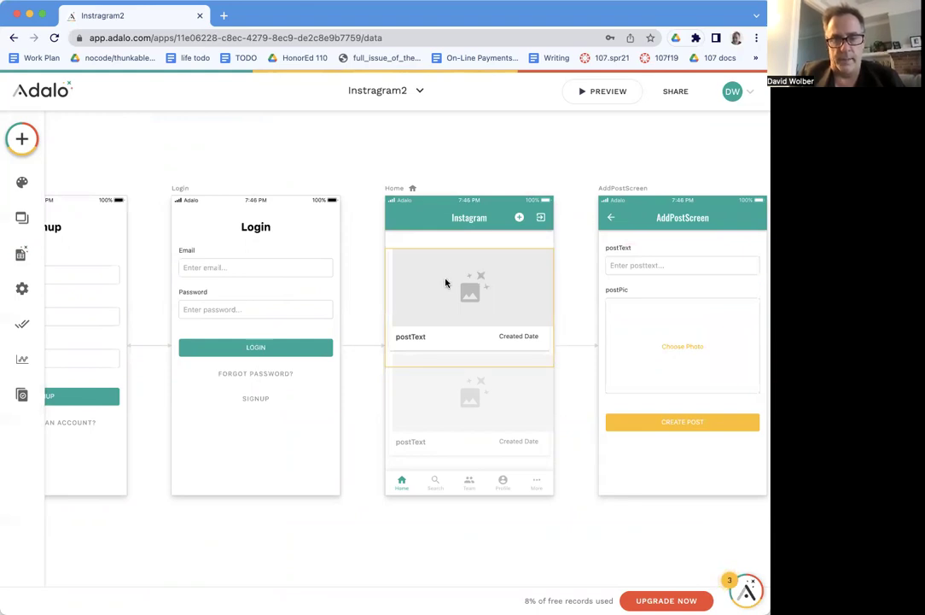
Shrink the post image in the Home screen's PostList from its upper corner, leaving a strip of space above it.
{"action": "left_click", "coordinate": [445, 282]}
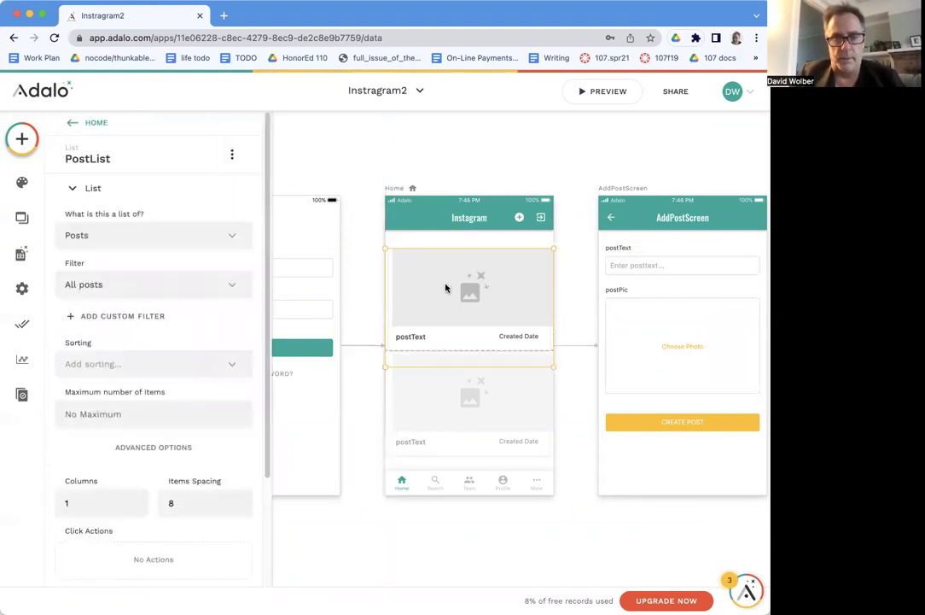
{"action": "left_click", "coordinate": [421, 280]}
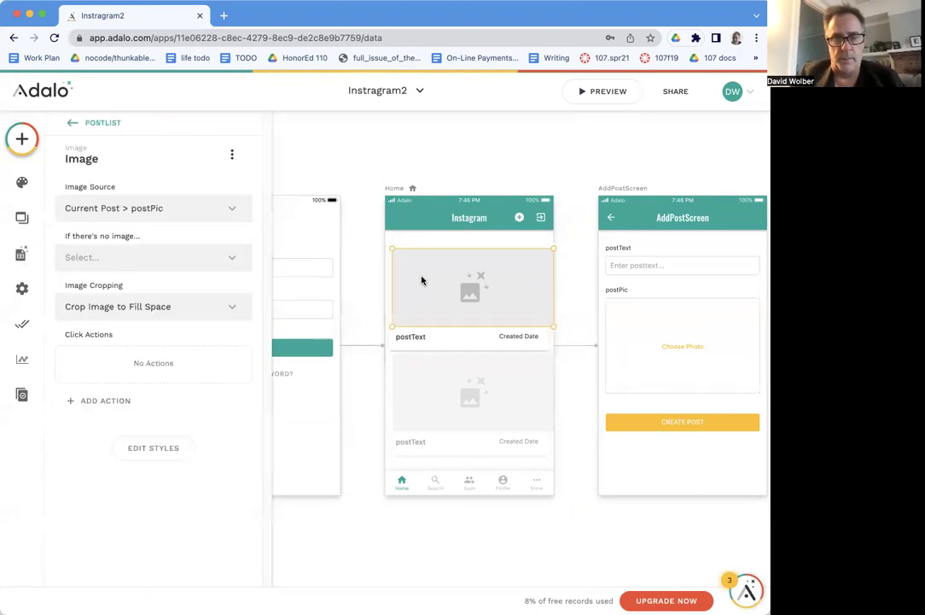
{"action": "left_click_drag", "start_coordinate": [402, 258], "coordinate": [404, 259]}
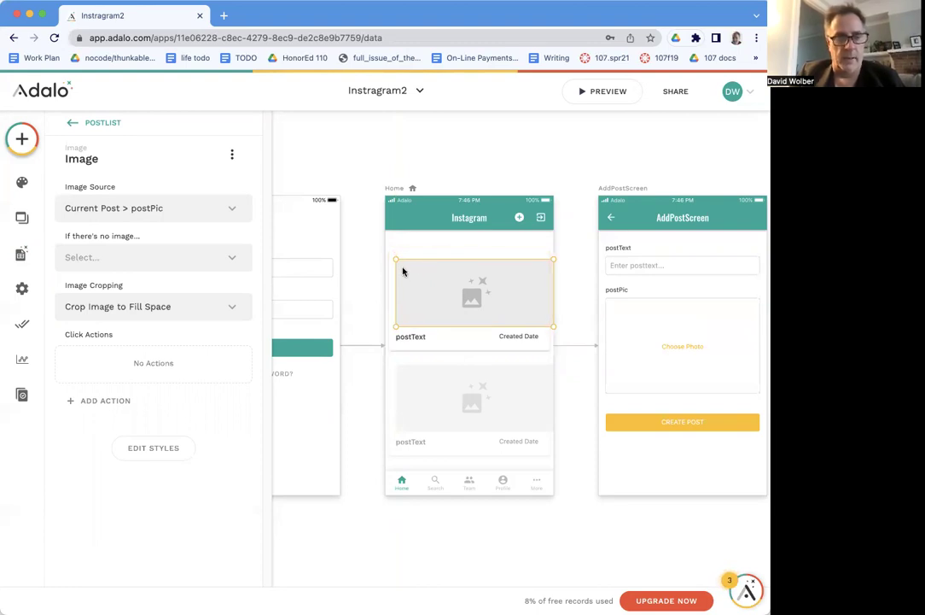
Add a Text component to the PostList and place it directly above the post image.
{"action": "left_click", "coordinate": [467, 252]}
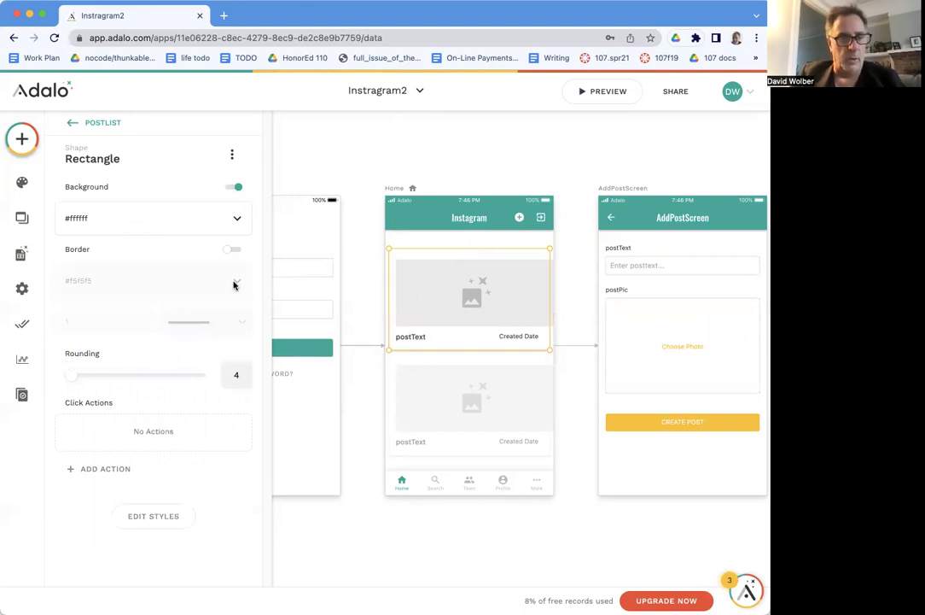
{"action": "left_click", "coordinate": [73, 123]}
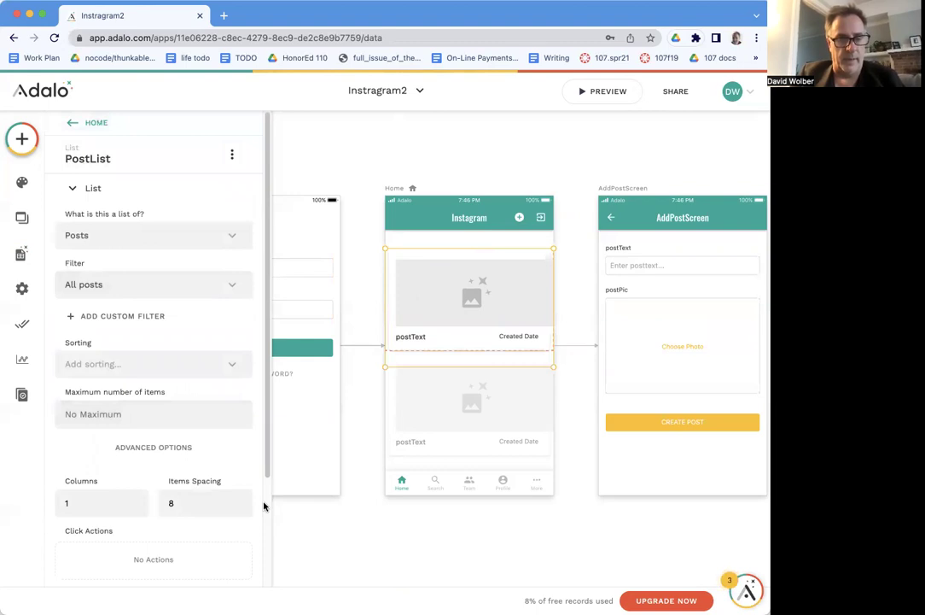
{"action": "scroll", "coordinate": [265, 504], "scroll_direction": "down", "scroll_amount": 3}
{"action": "left_click", "coordinate": [130, 502]}
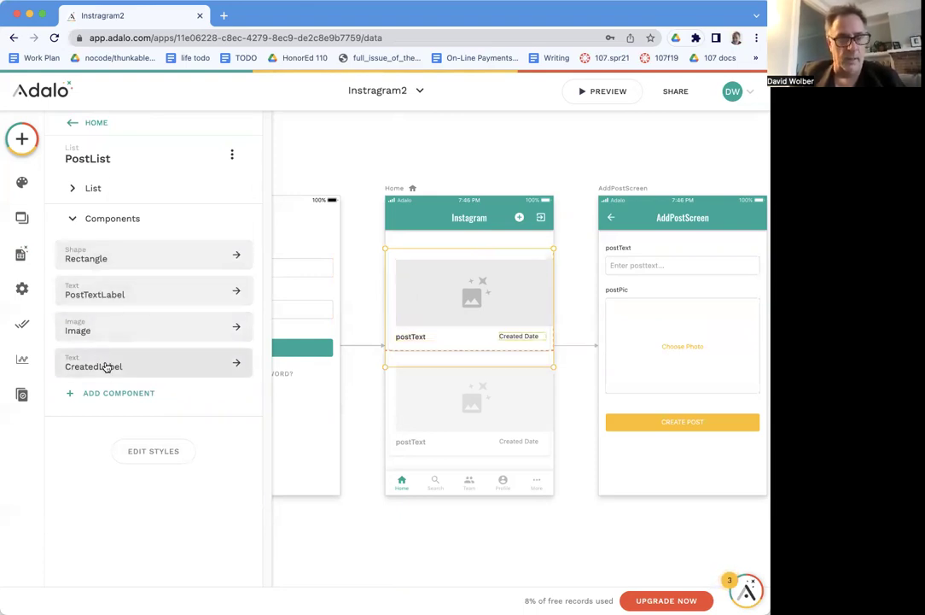
{"action": "left_click", "coordinate": [110, 392]}
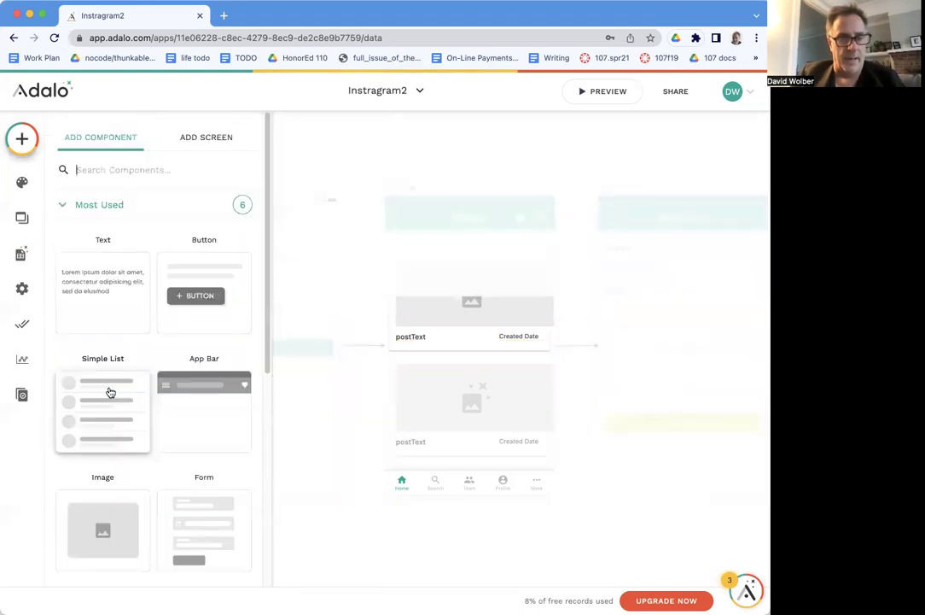
{"action": "left_click_drag", "start_coordinate": [103, 282], "coordinate": [426, 261]}
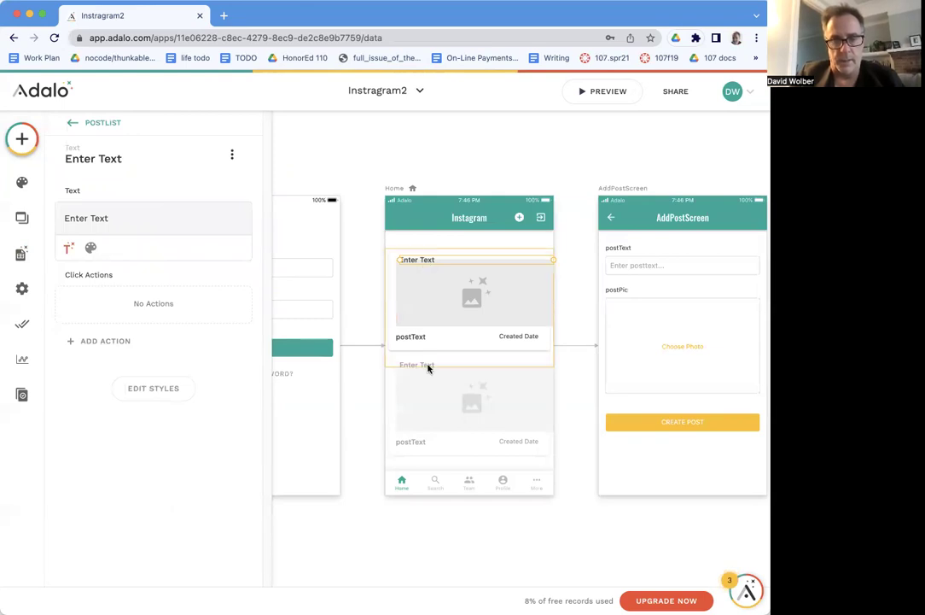
{"action": "left_click_drag", "start_coordinate": [421, 256], "coordinate": [421, 253]}
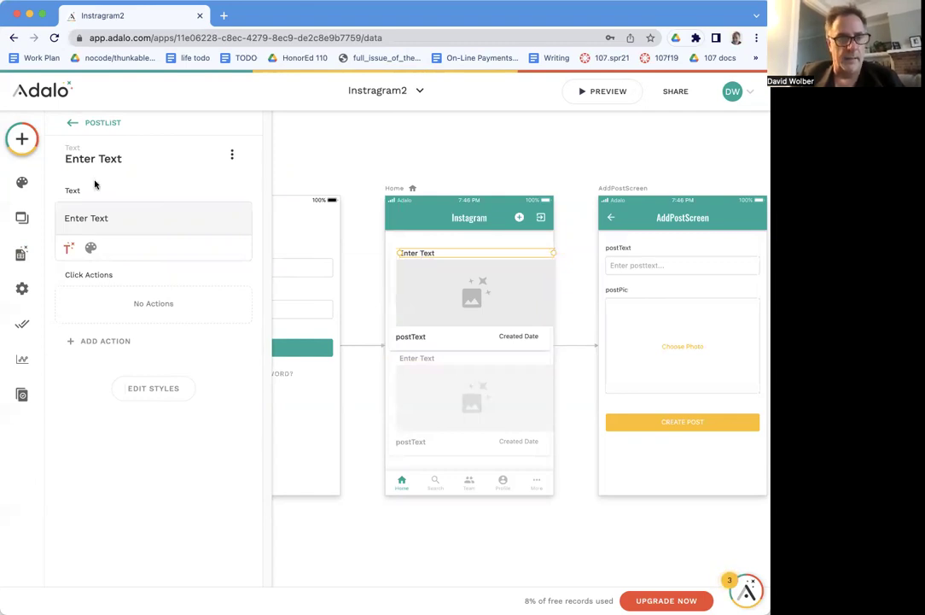
Rename the new text component above the post image as AuthorText.
{"action": "left_click", "coordinate": [126, 158]}
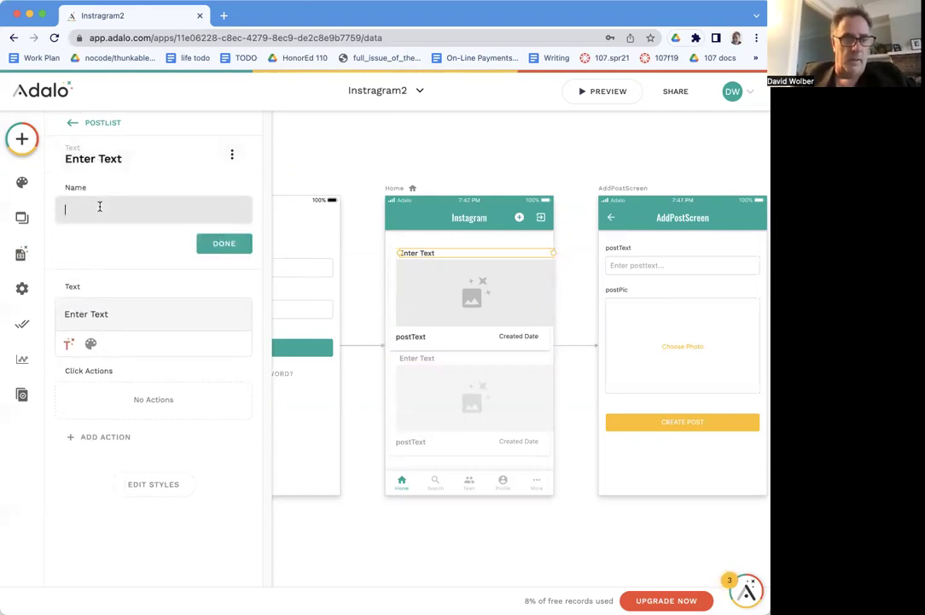
{"action": "type", "text": "AuthorText"}
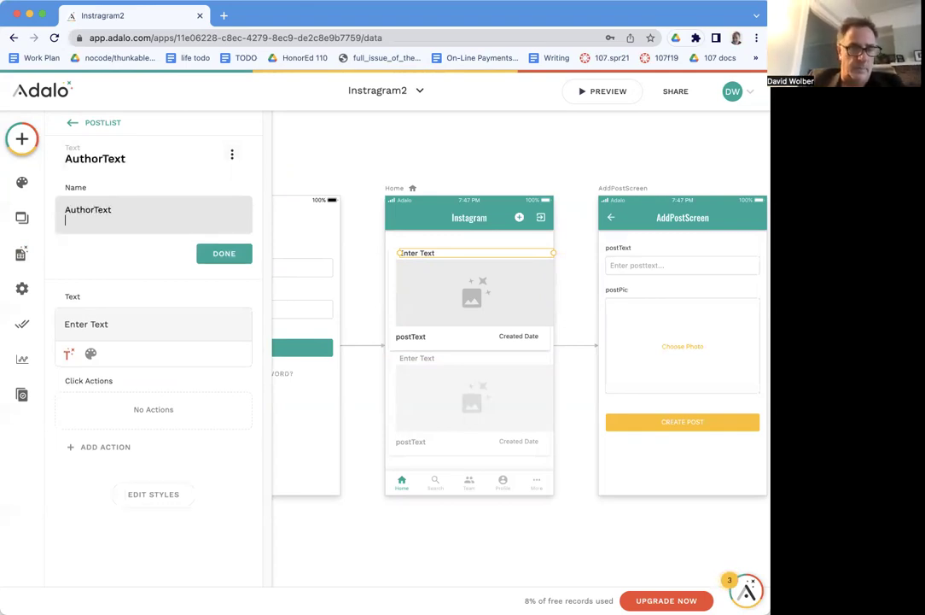
{"action": "left_click", "coordinate": [222, 245]}
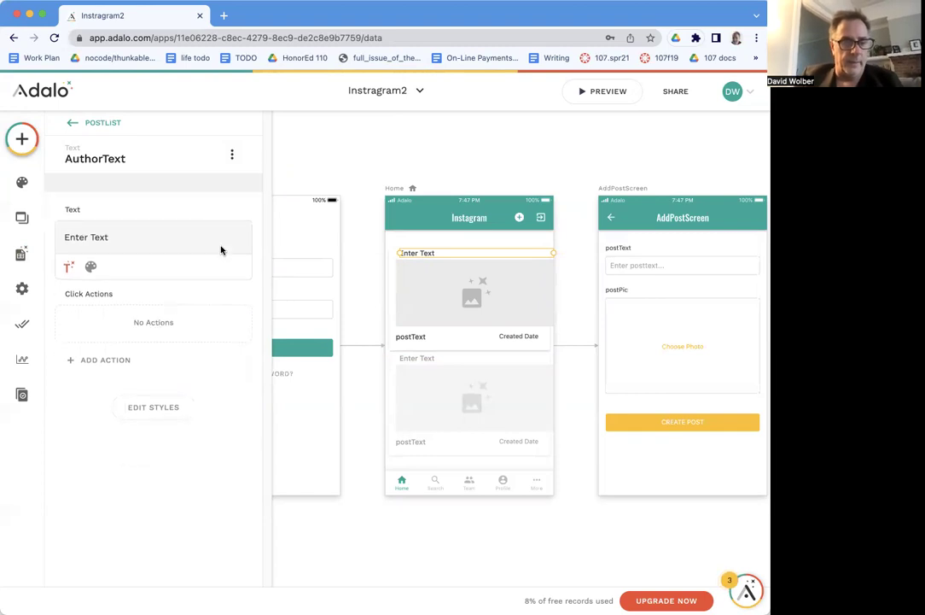
Insert the current post's User Full Name as dynamic text in AuthorText.
{"action": "left_click", "coordinate": [68, 249]}
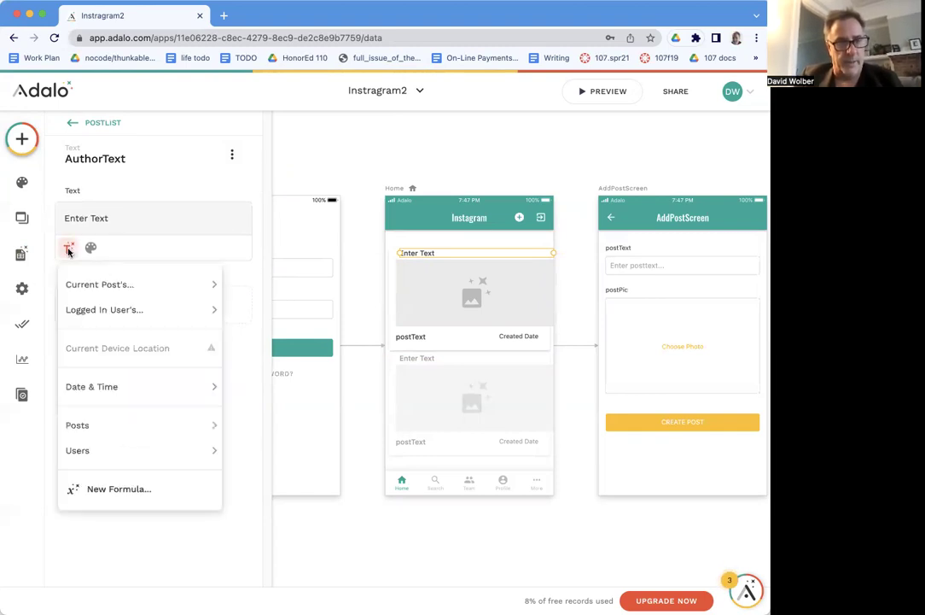
{"action": "mouse_move", "coordinate": [83, 286]}
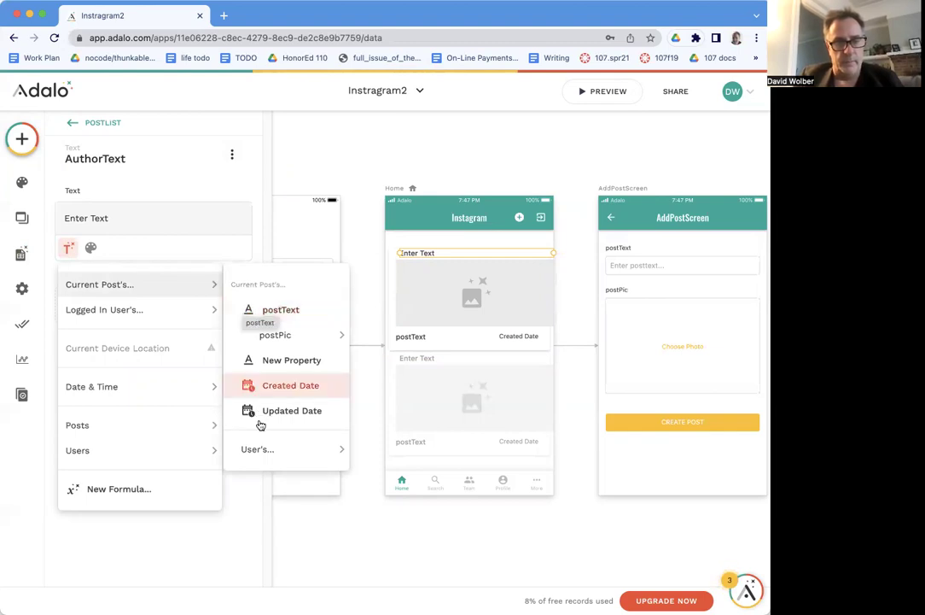
{"action": "mouse_move", "coordinate": [263, 449]}
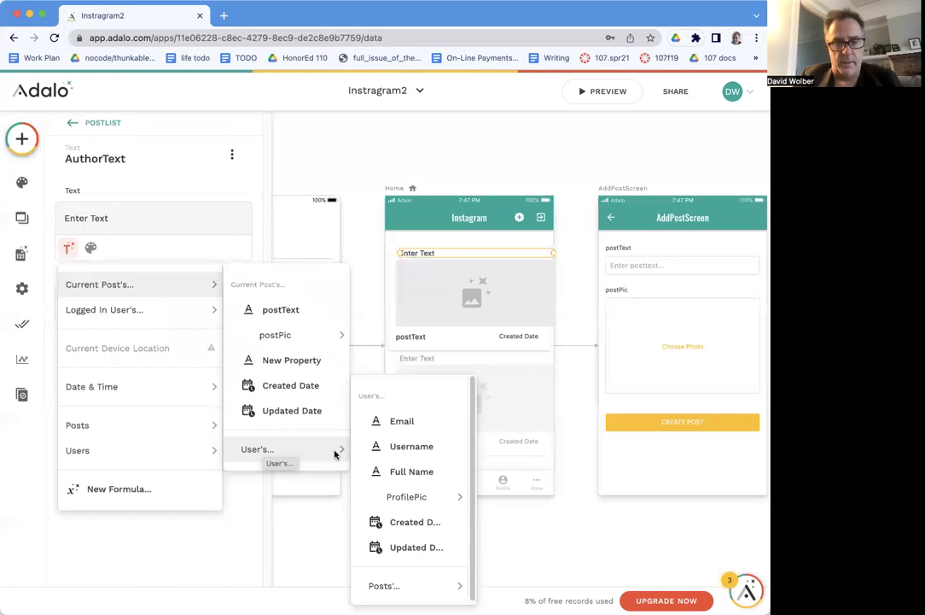
{"action": "left_click", "coordinate": [396, 470]}
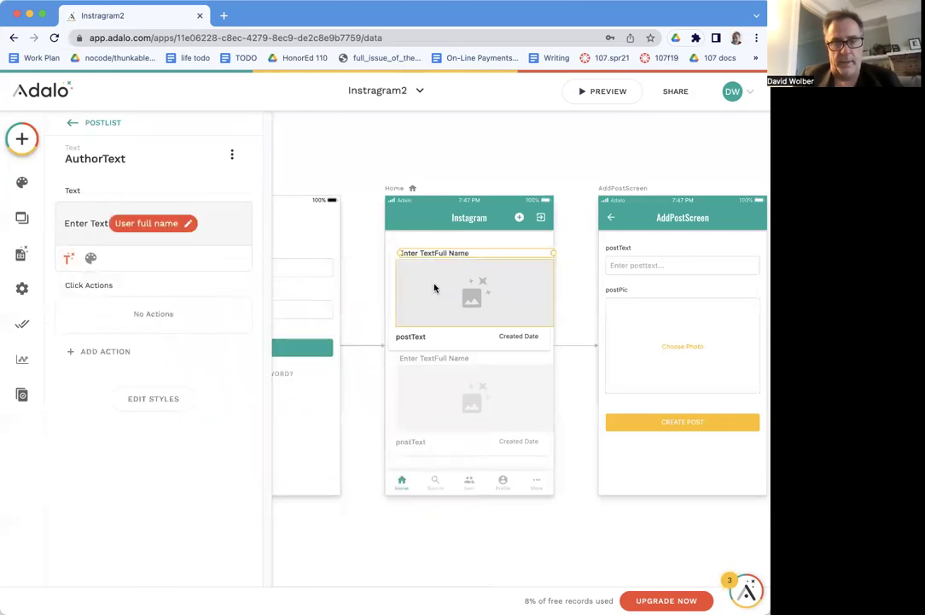
Delete the placeholder "Enter Text" from AuthorText, keeping only the User full name value.
{"action": "double_click", "coordinate": [435, 253]}
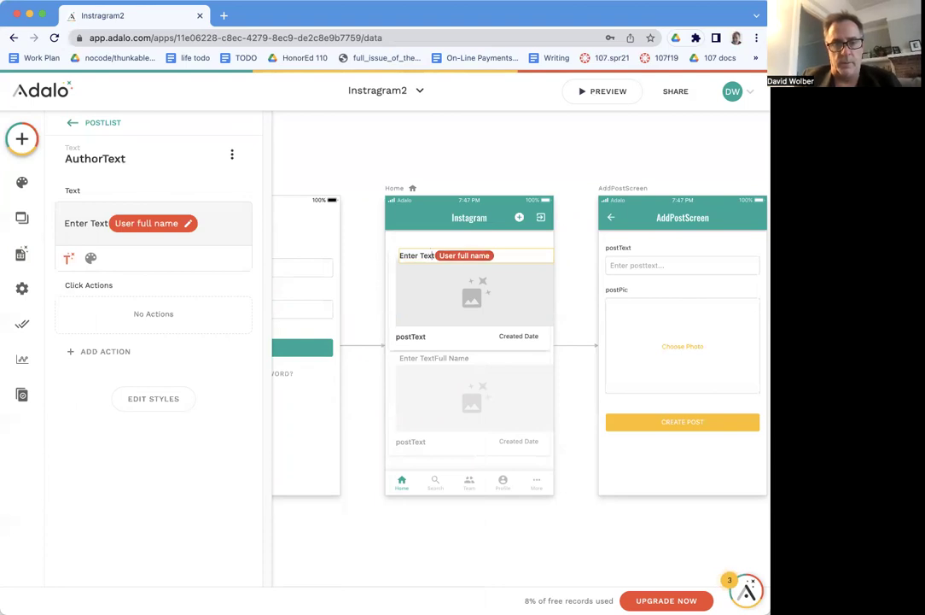
{"action": "key", "text": "BackSpace"}
{"action": "key", "text": "BackSpace"}
{"action": "key", "text": "BackSpace"}
{"action": "key", "text": "BackSpace"}
{"action": "key", "text": "BackSpace"}
{"action": "key", "text": "BackSpace"}
{"action": "key", "text": "BackSpace"}
{"action": "key", "text": "BackSpace"}
{"action": "key", "text": "BackSpace"}
{"action": "key", "text": "BackSpace"}
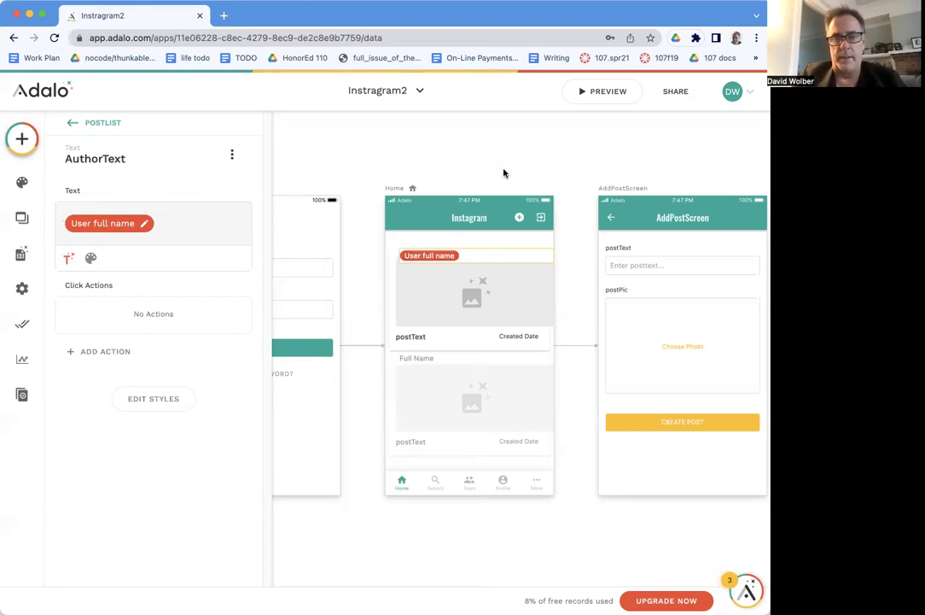
Preview the app to check the author name above each Home post, and return to the editor with nothing selected.
{"action": "left_click", "coordinate": [601, 94]}
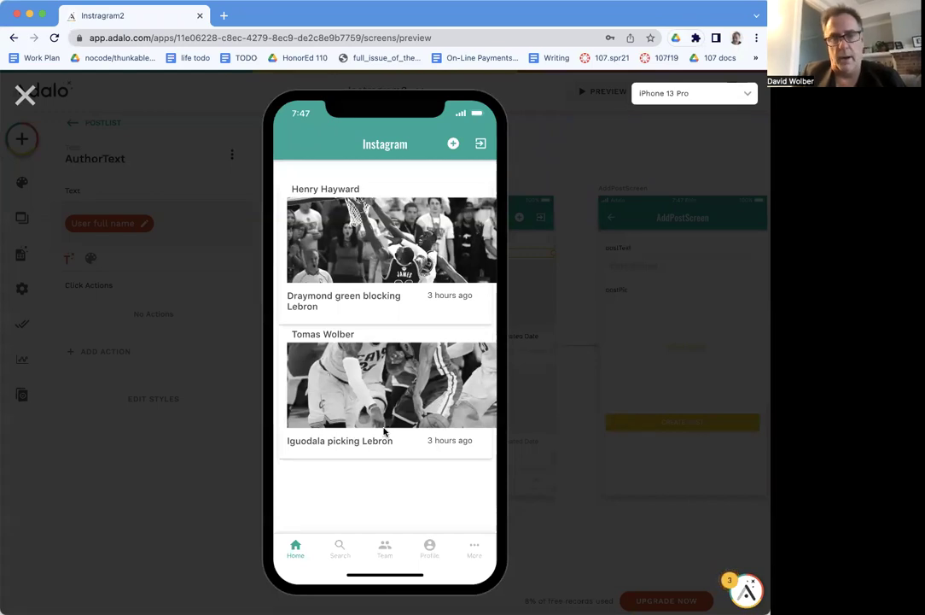
{"action": "left_click", "coordinate": [25, 97]}
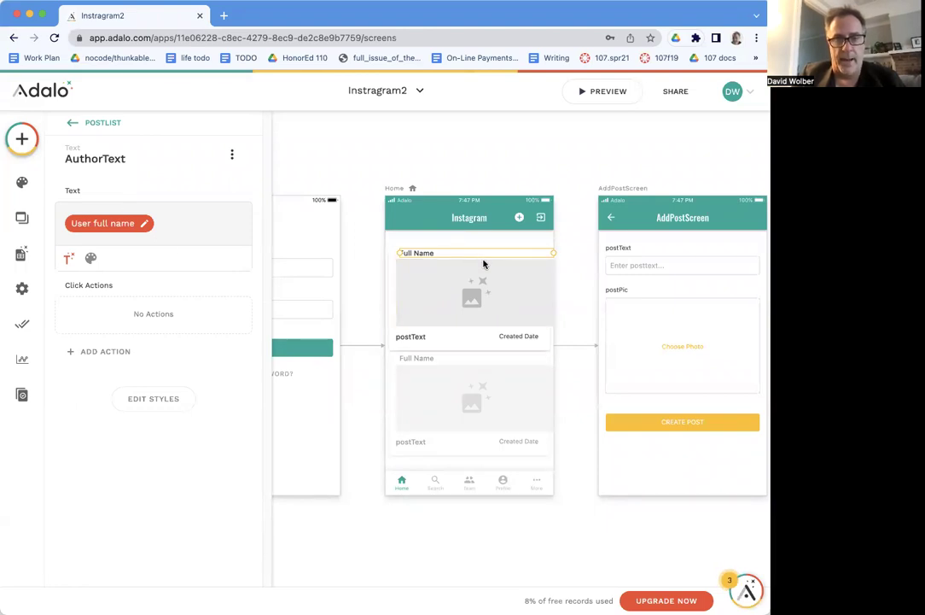
{"action": "left_click", "coordinate": [526, 262]}
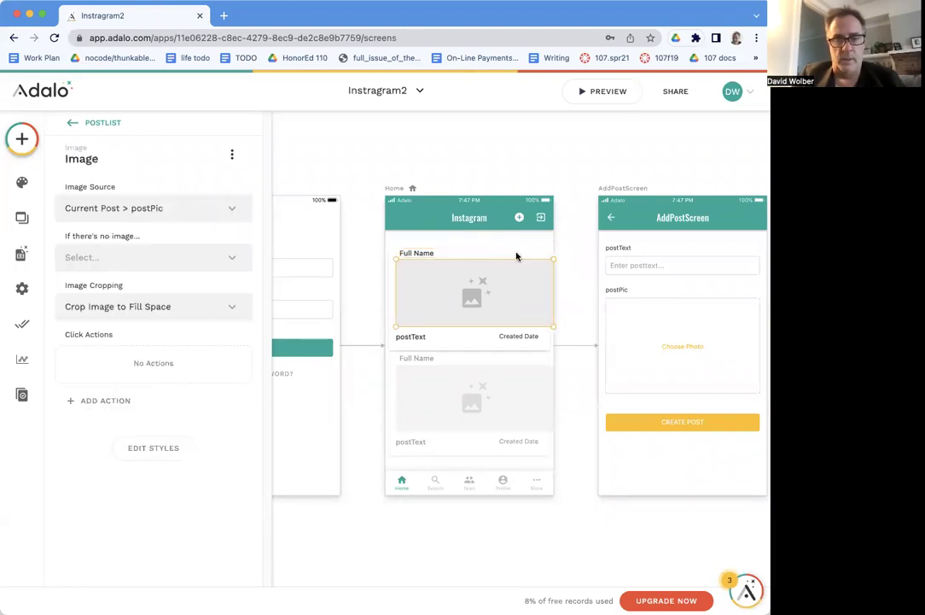
{"action": "key", "text": "Escape"}
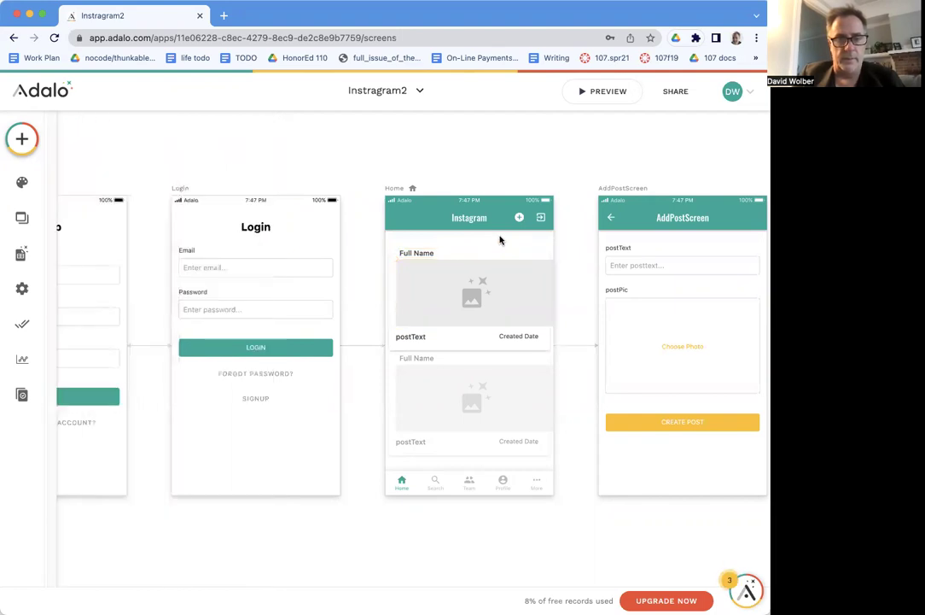
Rename the post picture component inside the Home screen's PostList as PostImage.
{"action": "left_click", "coordinate": [25, 218]}
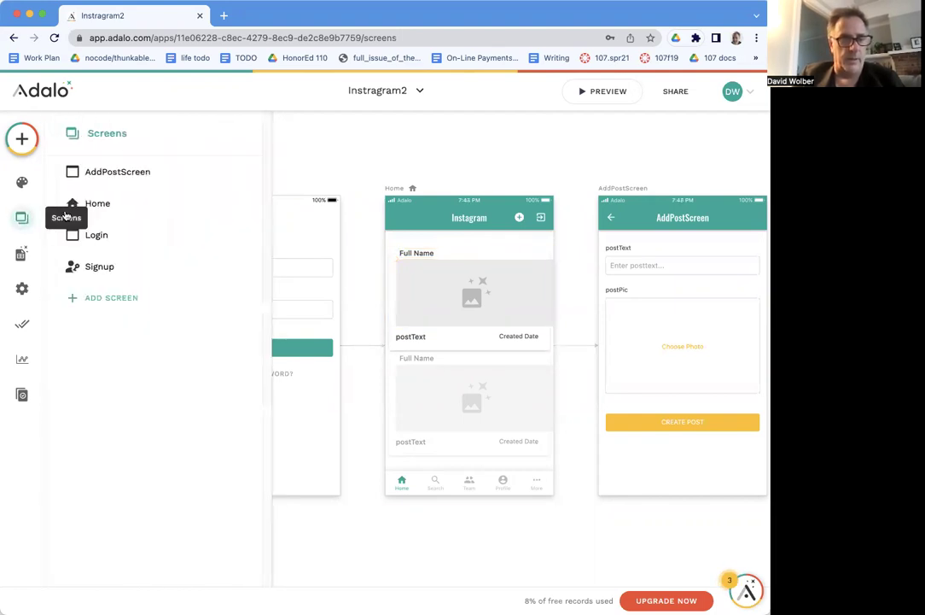
{"action": "left_click", "coordinate": [99, 205]}
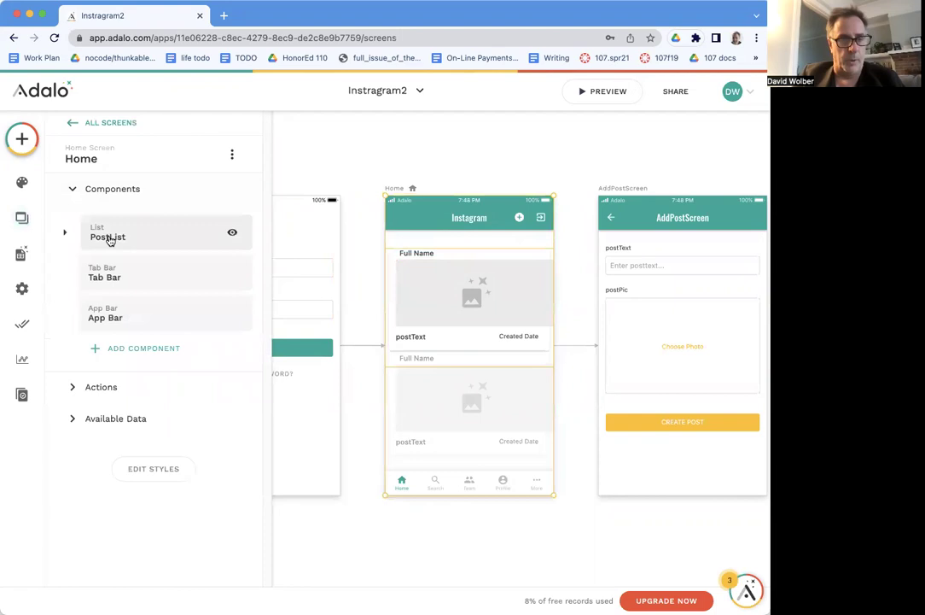
{"action": "left_click", "coordinate": [109, 238]}
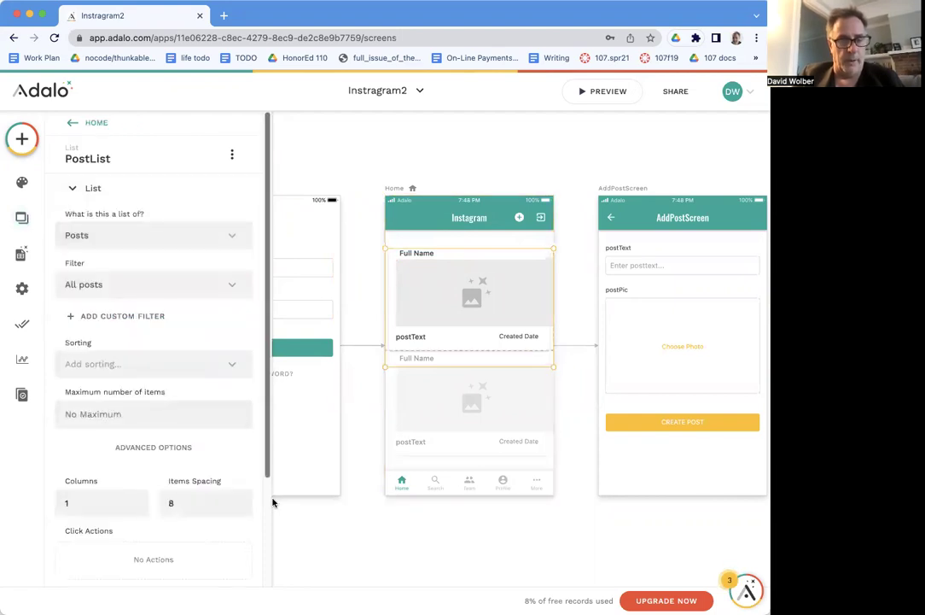
{"action": "scroll", "coordinate": [269, 508], "scroll_direction": "down", "scroll_amount": 3}
{"action": "left_click", "coordinate": [163, 493]}
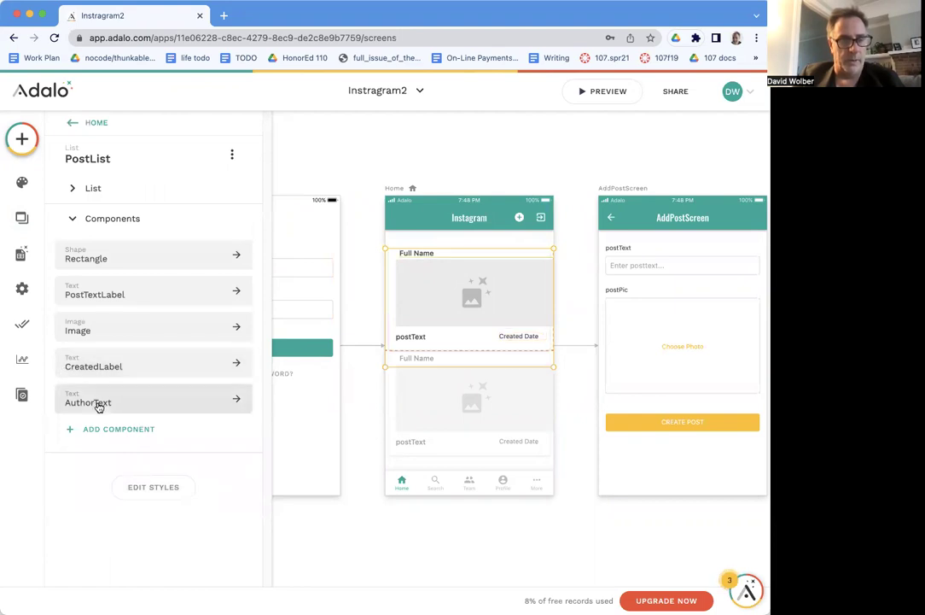
{"action": "left_click", "coordinate": [90, 331]}
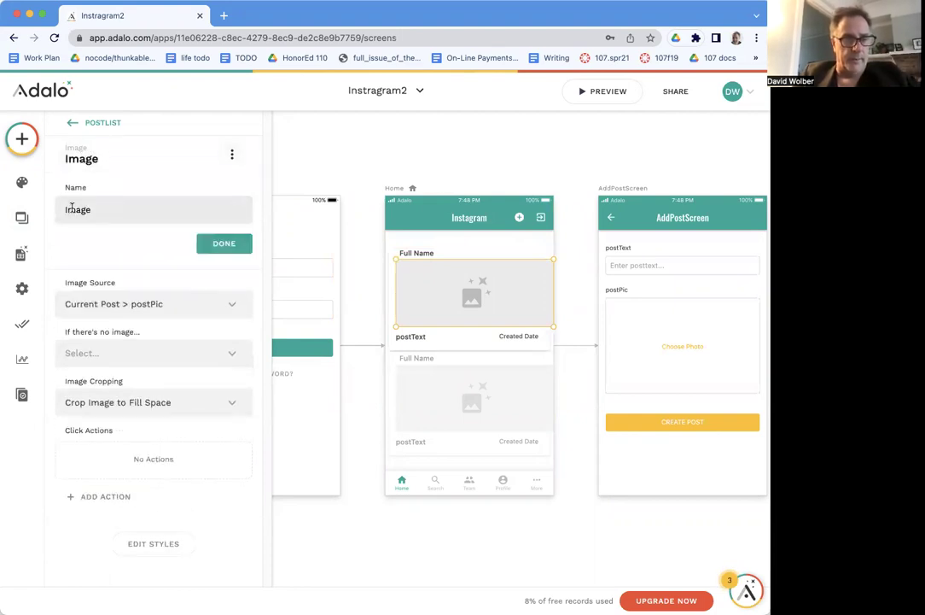
{"action": "type", "text": "Post"}
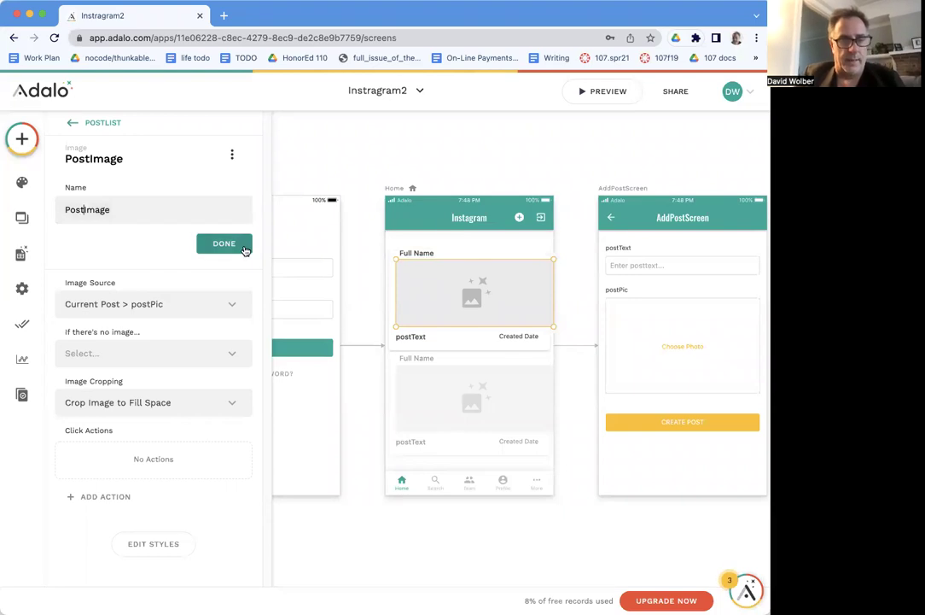
{"action": "left_click", "coordinate": [243, 245]}
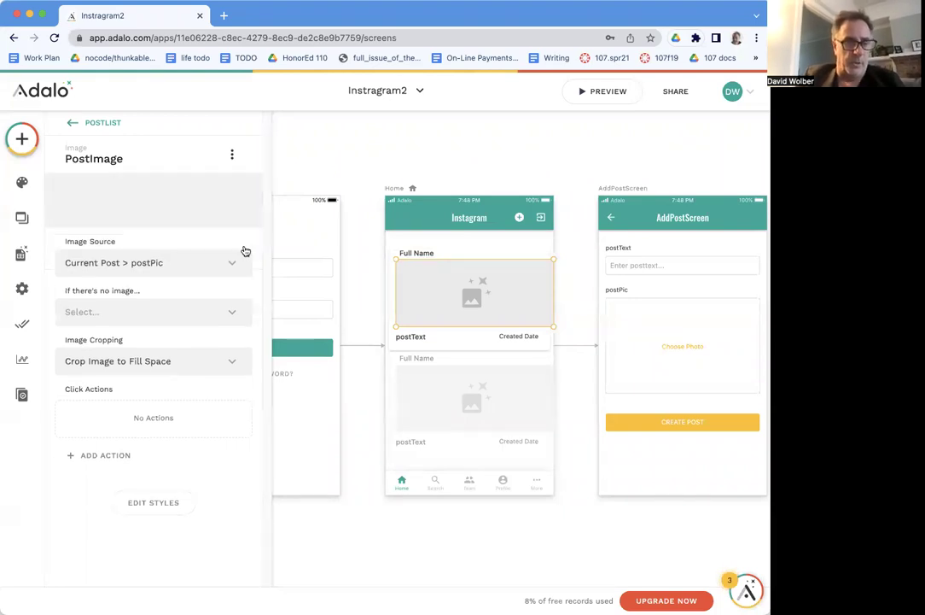
Add a new Image component to PostList and shrink it to a small square icon.
{"action": "left_click", "coordinate": [73, 124]}
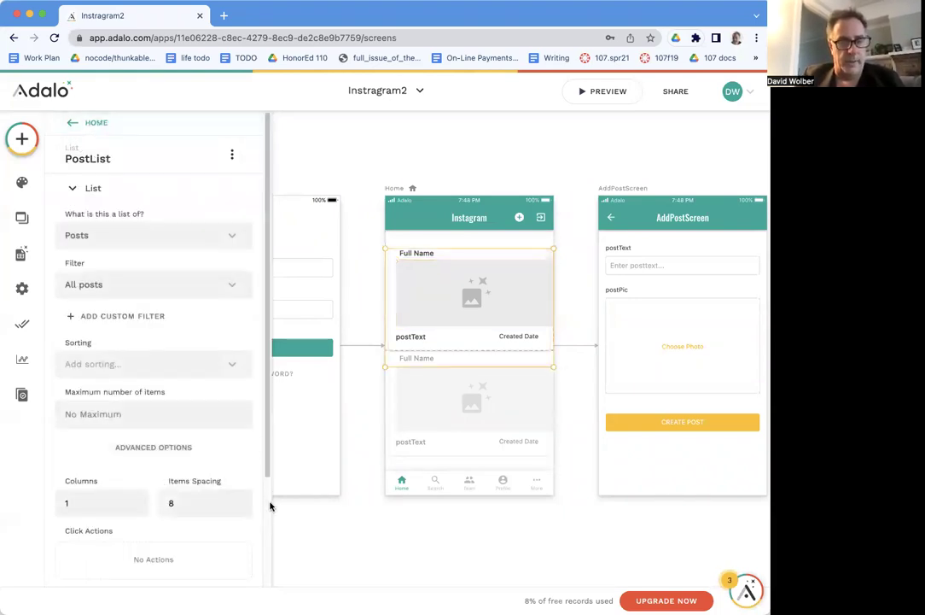
{"action": "scroll", "coordinate": [269, 507], "scroll_direction": "down", "scroll_amount": 3}
{"action": "left_click", "coordinate": [135, 505]}
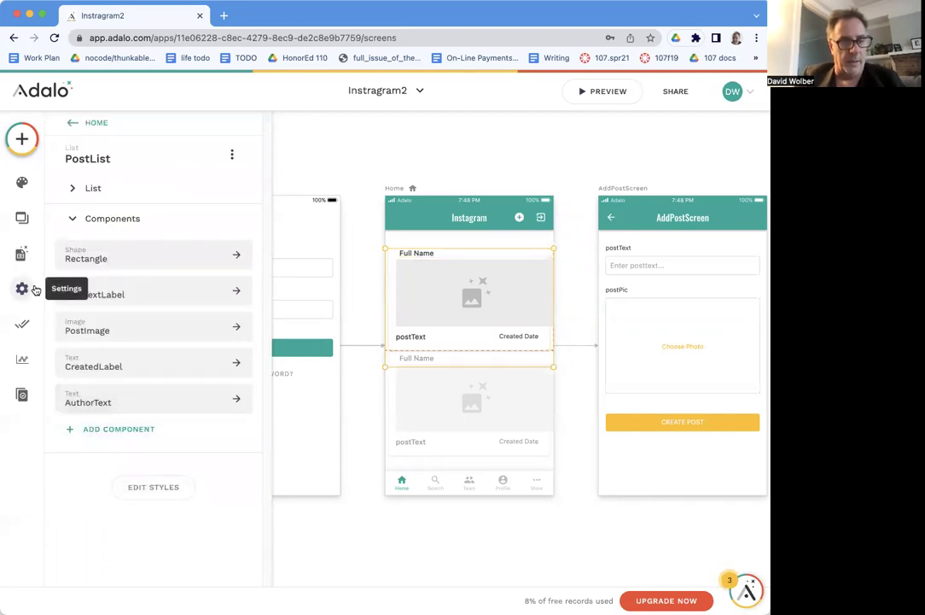
{"action": "left_click", "coordinate": [126, 429]}
{"action": "left_click_drag", "start_coordinate": [123, 515], "coordinate": [511, 269]}
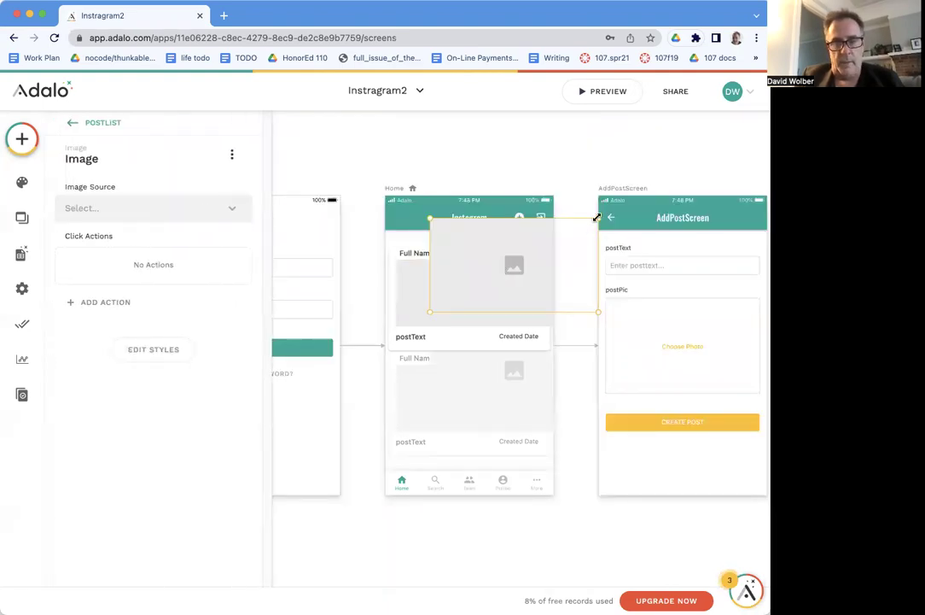
{"action": "left_click_drag", "start_coordinate": [596, 217], "coordinate": [447, 310]}
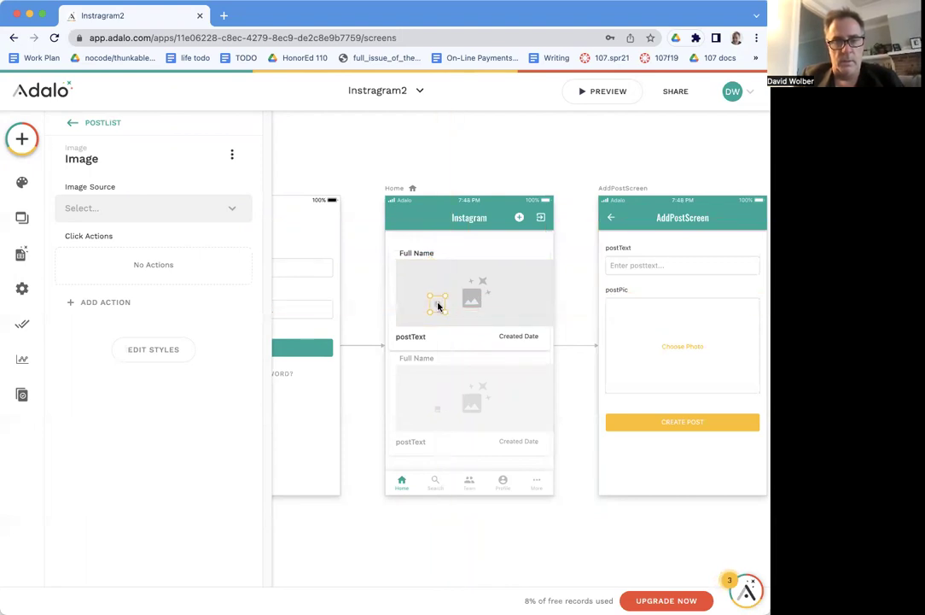
Shift the author name to the right and place the small image directly before it, inside the first PostList item.
{"action": "left_click_drag", "start_coordinate": [426, 255], "coordinate": [450, 255]}
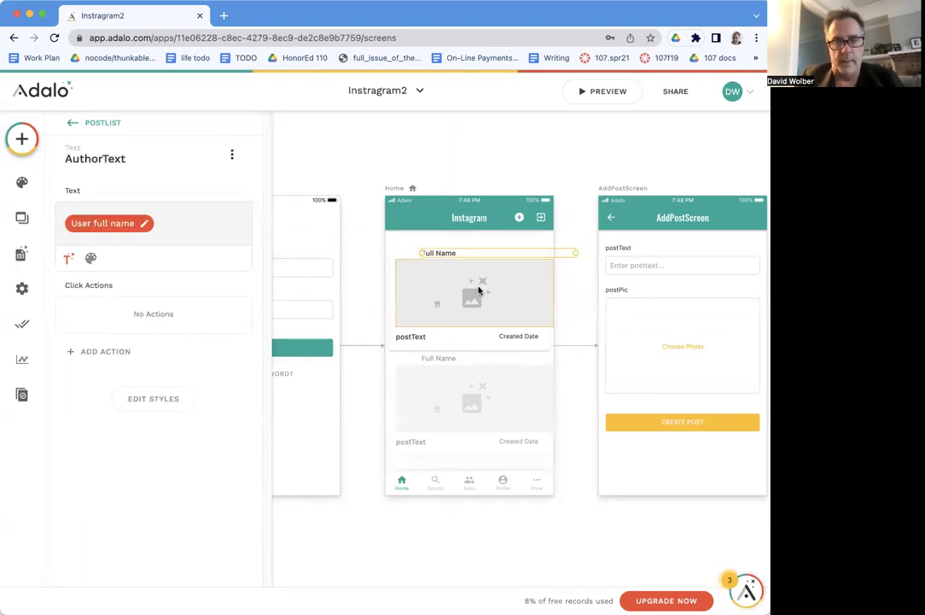
{"action": "left_click_drag", "start_coordinate": [437, 305], "coordinate": [414, 256]}
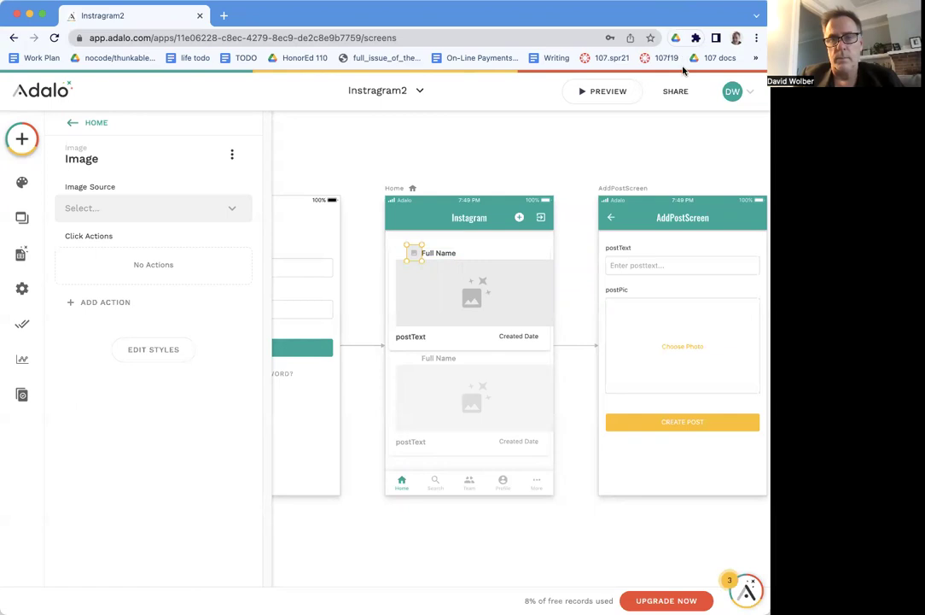
{"action": "left_click_drag", "start_coordinate": [444, 244], "coordinate": [441, 280]}
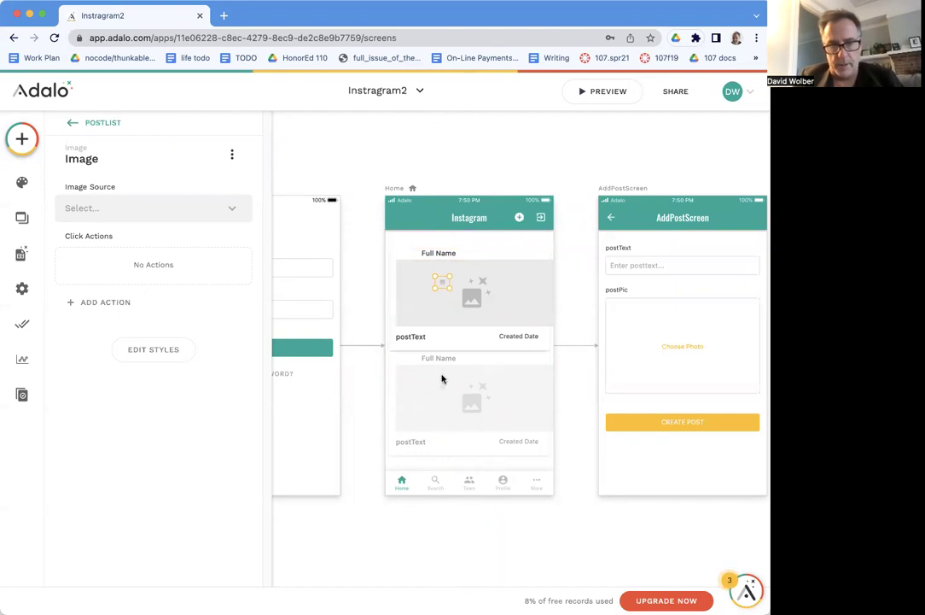
{"action": "left_click_drag", "start_coordinate": [441, 284], "coordinate": [414, 256]}
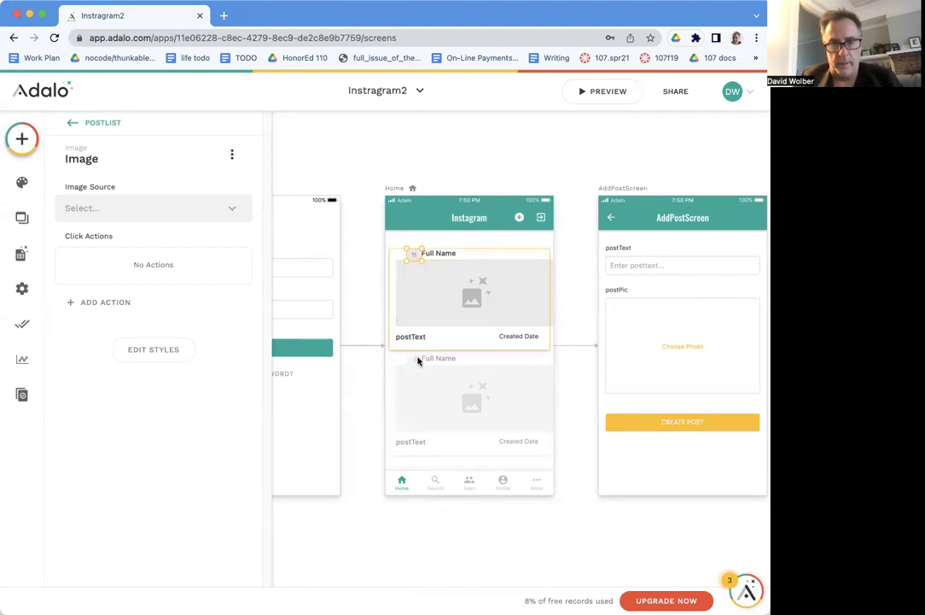
Rename the small image beside the author name as AuthorImage.
{"action": "left_click", "coordinate": [112, 154]}
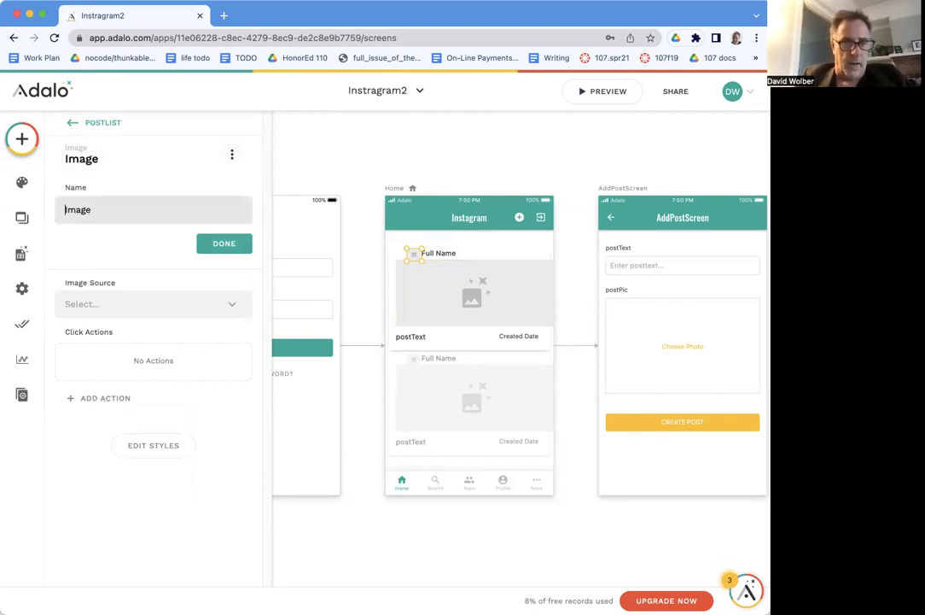
{"action": "type", "text": "Ay"}
{"action": "key", "text": "BackSpace"}
{"action": "type", "text": "uthor"}
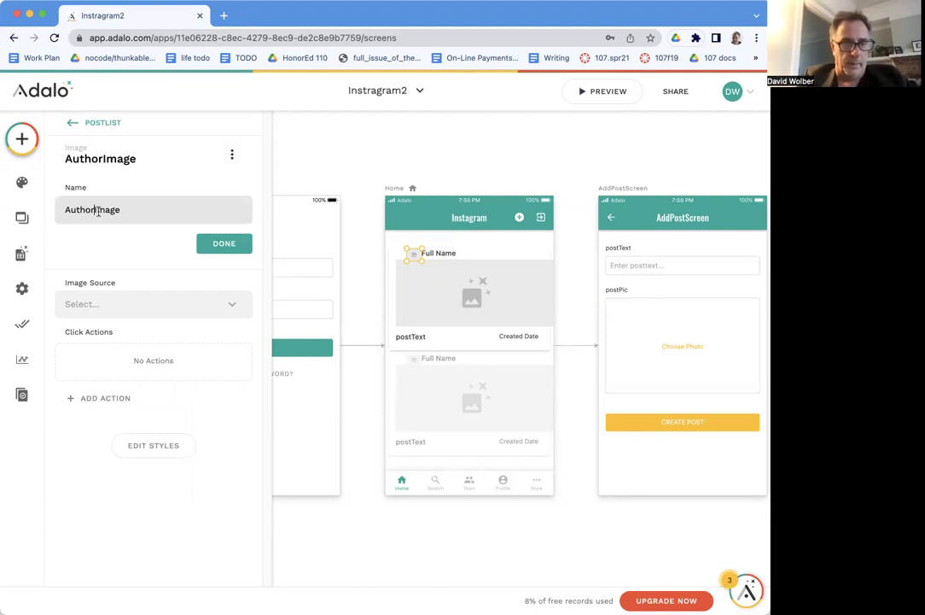
{"action": "left_click", "coordinate": [221, 246]}
Set AuthorImage's source to Current Post > User > ProfilePic from the database, and preview the app.
{"action": "left_click", "coordinate": [130, 216]}
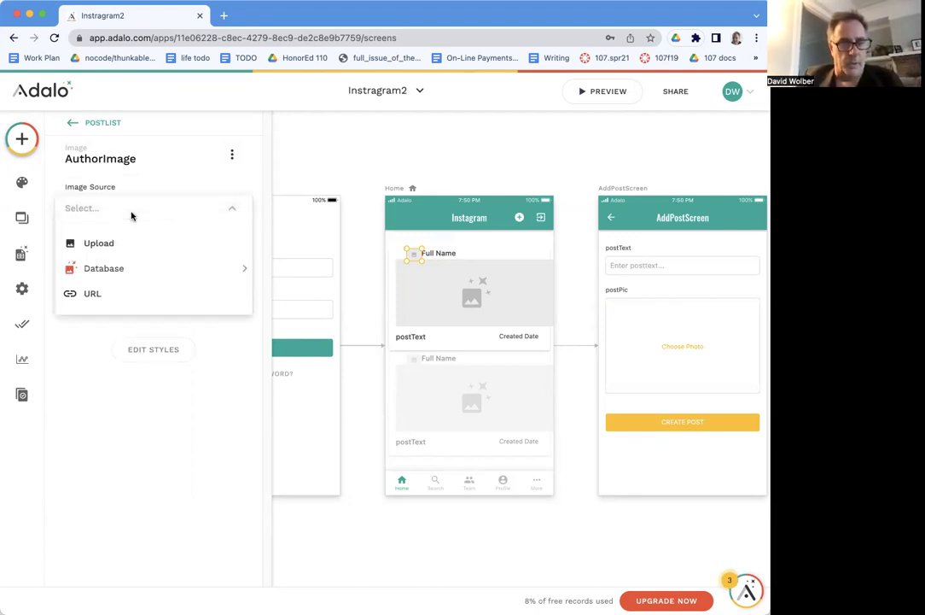
{"action": "mouse_move", "coordinate": [128, 270]}
{"action": "mouse_move", "coordinate": [300, 272]}
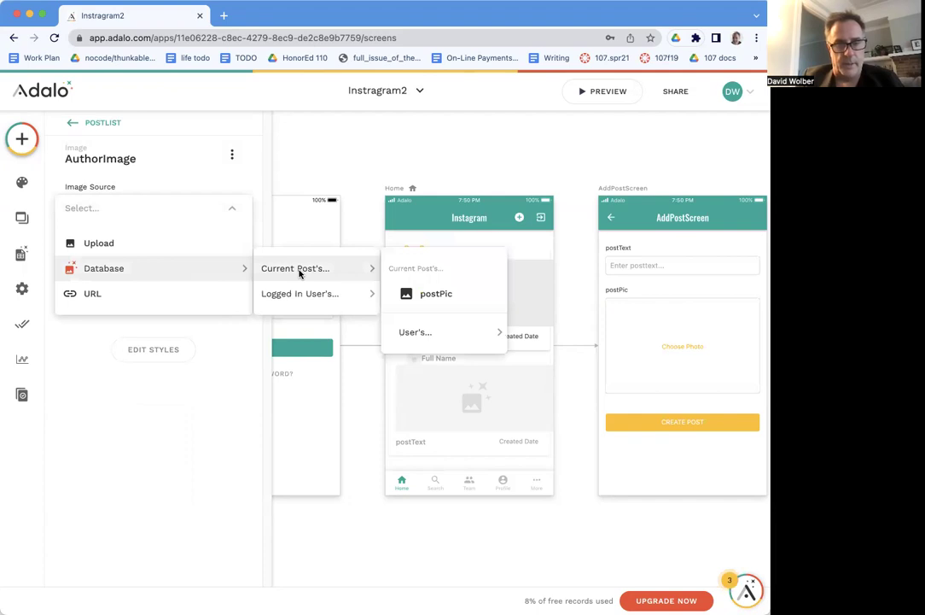
{"action": "mouse_move", "coordinate": [415, 335]}
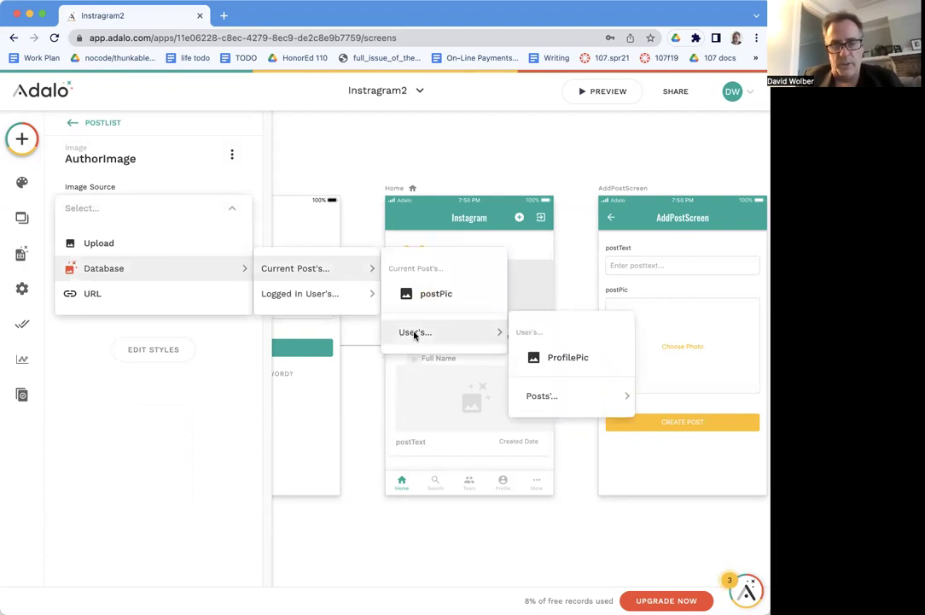
{"action": "left_click", "coordinate": [534, 356]}
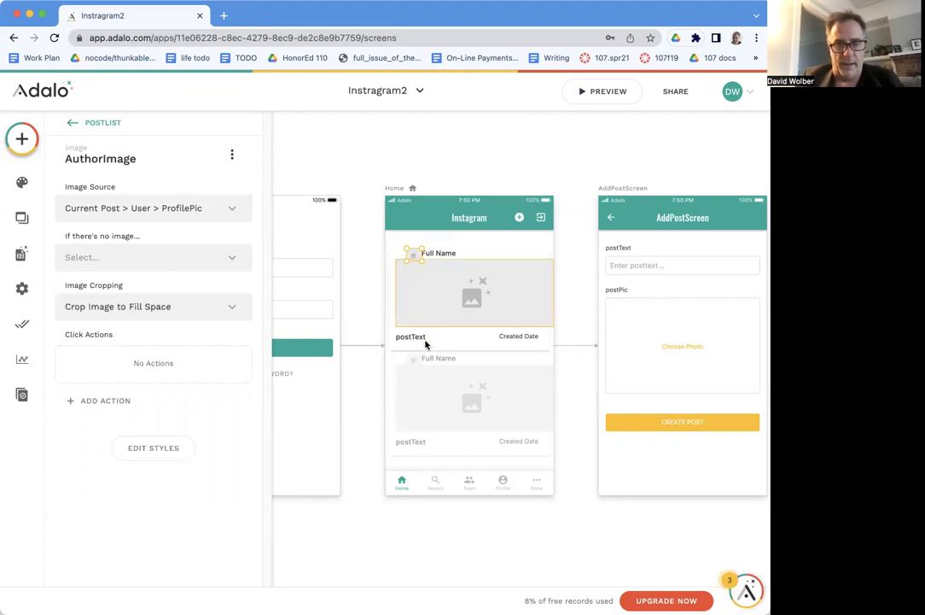
{"action": "left_click", "coordinate": [591, 98]}
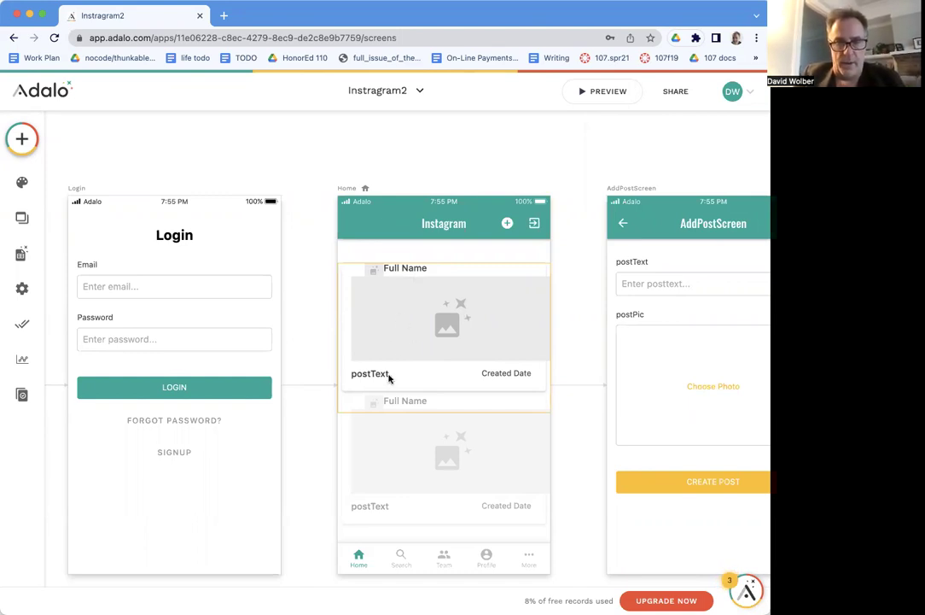
Shift the postText label below the post image slightly to the right, up to the Created Date.
{"action": "left_click", "coordinate": [419, 374]}
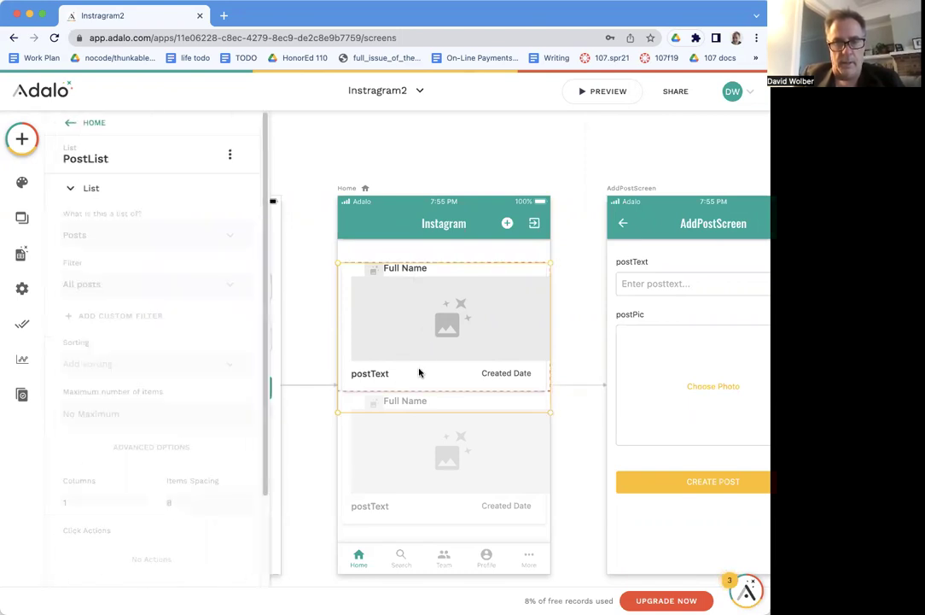
{"action": "left_click", "coordinate": [380, 376]}
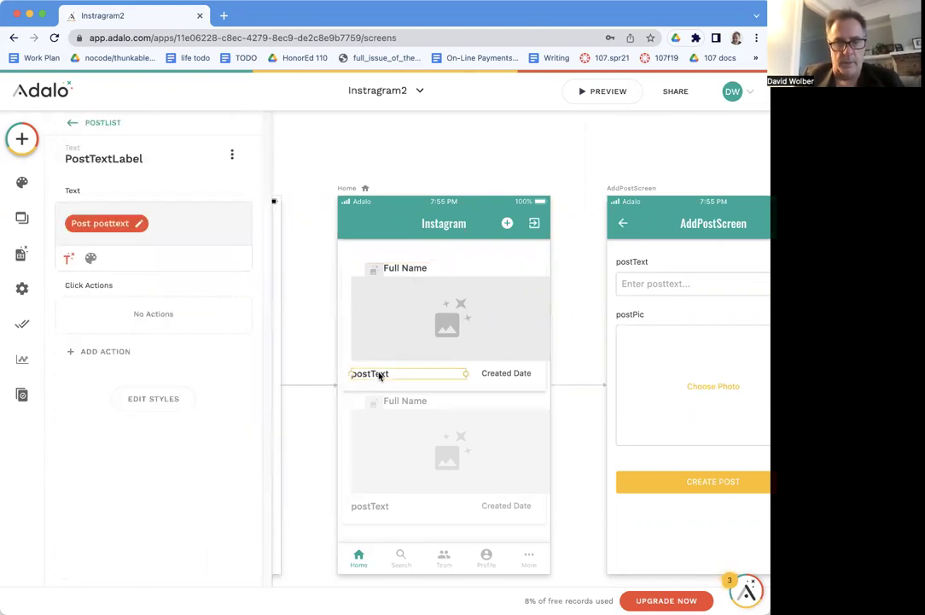
{"action": "left_click_drag", "start_coordinate": [380, 375], "coordinate": [396, 376]}
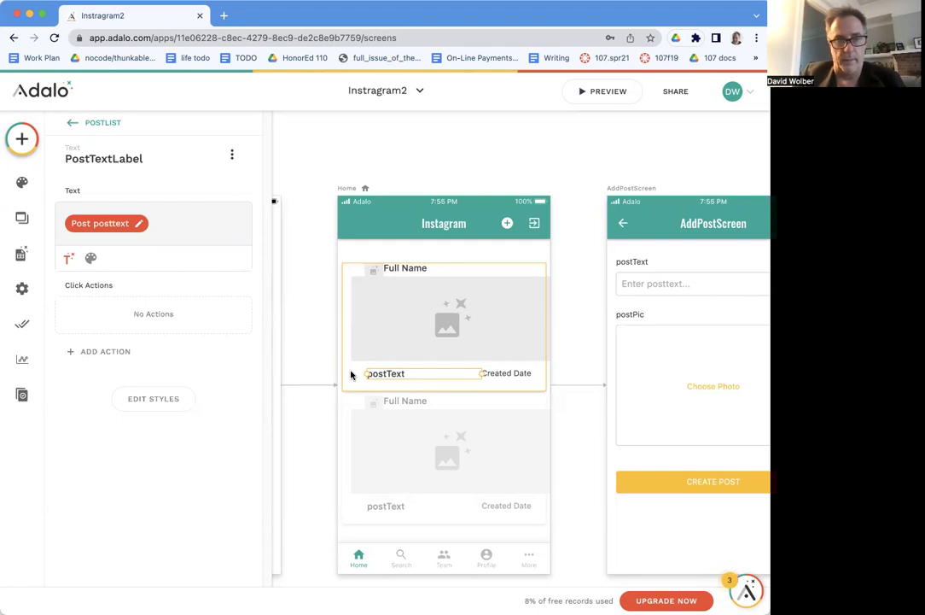
Add a Users relationship property to the Posts collection where a post can have multiple users and a user multiple posts.
{"action": "left_click", "coordinate": [22, 253]}
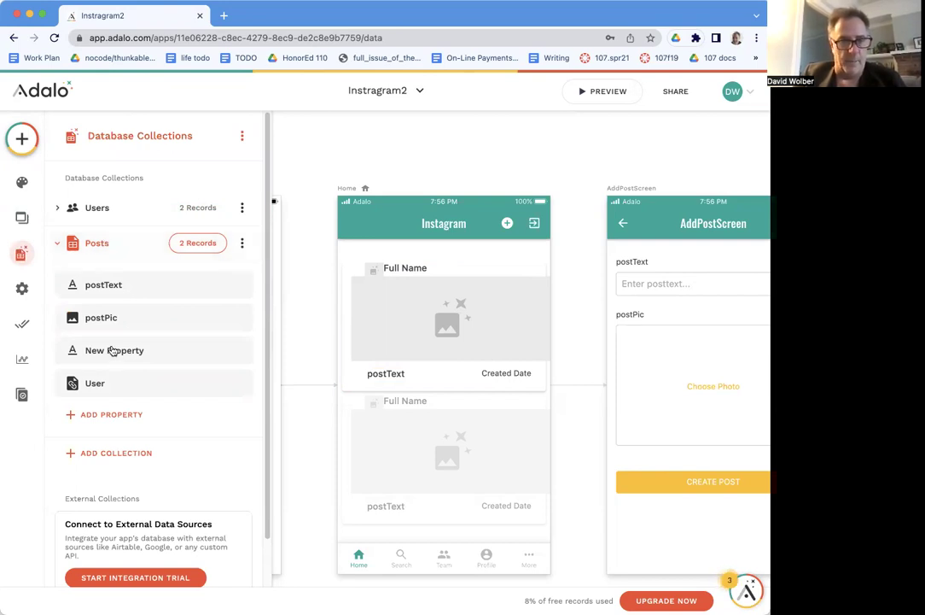
{"action": "left_click", "coordinate": [105, 415]}
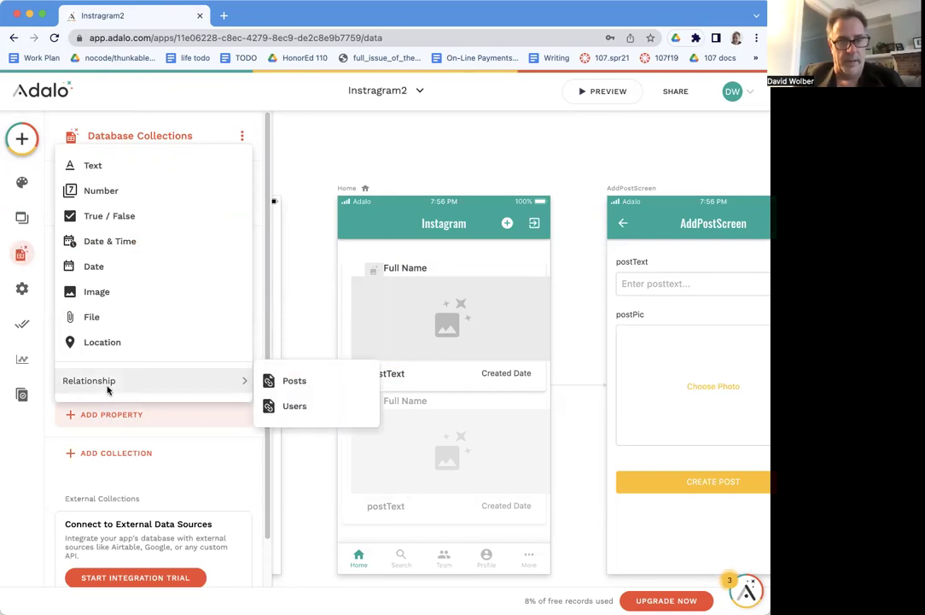
{"action": "left_click", "coordinate": [289, 411]}
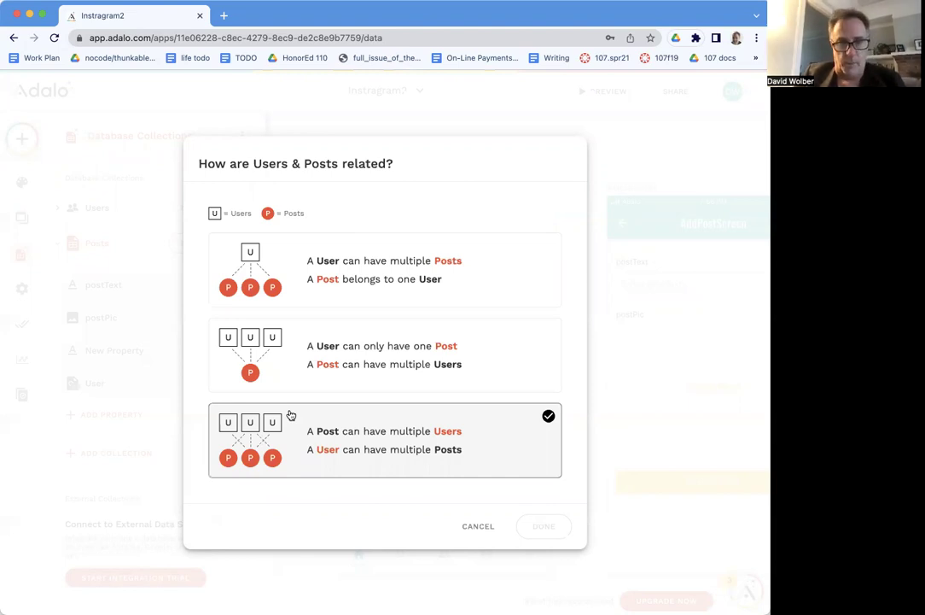
{"action": "left_click", "coordinate": [338, 440]}
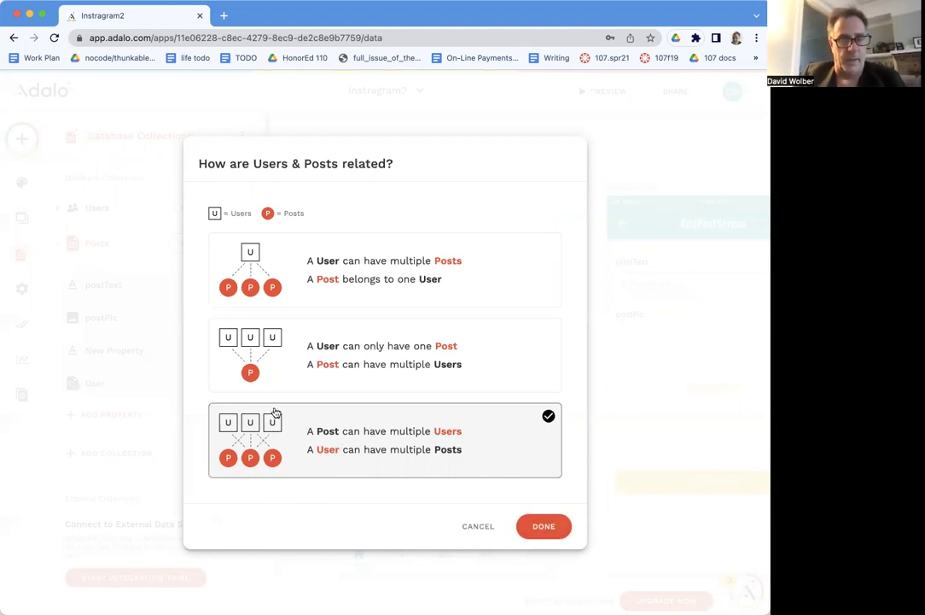
{"action": "left_click", "coordinate": [547, 527]}
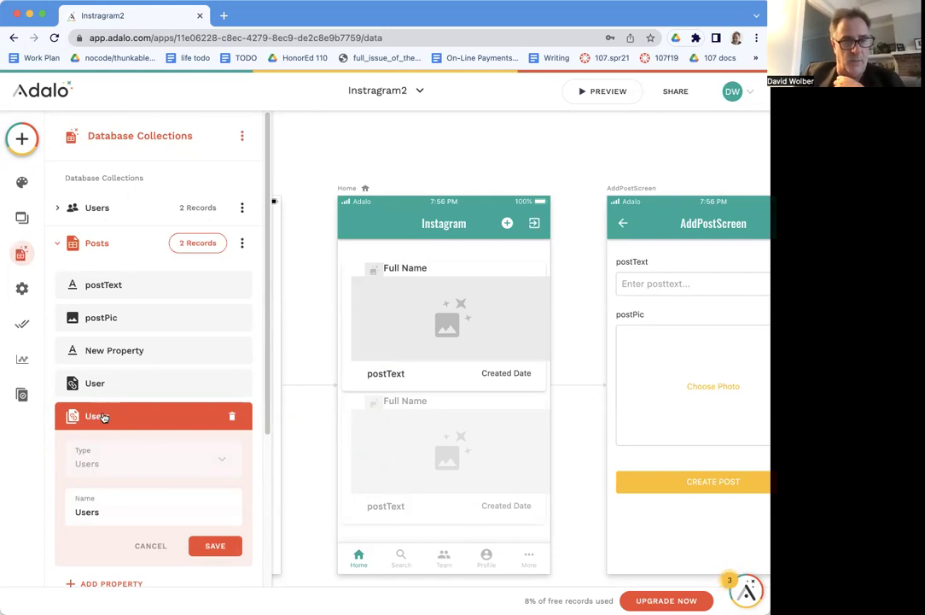
Name the new many-to-many Users property of Posts Likes and save it.
{"action": "double_click", "coordinate": [102, 512]}
{"action": "type", "text": "U"}
{"action": "type", "text": "ikes"}
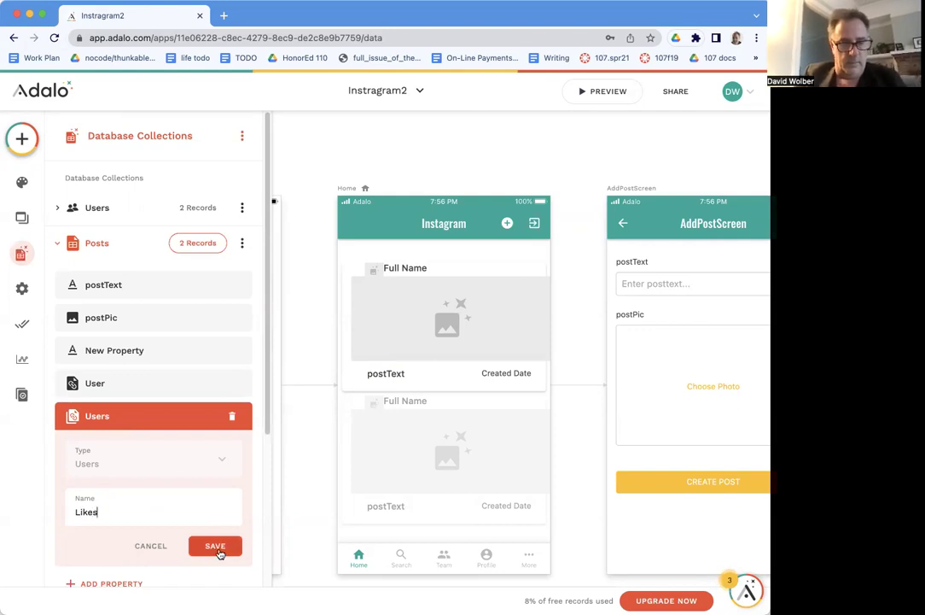
{"action": "left_click", "coordinate": [216, 547]}
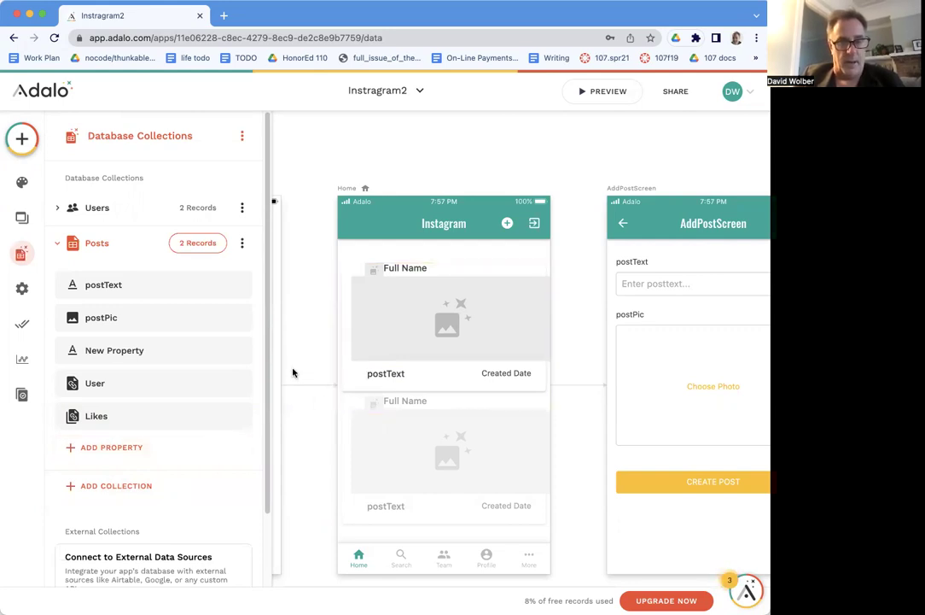
Add a Toggle component to PostList in front of the postText label below the post image, with the label shifted slightly right.
{"action": "left_click", "coordinate": [473, 272]}
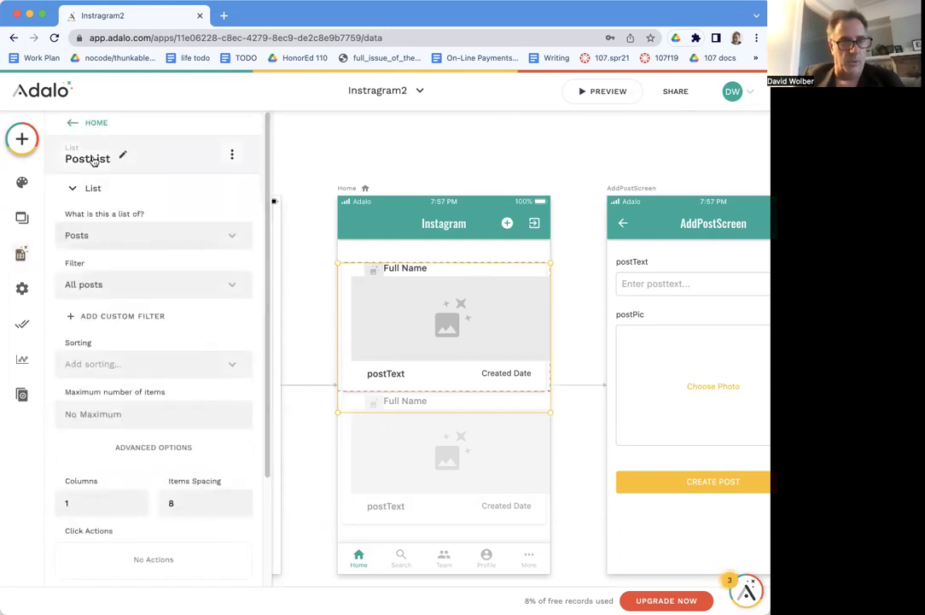
{"action": "scroll", "coordinate": [258, 499], "scroll_direction": "down", "scroll_amount": 3}
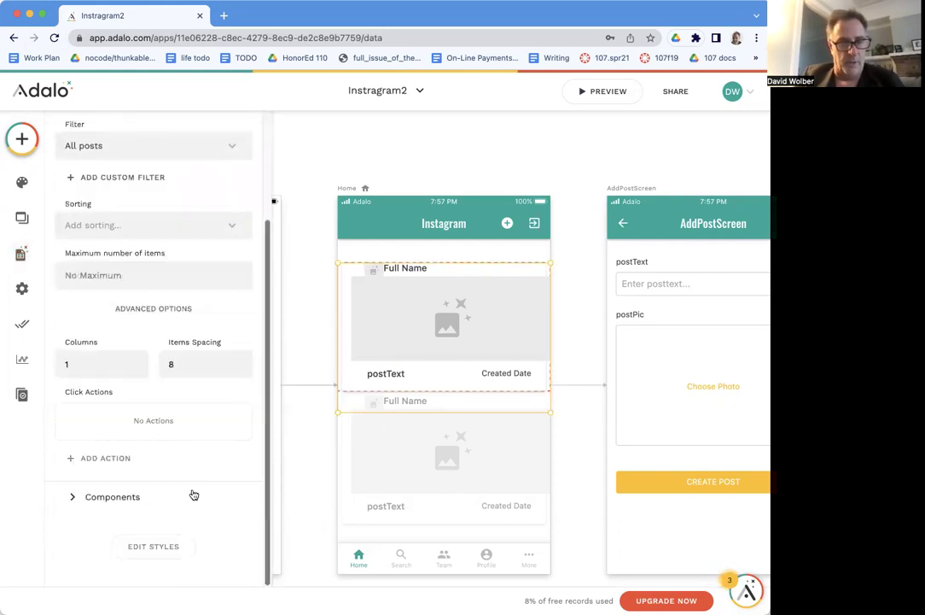
{"action": "left_click", "coordinate": [112, 497]}
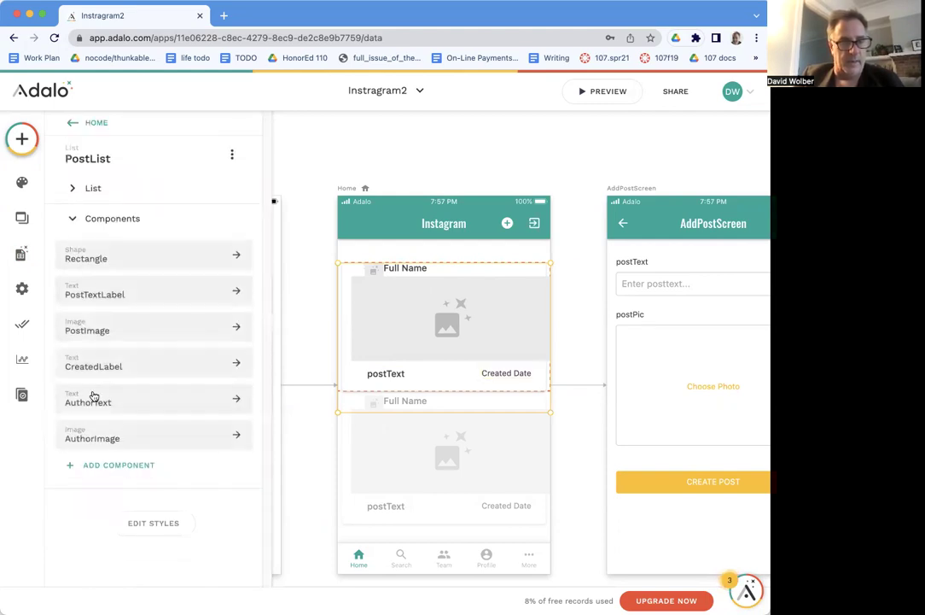
{"action": "left_click", "coordinate": [116, 472]}
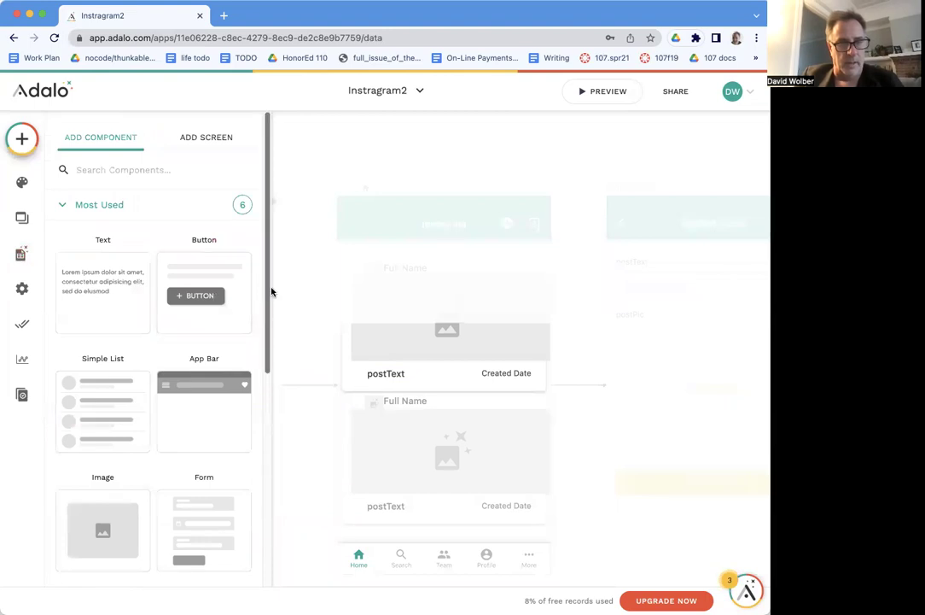
{"action": "left_click_drag", "start_coordinate": [267, 294], "coordinate": [266, 440]}
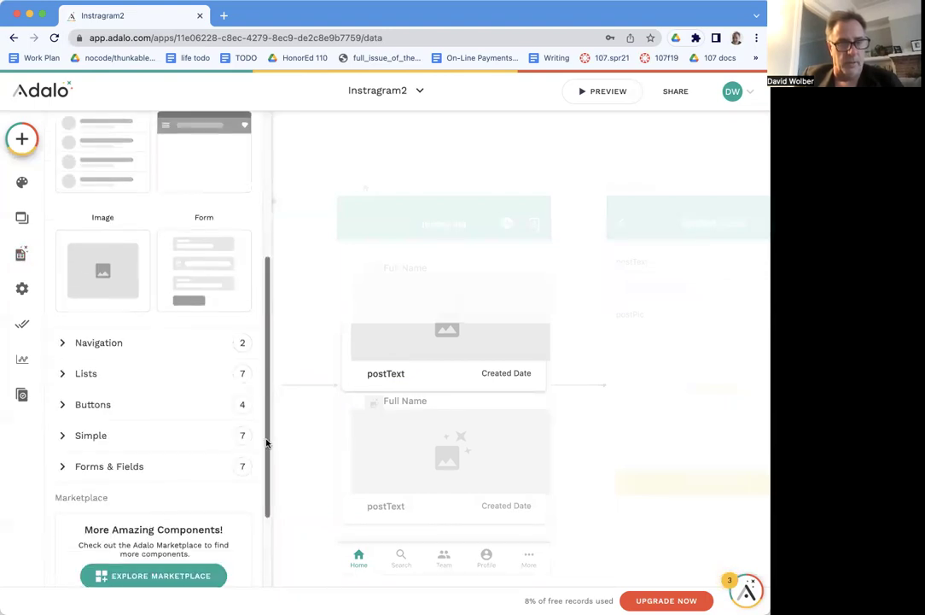
{"action": "left_click", "coordinate": [67, 401]}
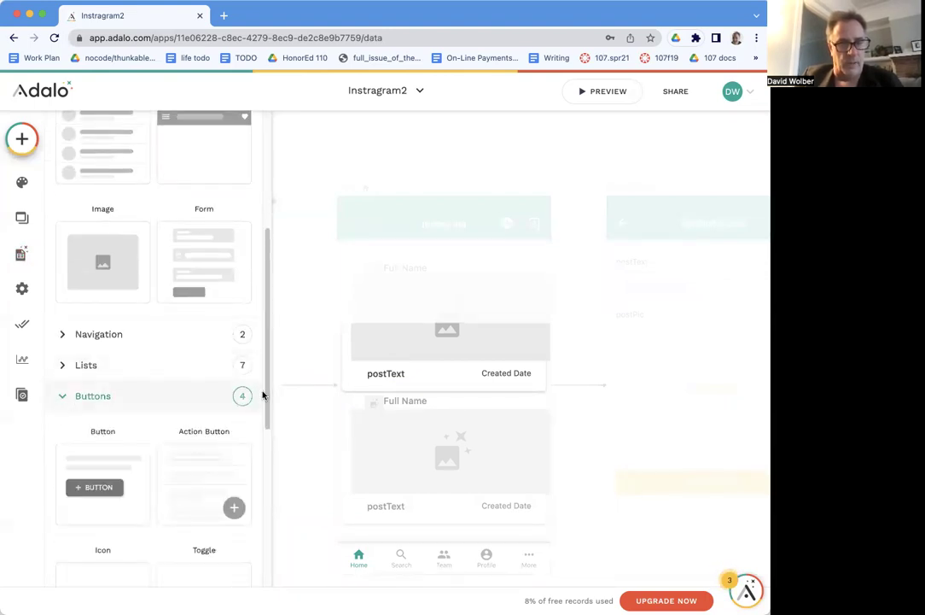
{"action": "left_click_drag", "start_coordinate": [263, 392], "coordinate": [265, 438]}
{"action": "scroll", "coordinate": [265, 439], "scroll_direction": "down", "scroll_amount": 3}
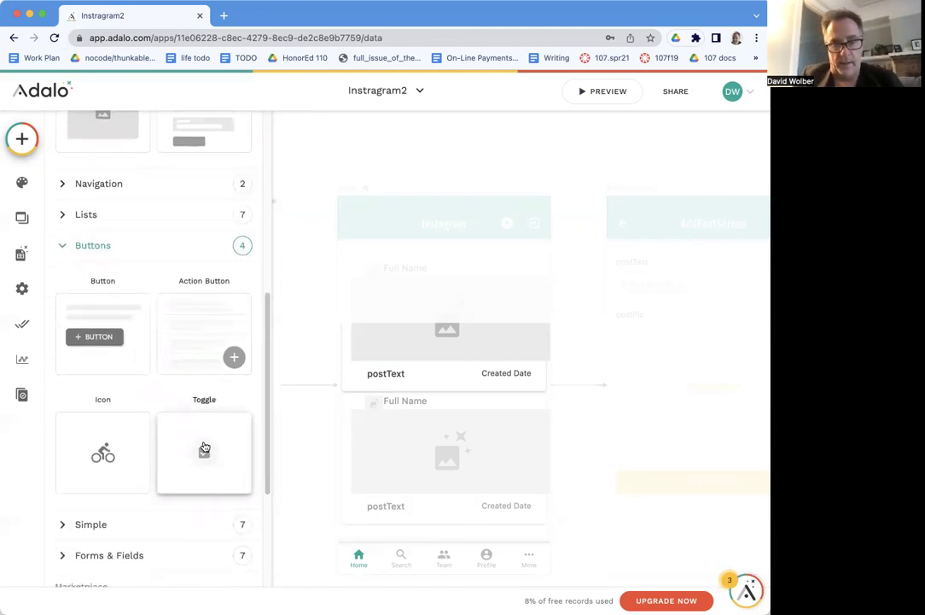
{"action": "left_click_drag", "start_coordinate": [202, 452], "coordinate": [389, 376]}
{"action": "left_click", "coordinate": [389, 374]}
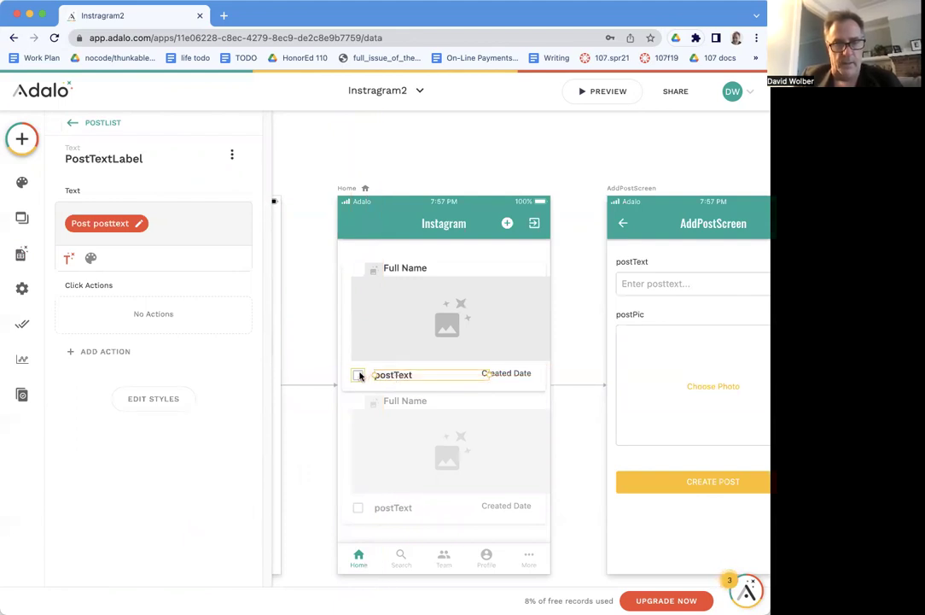
Set the toggle's active icon to the filled heart favorite and its inactive icon to the outlined heart favorite_border.
{"action": "left_click", "coordinate": [359, 375]}
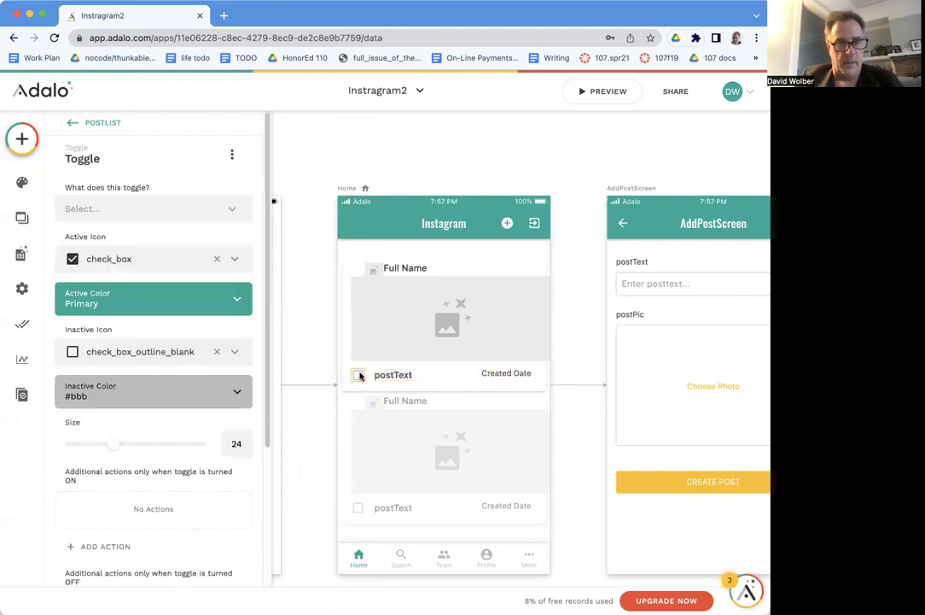
{"action": "left_click", "coordinate": [146, 261]}
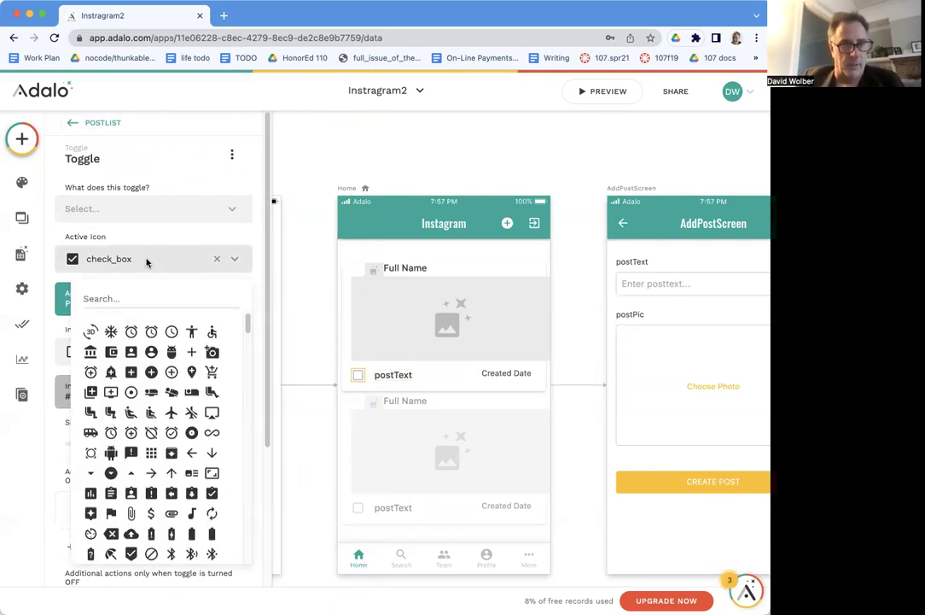
{"action": "type", "text": "fav"}
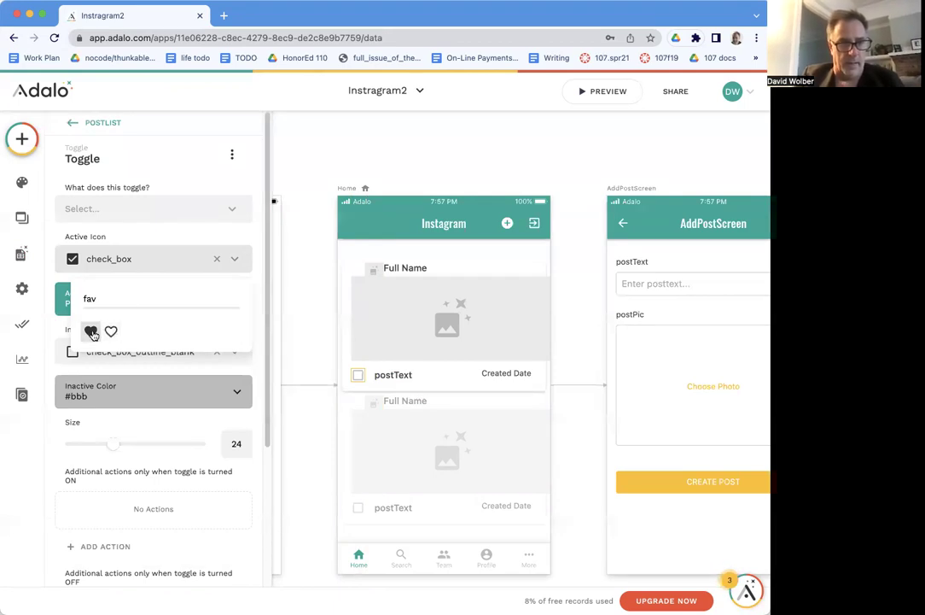
{"action": "left_click", "coordinate": [90, 332]}
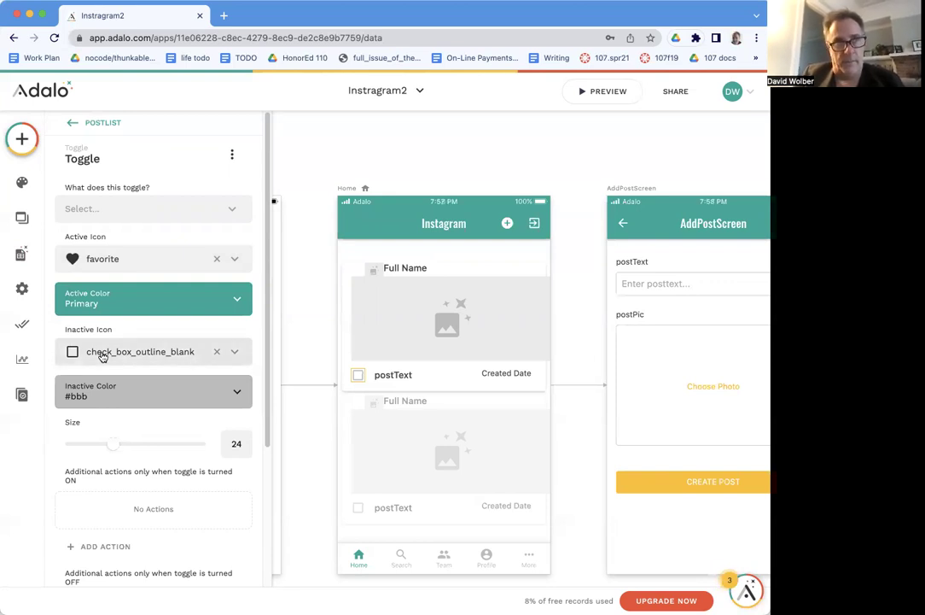
{"action": "left_click", "coordinate": [102, 356]}
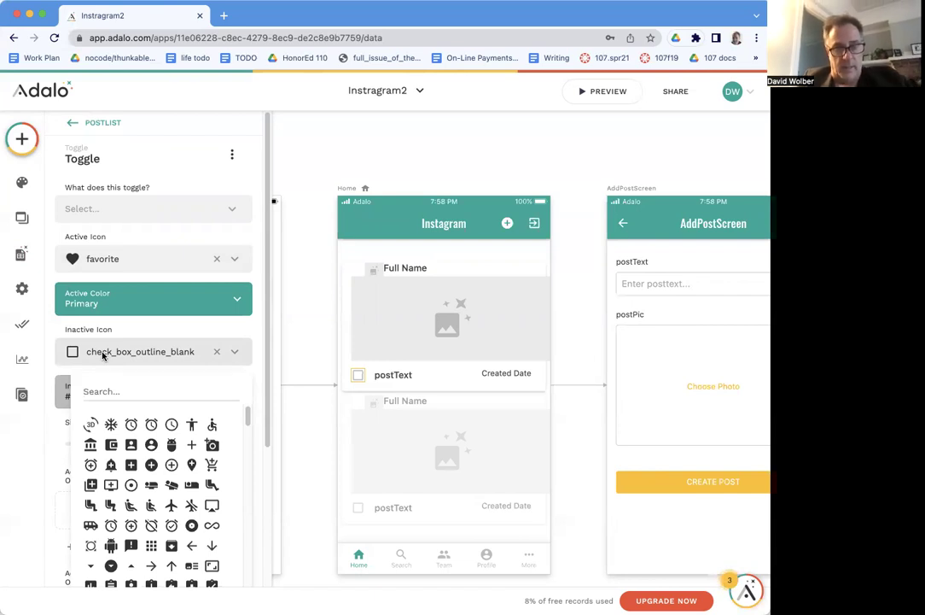
{"action": "type", "text": "favo"}
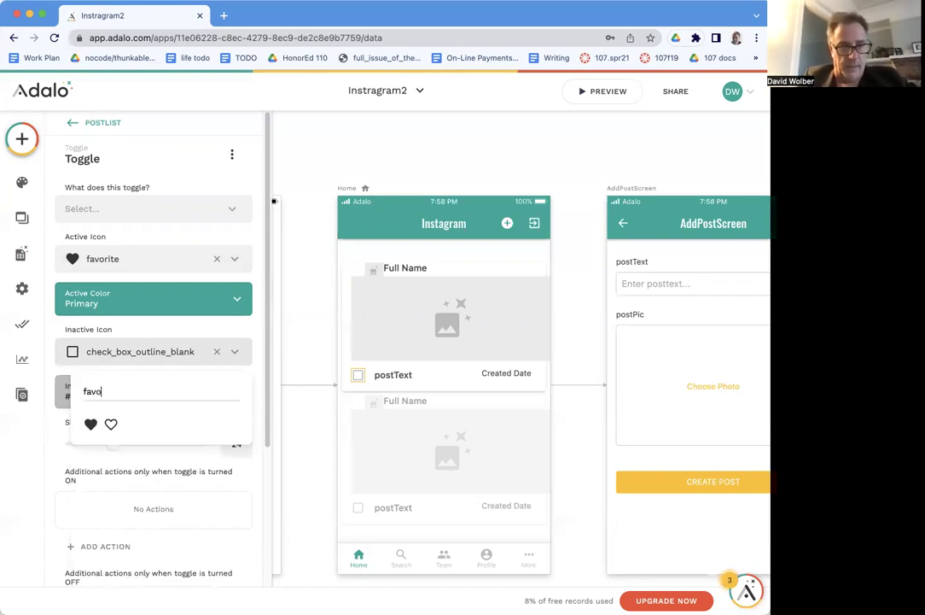
{"action": "left_click", "coordinate": [111, 424]}
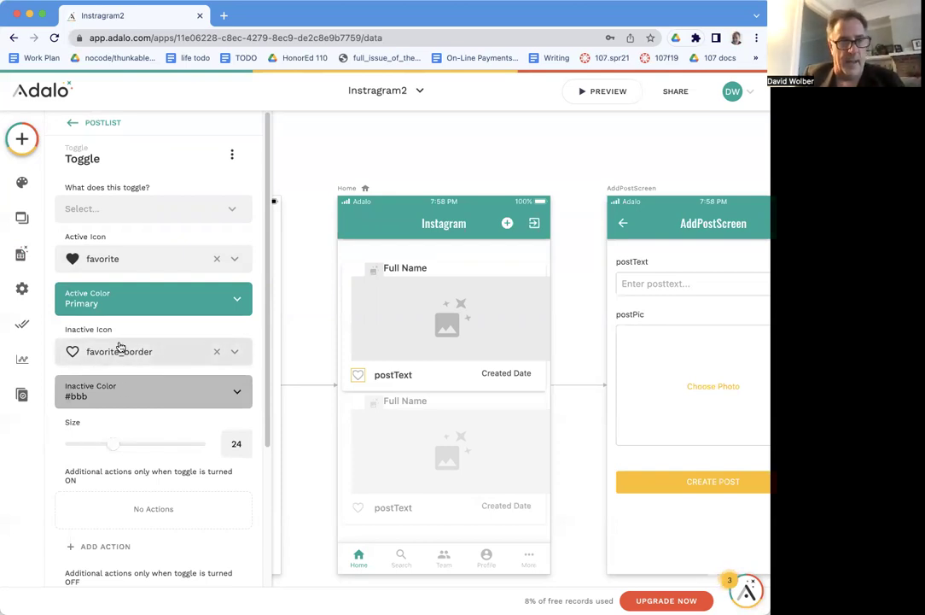
Make the heart toggle control Current Post > Likes > Includes Logged In User?
{"action": "left_click", "coordinate": [122, 206]}
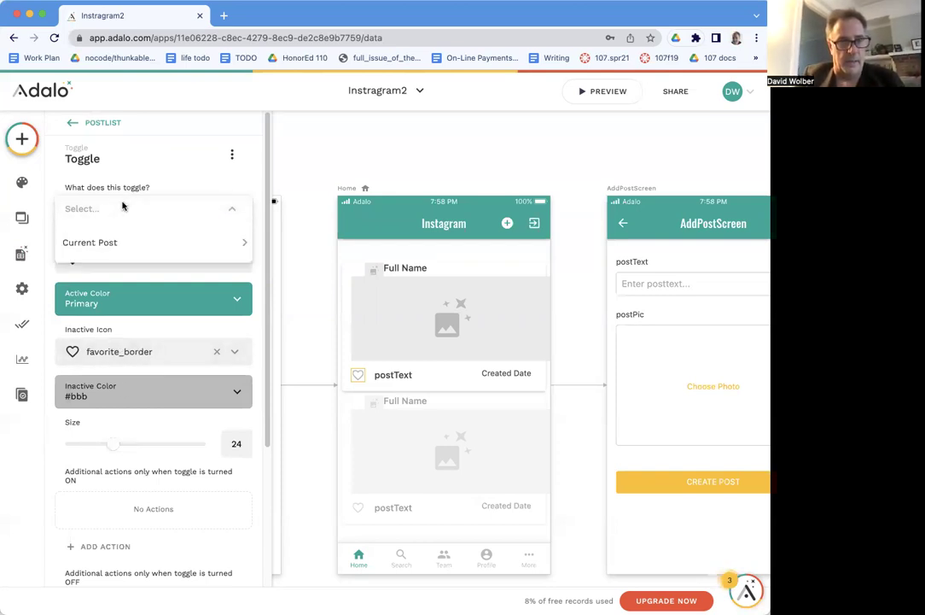
{"action": "mouse_move", "coordinate": [122, 247]}
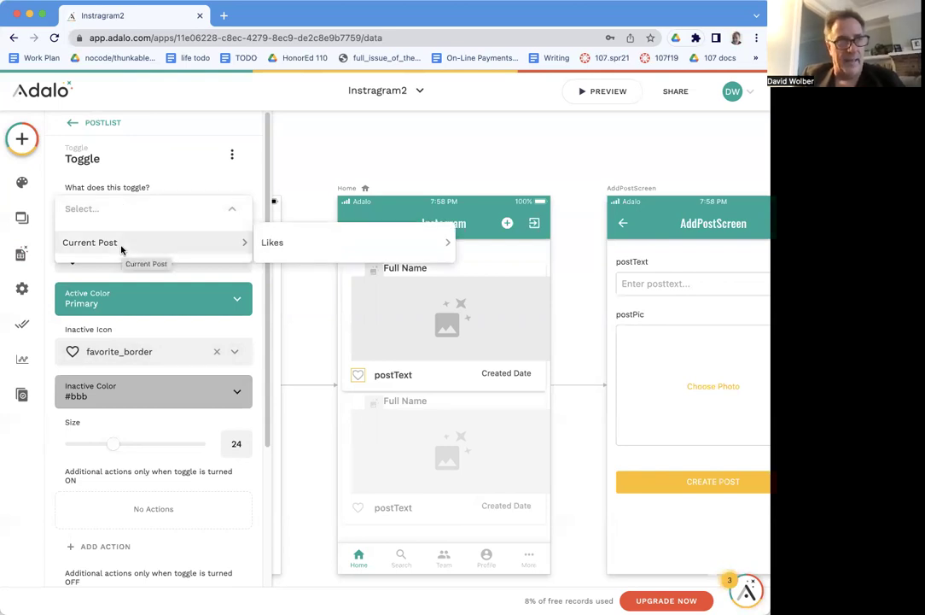
{"action": "mouse_move", "coordinate": [270, 243]}
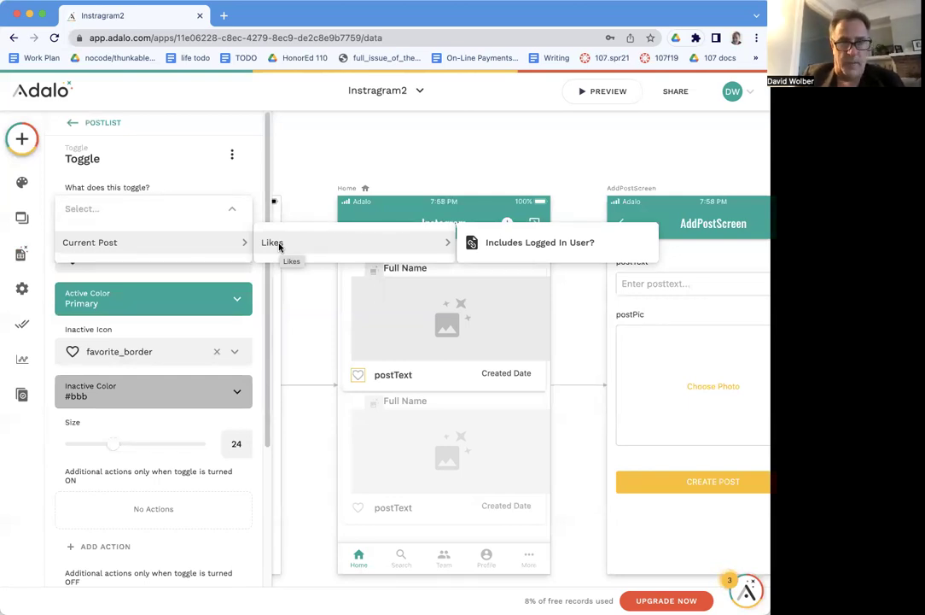
{"action": "left_click", "coordinate": [513, 245]}
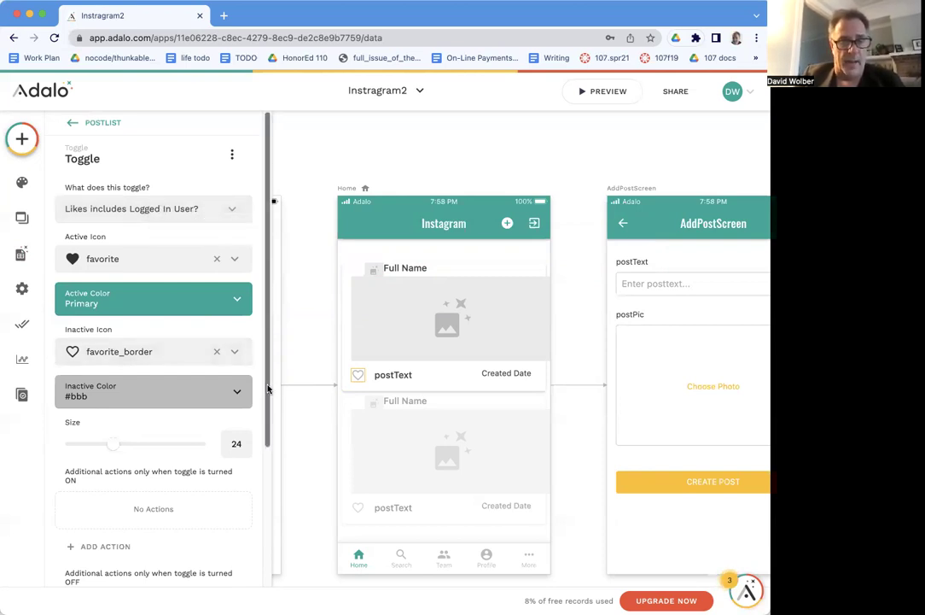
Add an Update Current Post action that runs only when the heart toggle is turned on.
{"action": "scroll", "coordinate": [267, 438], "scroll_direction": "down", "scroll_amount": 1}
{"action": "scroll", "coordinate": [268, 438], "scroll_direction": "down", "scroll_amount": 2}
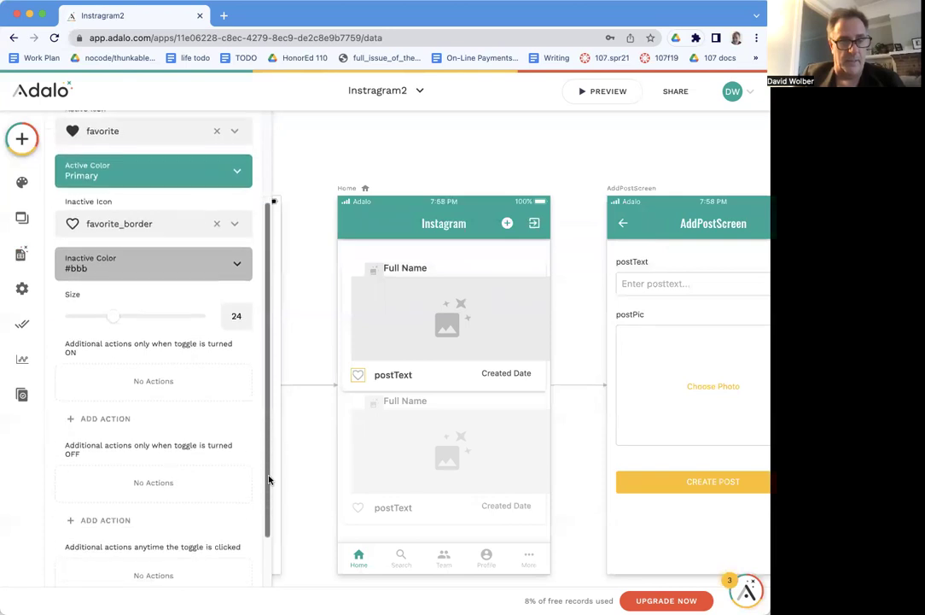
{"action": "left_click", "coordinate": [107, 417]}
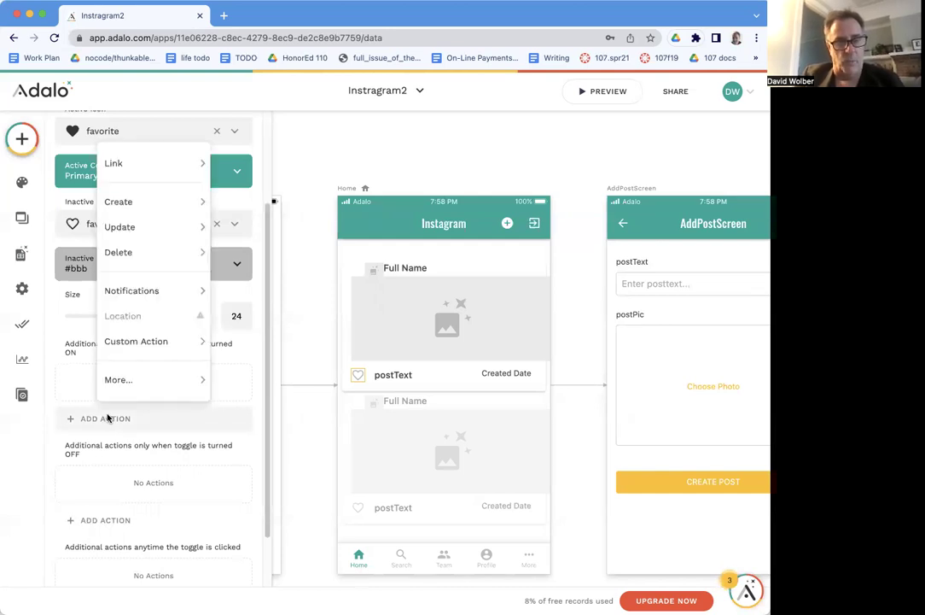
{"action": "left_click", "coordinate": [122, 431]}
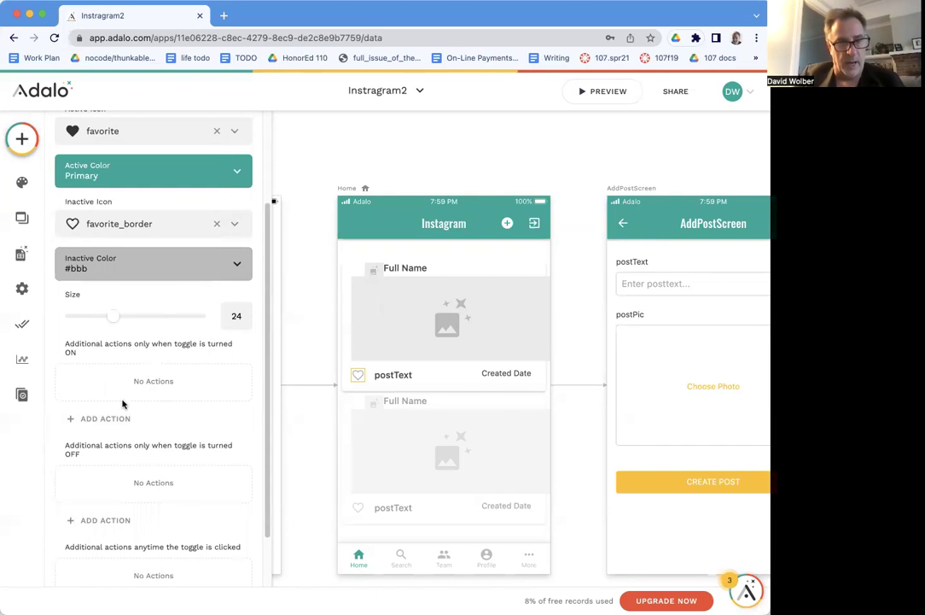
{"action": "left_click", "coordinate": [114, 420]}
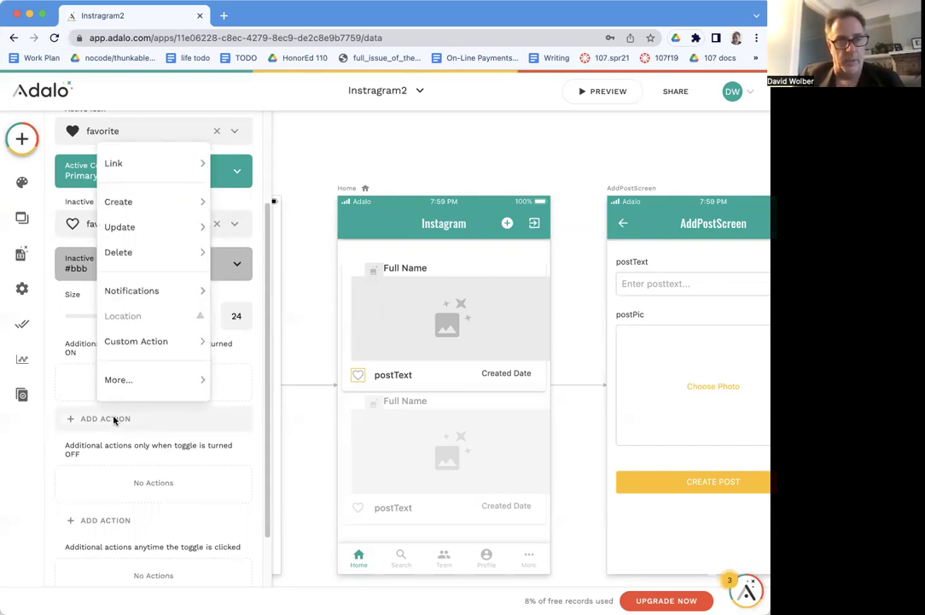
{"action": "mouse_move", "coordinate": [149, 231]}
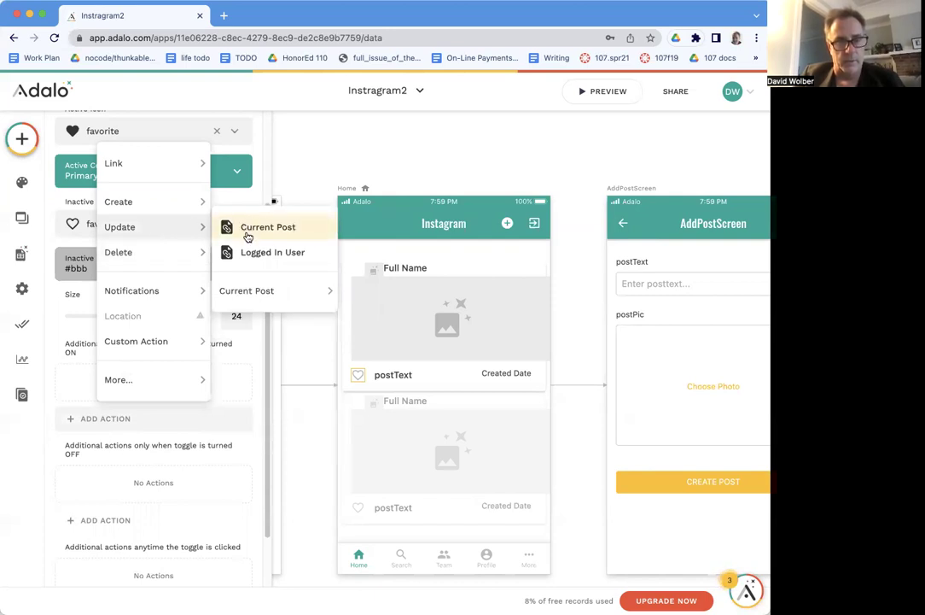
{"action": "mouse_move", "coordinate": [277, 295]}
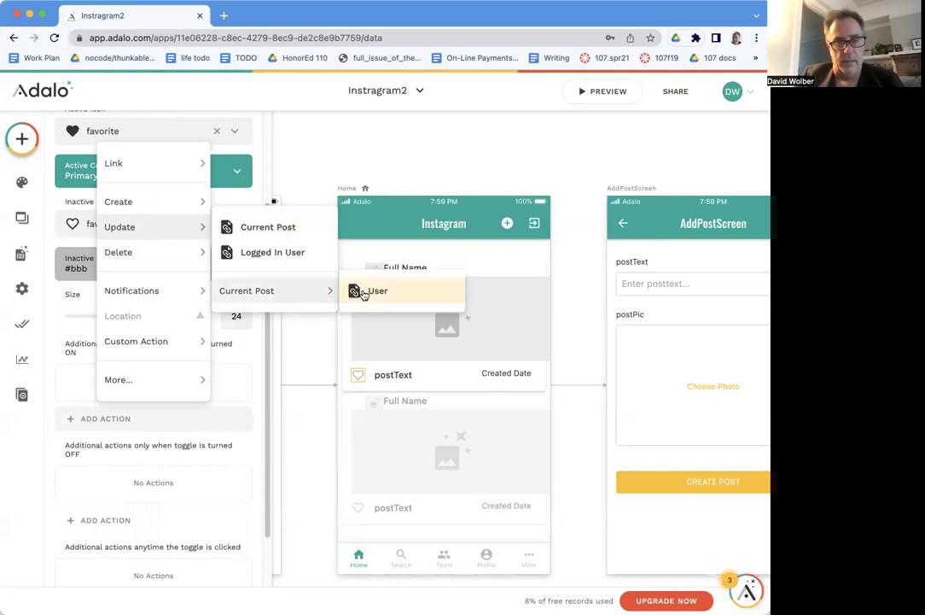
{"action": "left_click", "coordinate": [285, 233]}
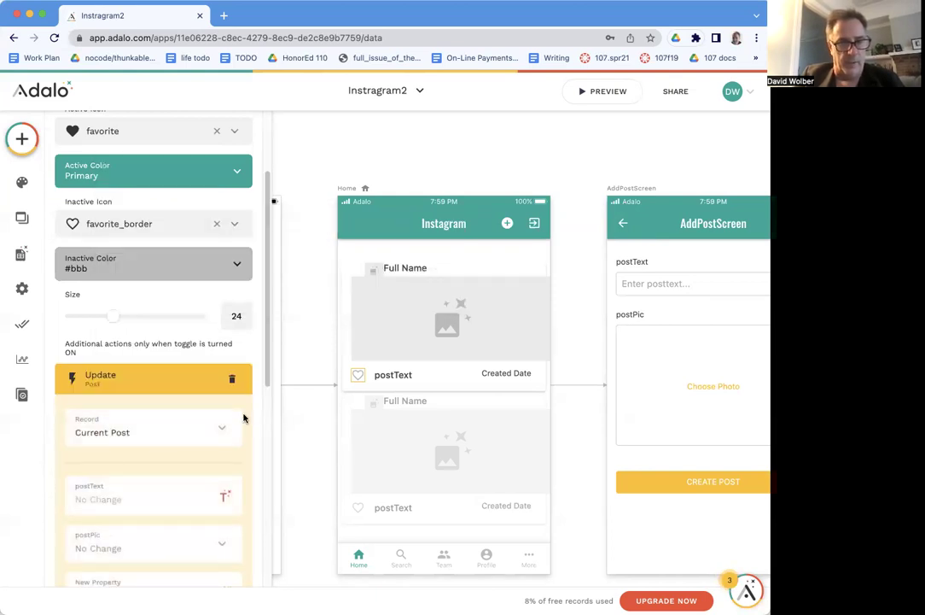
Set Likes to Add Logged In User in the toggle-on Update action and finish editing the action.
{"action": "left_click_drag", "start_coordinate": [265, 378], "coordinate": [270, 458]}
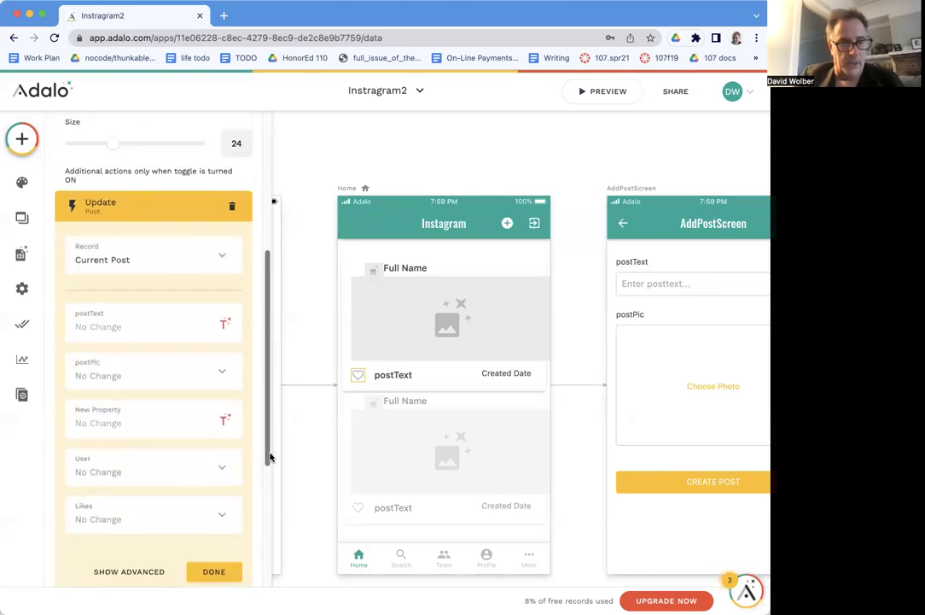
{"action": "left_click", "coordinate": [226, 518]}
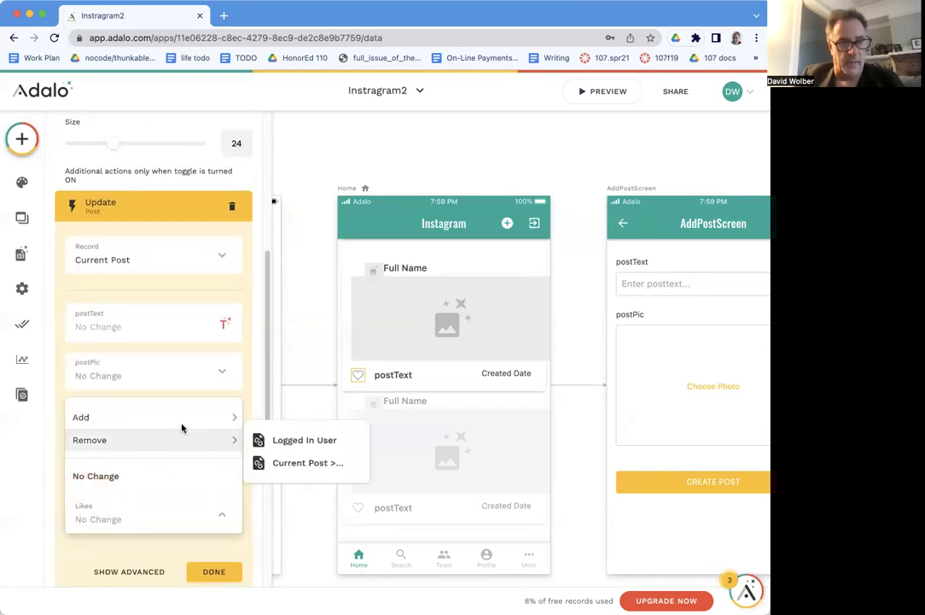
{"action": "mouse_move", "coordinate": [189, 419]}
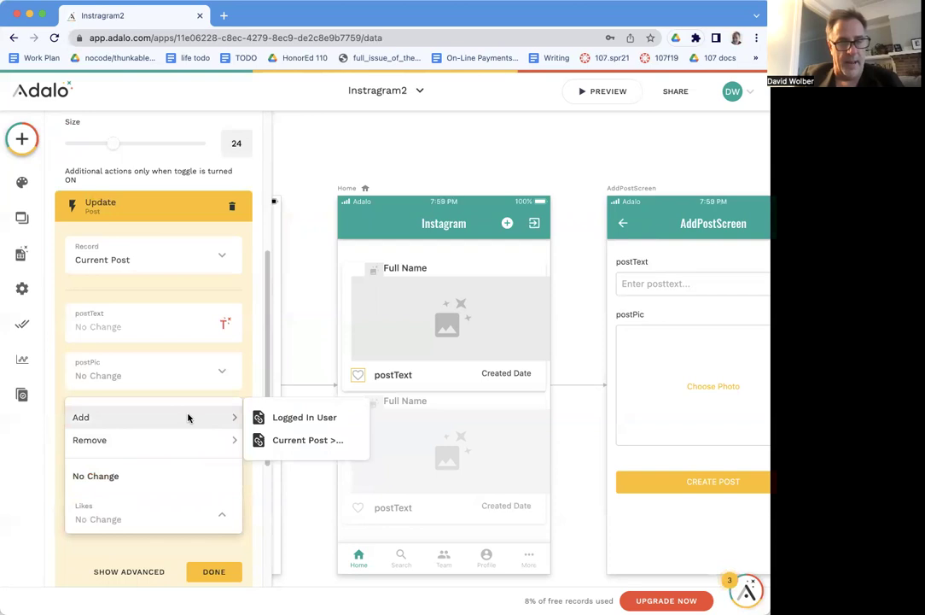
{"action": "left_click", "coordinate": [257, 418]}
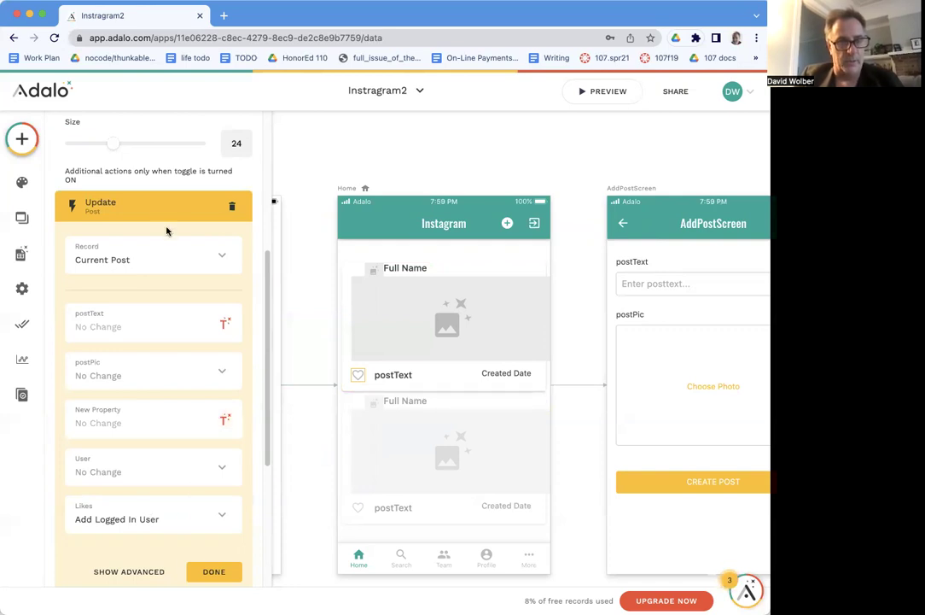
{"action": "left_click", "coordinate": [215, 571]}
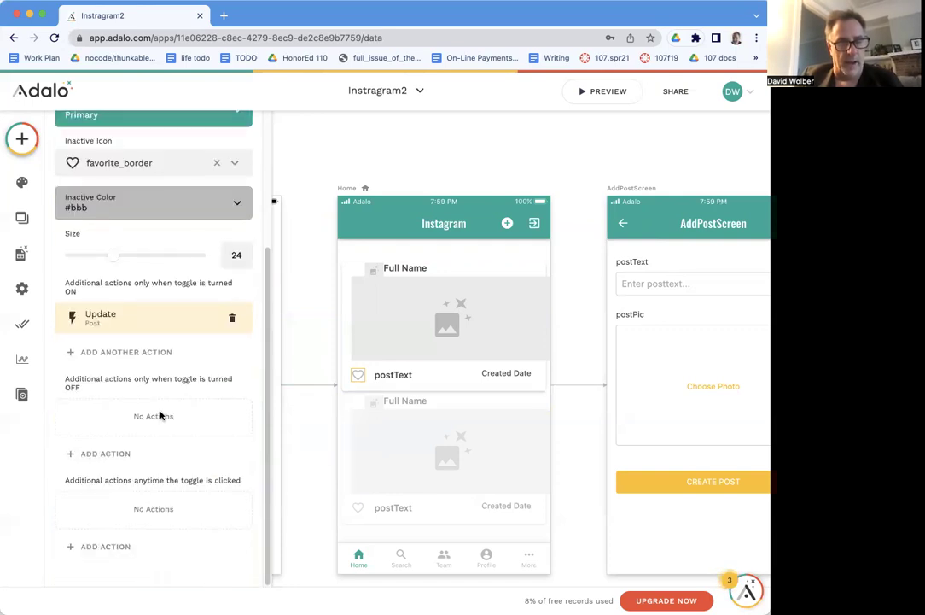
Add an Update Current Post action that runs only when the heart toggle is turned off.
{"action": "left_click", "coordinate": [119, 454]}
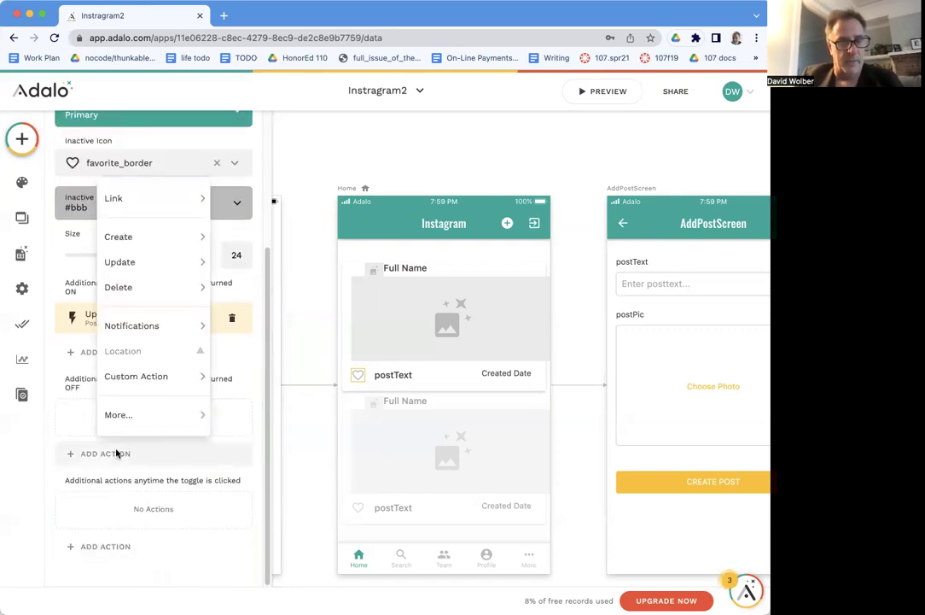
{"action": "mouse_move", "coordinate": [129, 415]}
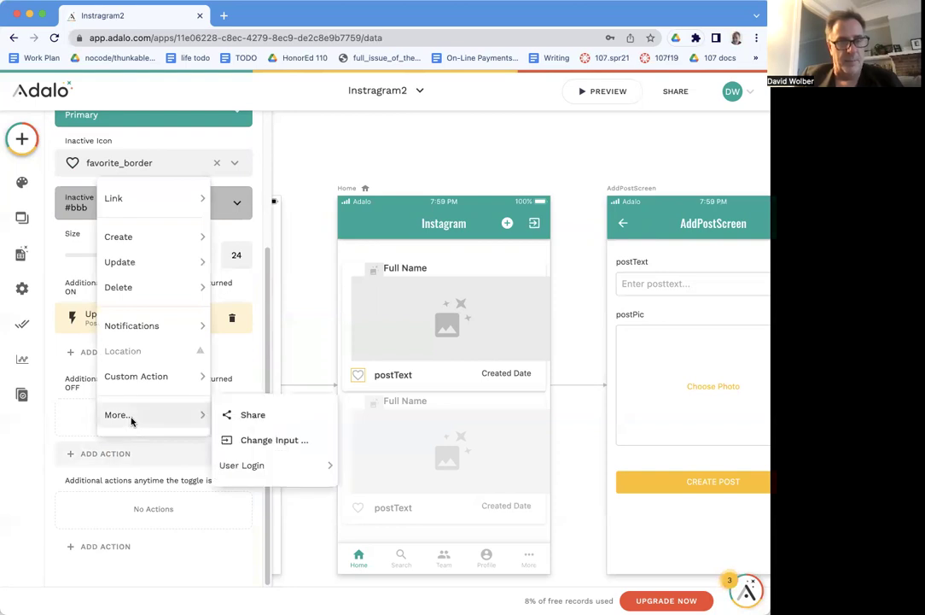
{"action": "mouse_move", "coordinate": [146, 262]}
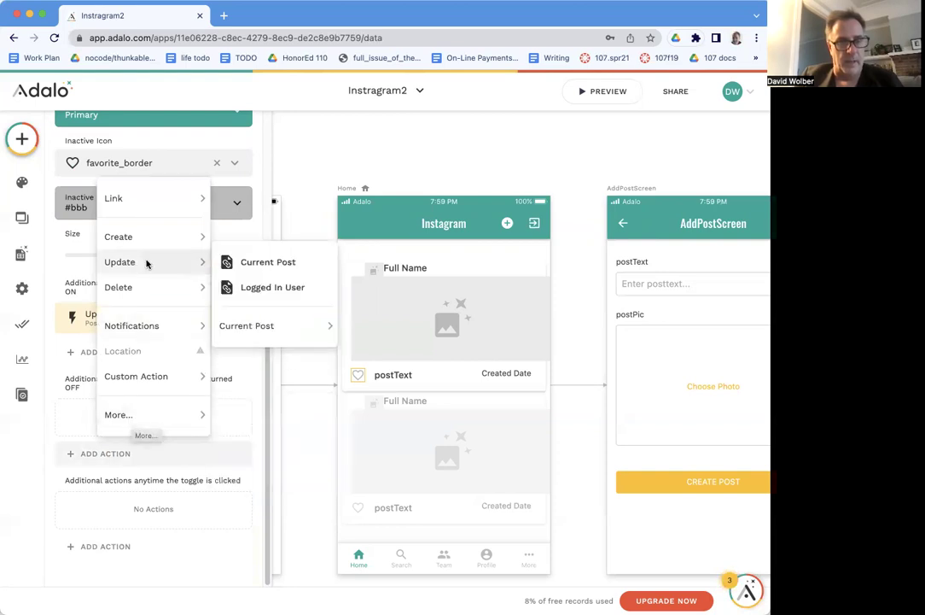
{"action": "left_click", "coordinate": [239, 261]}
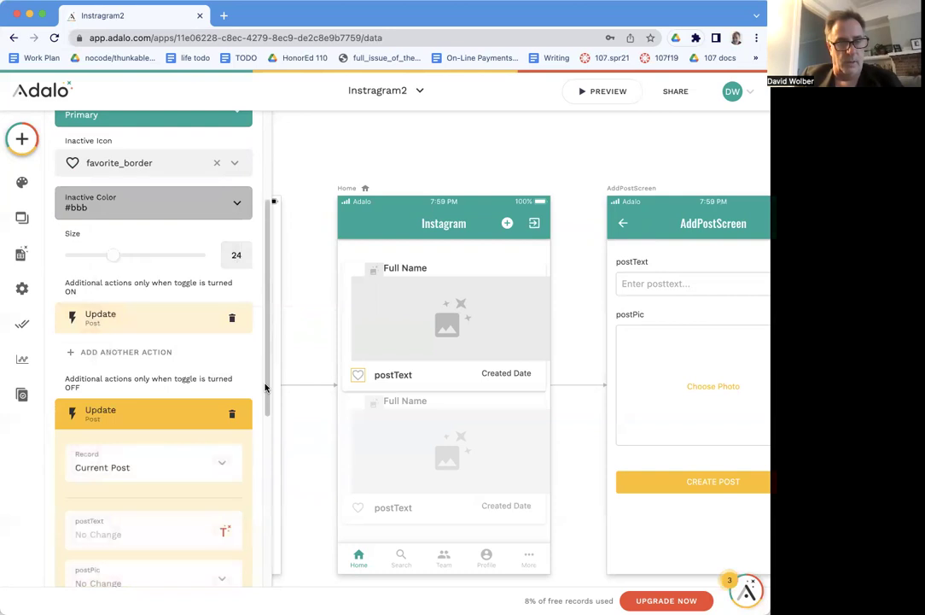
Set Likes to Remove Logged In User in the toggle-off Update action and finish editing the action.
{"action": "left_click_drag", "start_coordinate": [264, 388], "coordinate": [275, 536]}
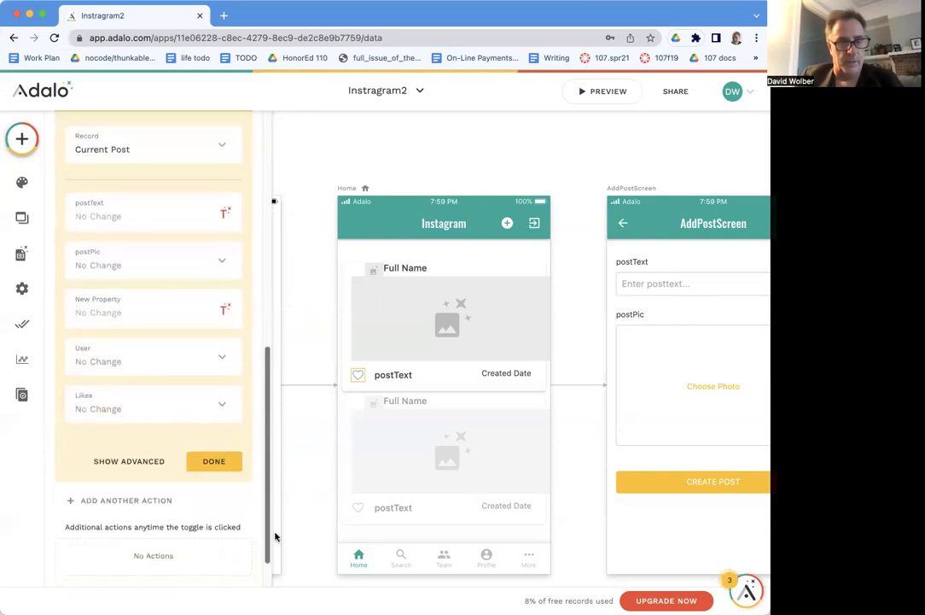
{"action": "left_click", "coordinate": [174, 410]}
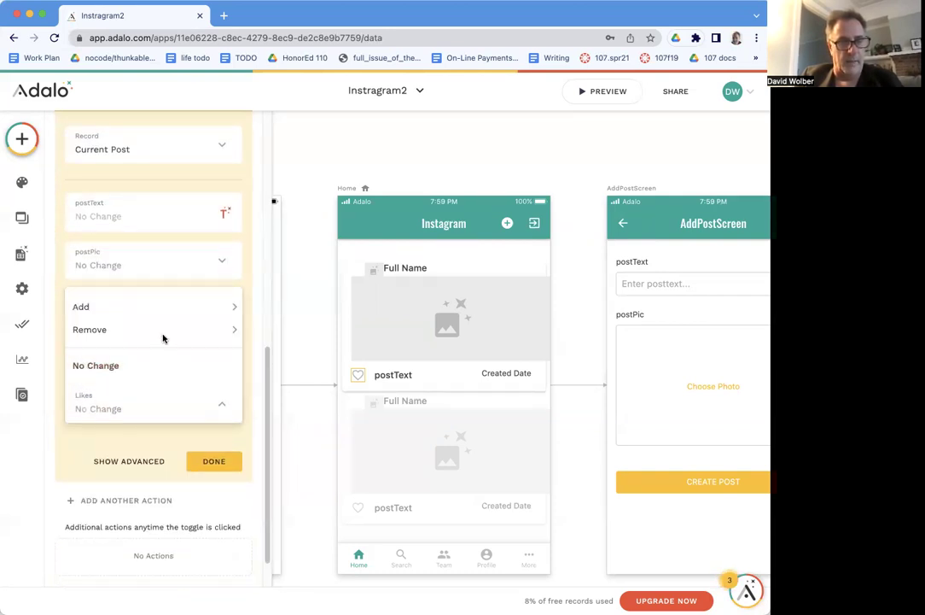
{"action": "mouse_move", "coordinate": [166, 331]}
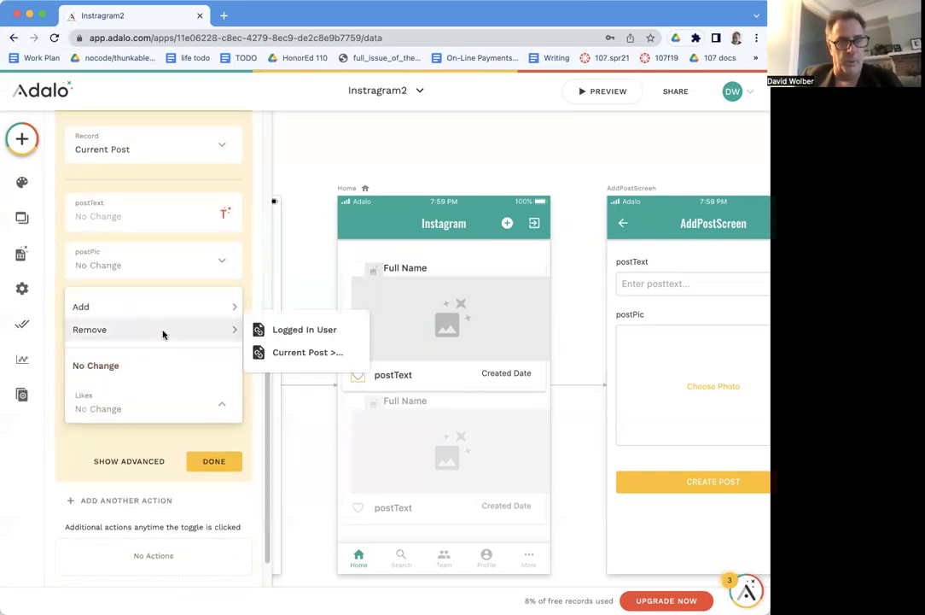
{"action": "left_click", "coordinate": [258, 333]}
{"action": "left_click", "coordinate": [217, 460]}
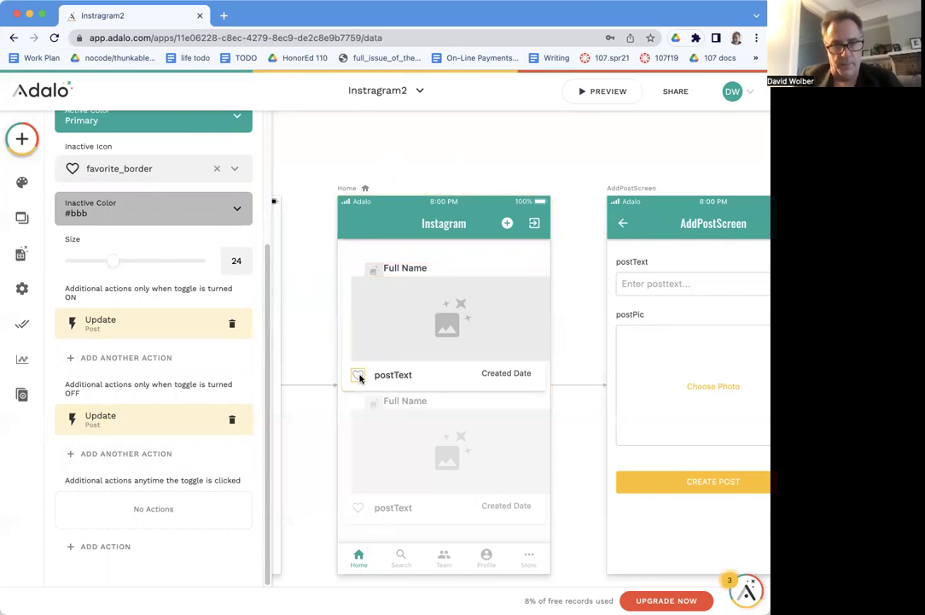
Preview the app, like the "Draymond green blocking Lebron" post with its heart toggle, and close the preview.
{"action": "left_click", "coordinate": [513, 158]}
{"action": "left_click", "coordinate": [583, 95]}
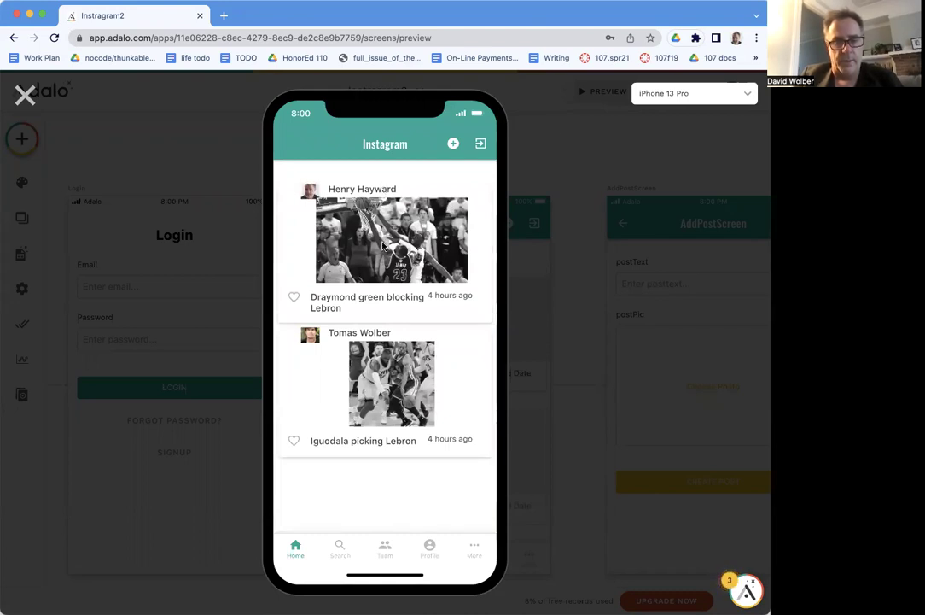
{"action": "left_click", "coordinate": [294, 298]}
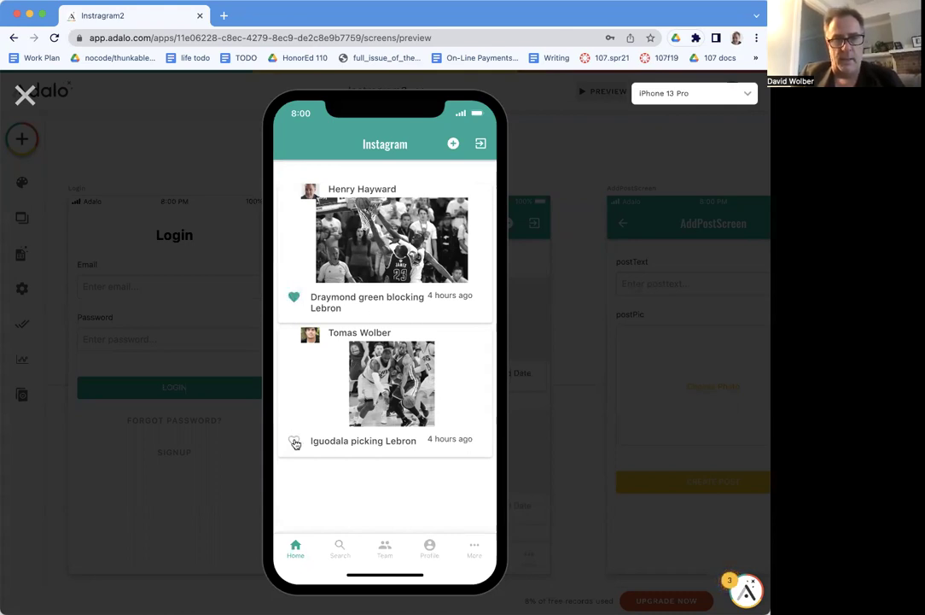
{"action": "left_click", "coordinate": [24, 95]}
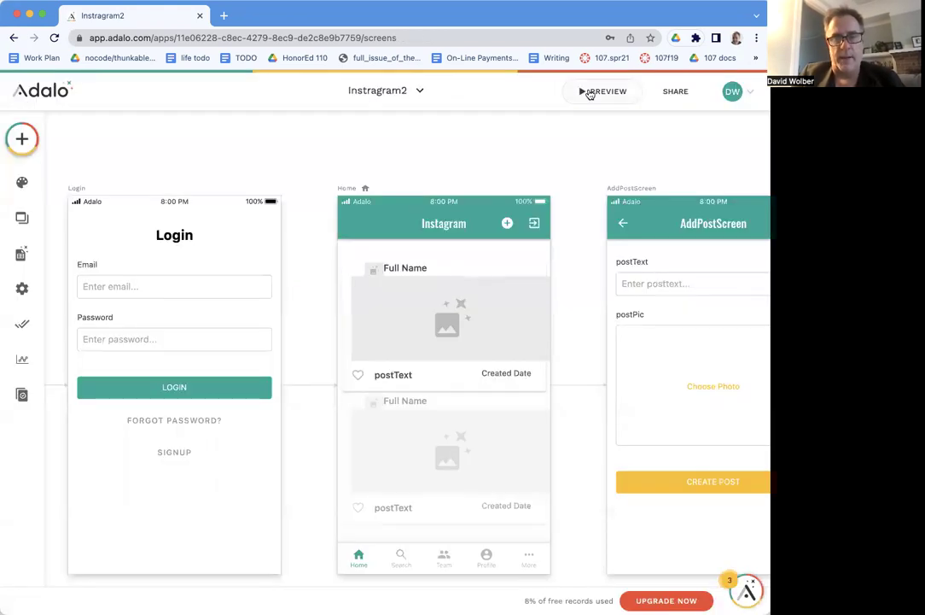
Preview the app again to check the saved like, and unlike the "Draymond green blocking Lebron" post.
{"action": "left_click", "coordinate": [602, 92]}
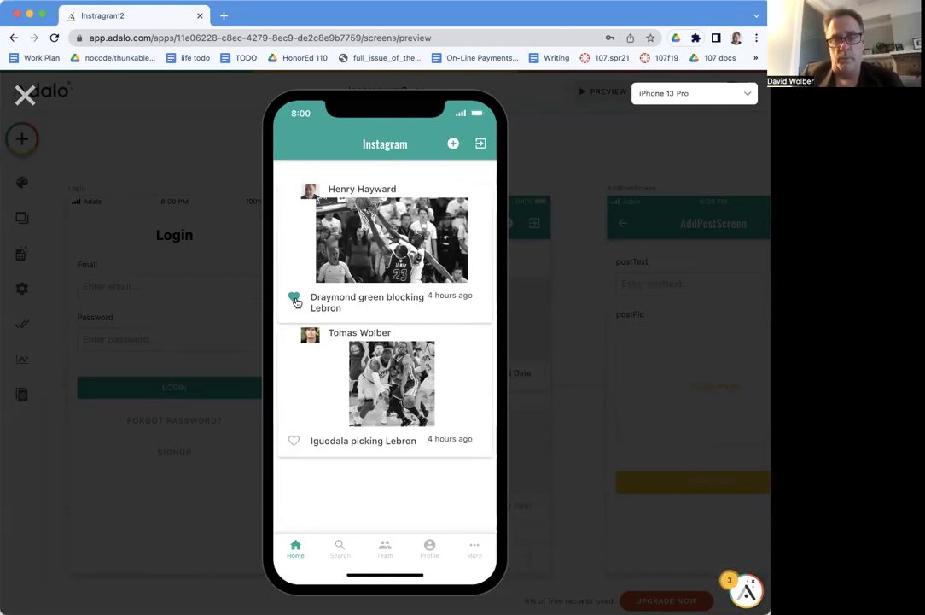
{"action": "left_click", "coordinate": [295, 298]}
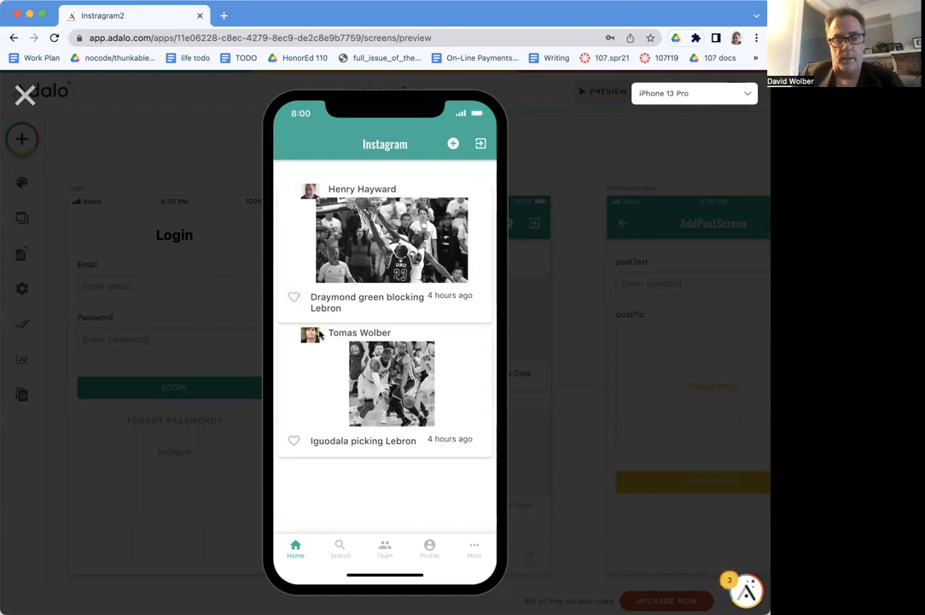